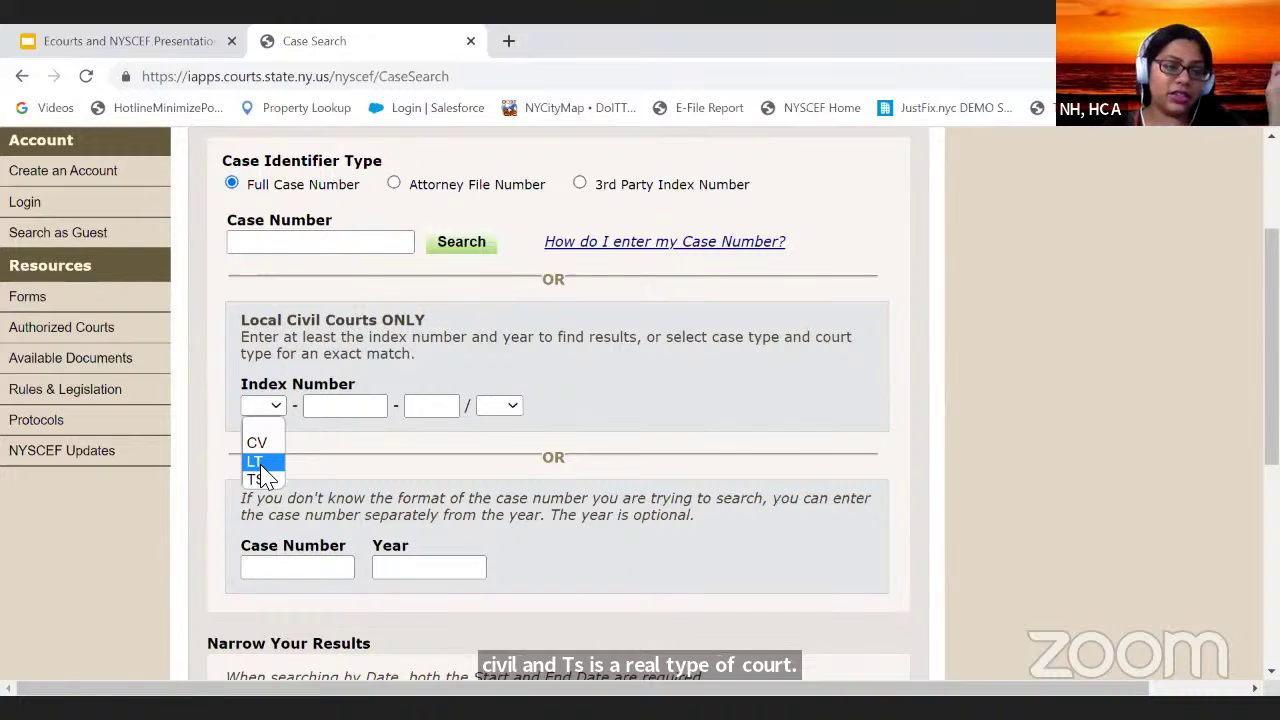
Step: Choose LT as the index number court type and return to the Ecourts and NYSCEF Presentation
left_click(160, 45)
left_click(160, 45)
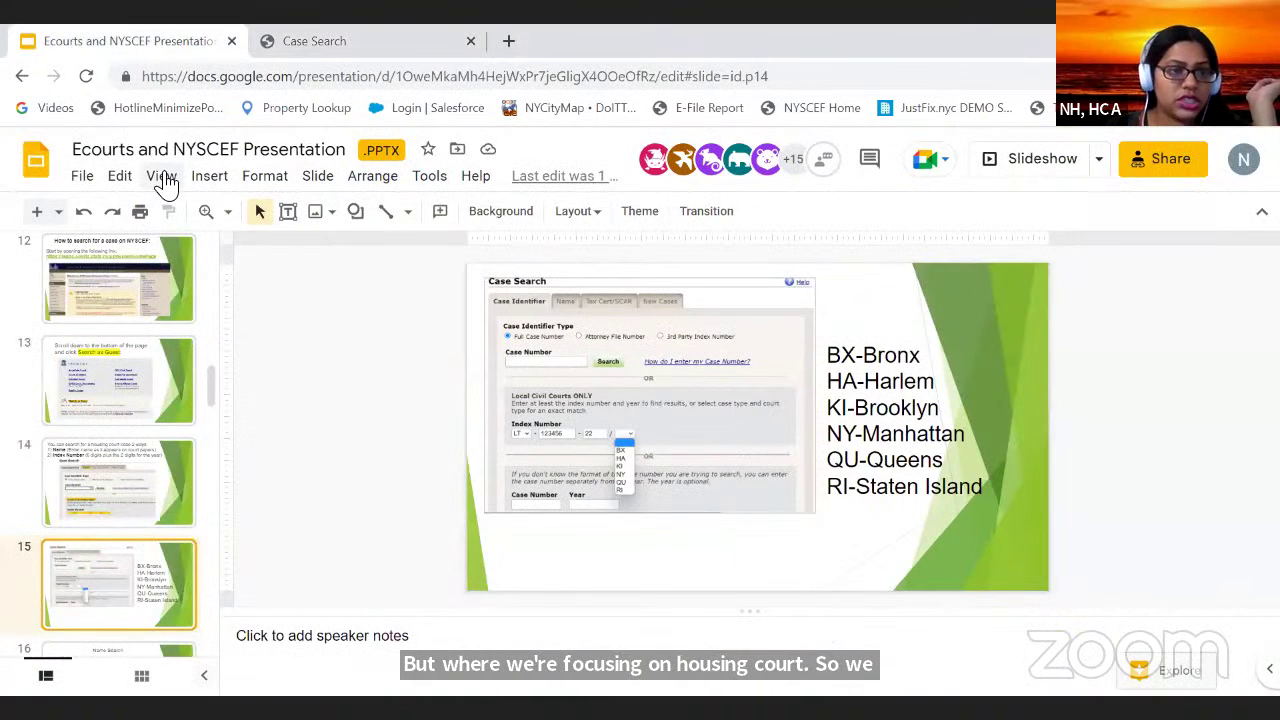
Step: Start the slideshow from the View menu to show slide 15 full screen
left_click(162, 178)
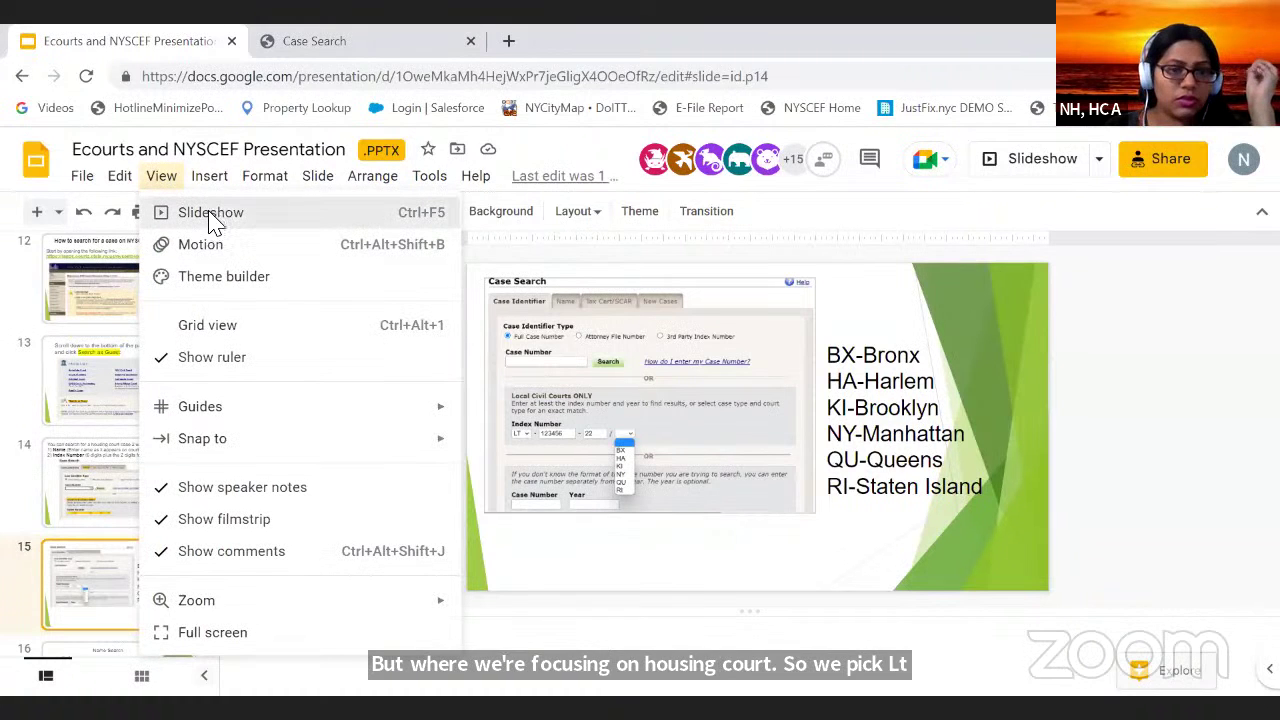
left_click(210, 213)
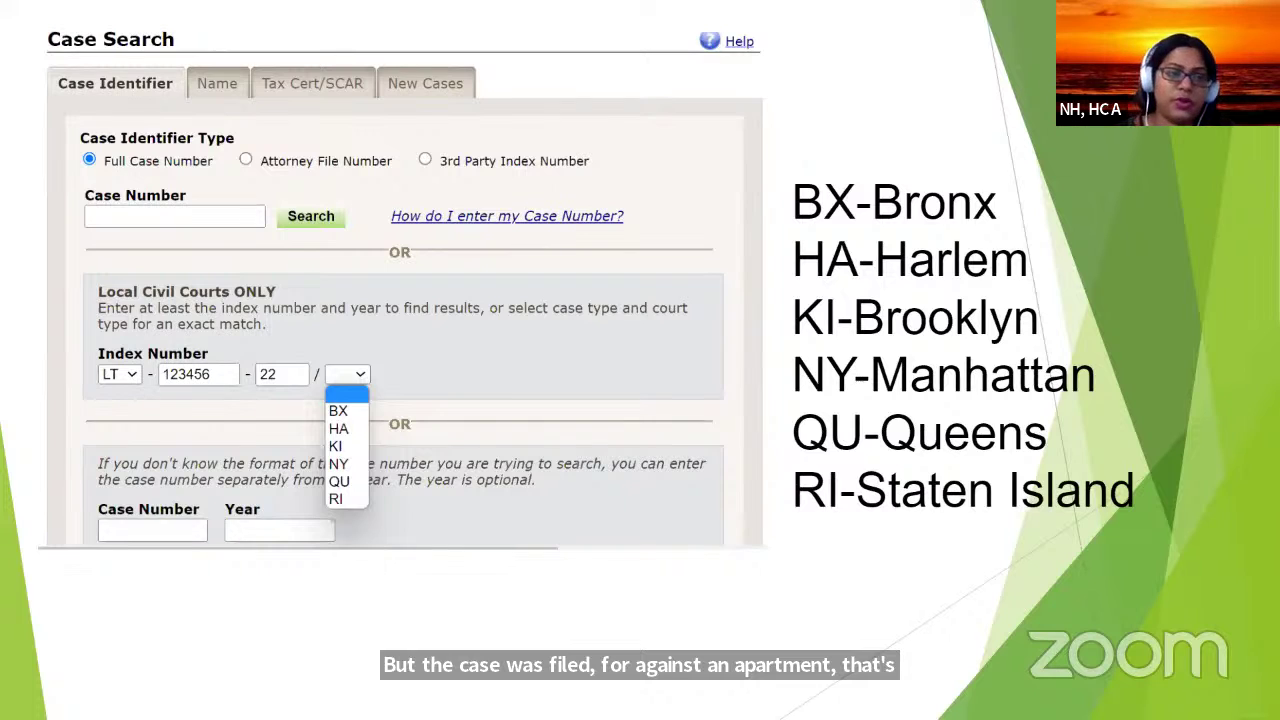
Step: Advance to the slide 16 Name Search slide, then go to the Case Search page
left_click(611, 368)
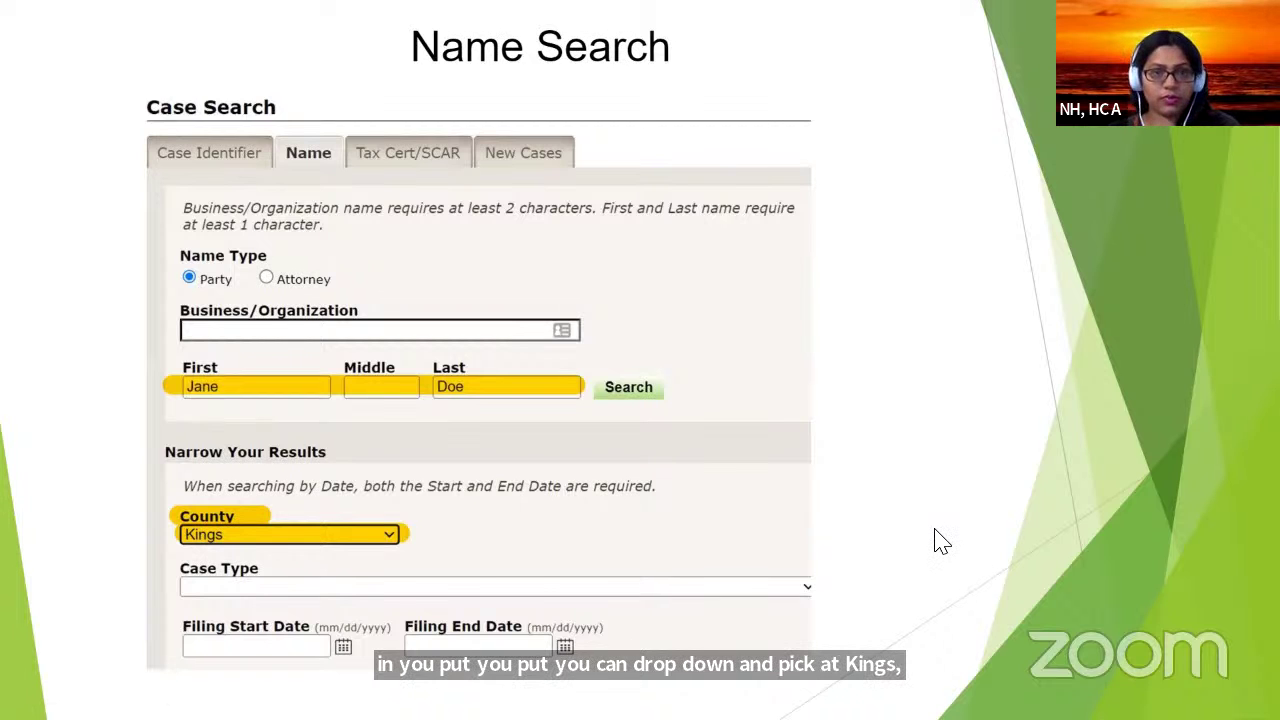
key("ctrl+Tab")
Step: Switch to the Name search and enter the sample party's first and last name
scroll(640, 305, "down", 1)
scroll(464, 284, "up", 3)
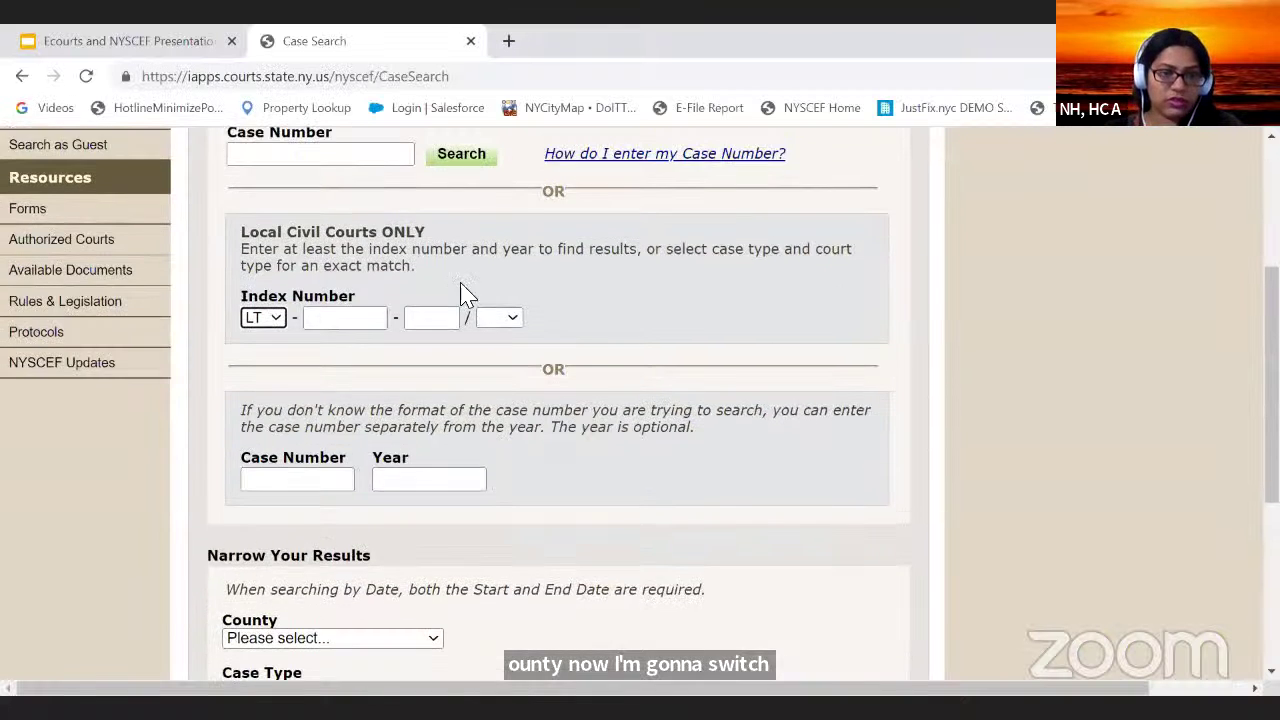
left_click(389, 300)
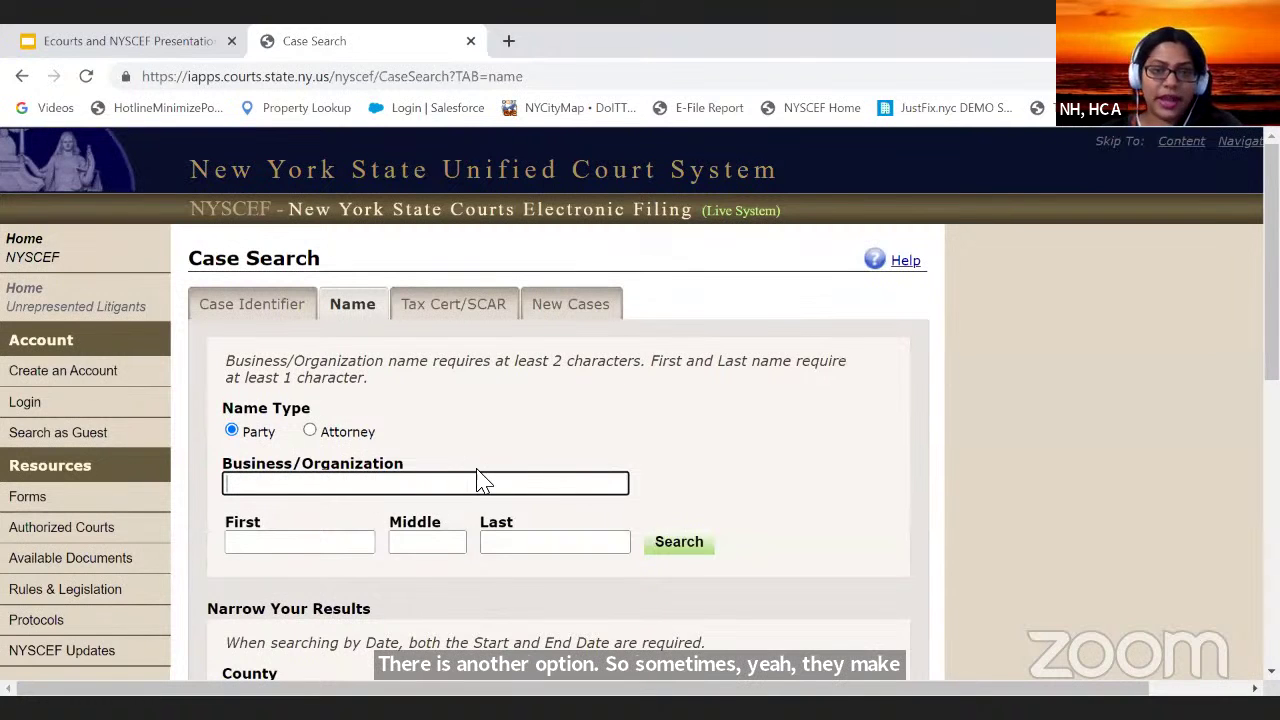
scroll(590, 455, "down", 2)
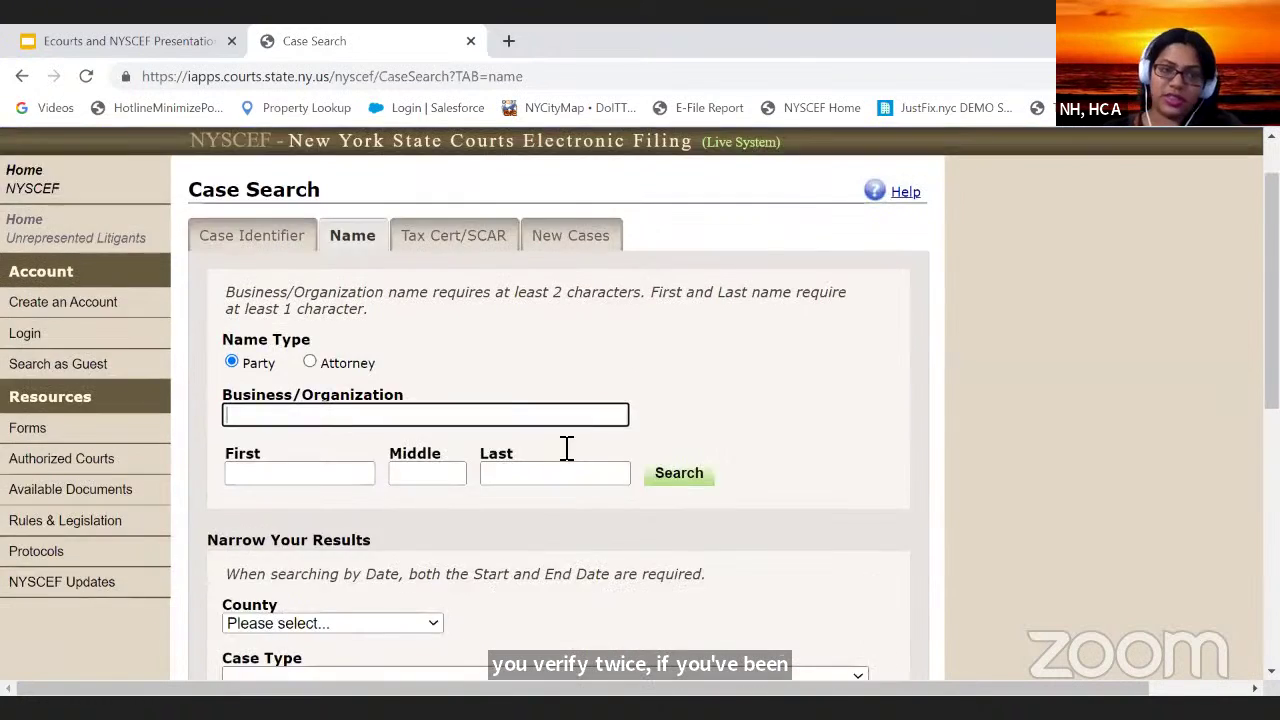
left_click(363, 342)
type("ja")
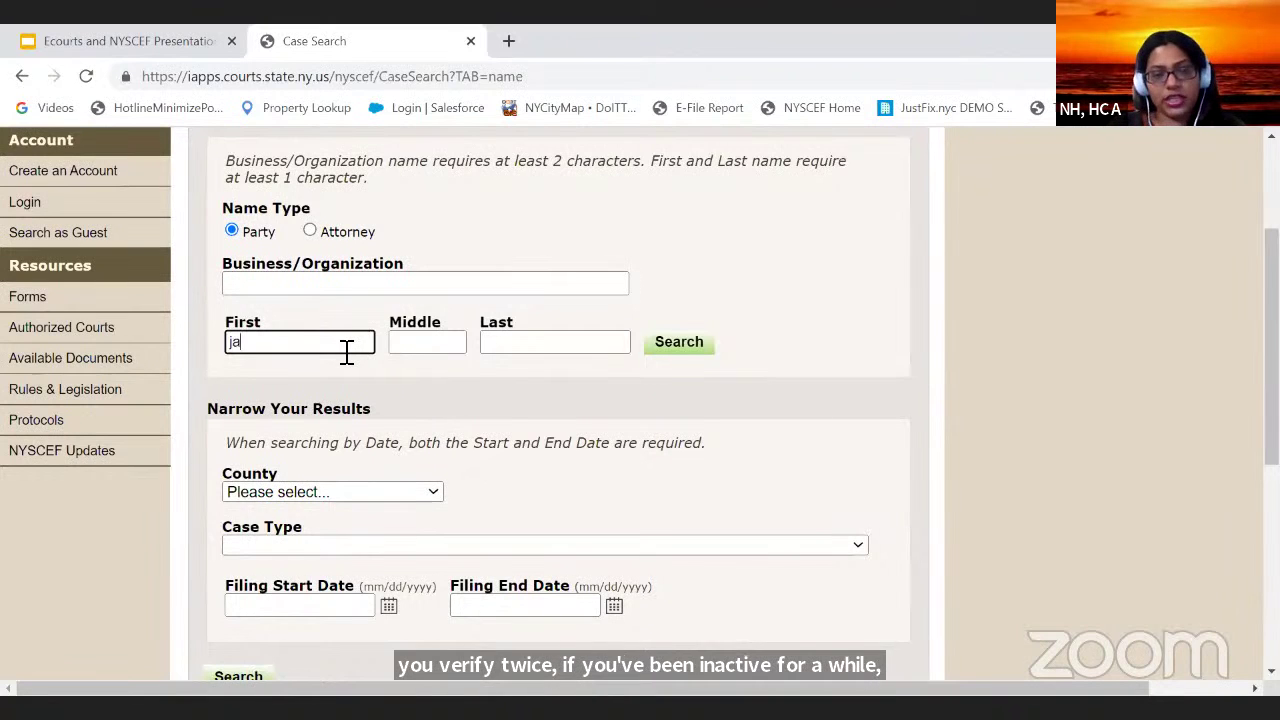
type("ne")
left_click(575, 340)
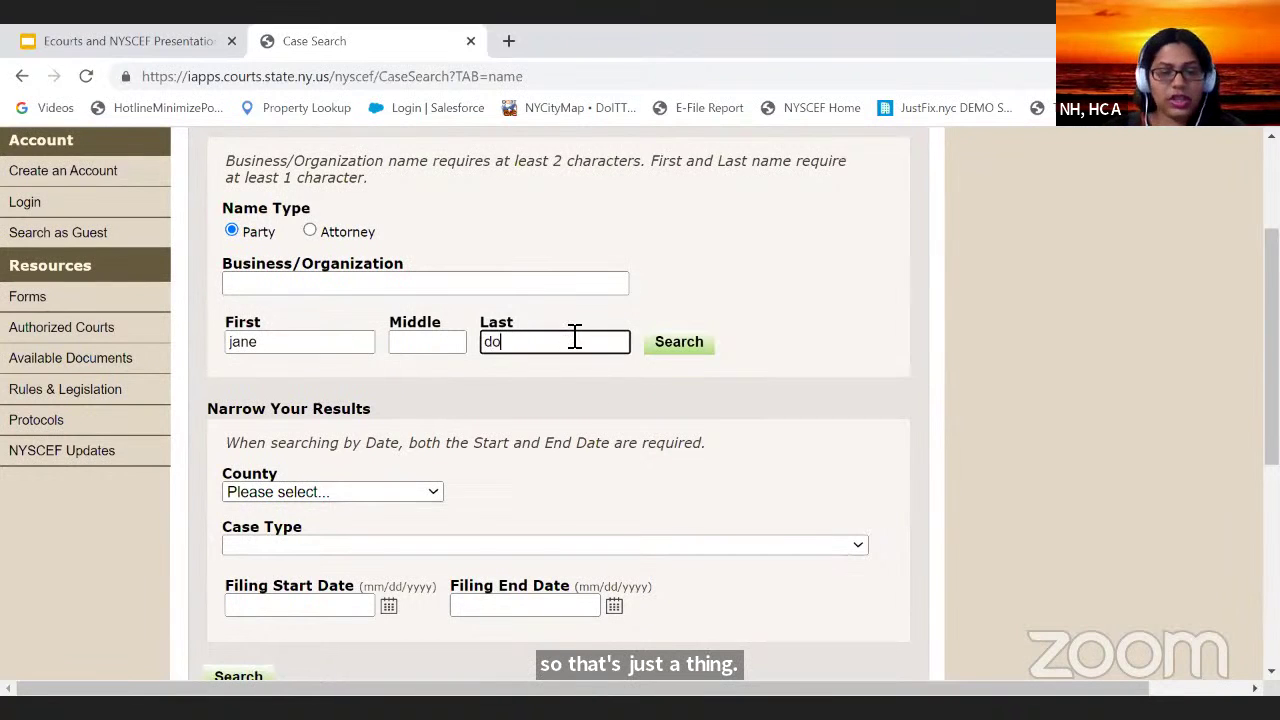
Step: Limit the party search to Kings County, review the case types, and run it
scroll(216, 284, "down", 2)
left_click_drag(371, 281, 370, 292)
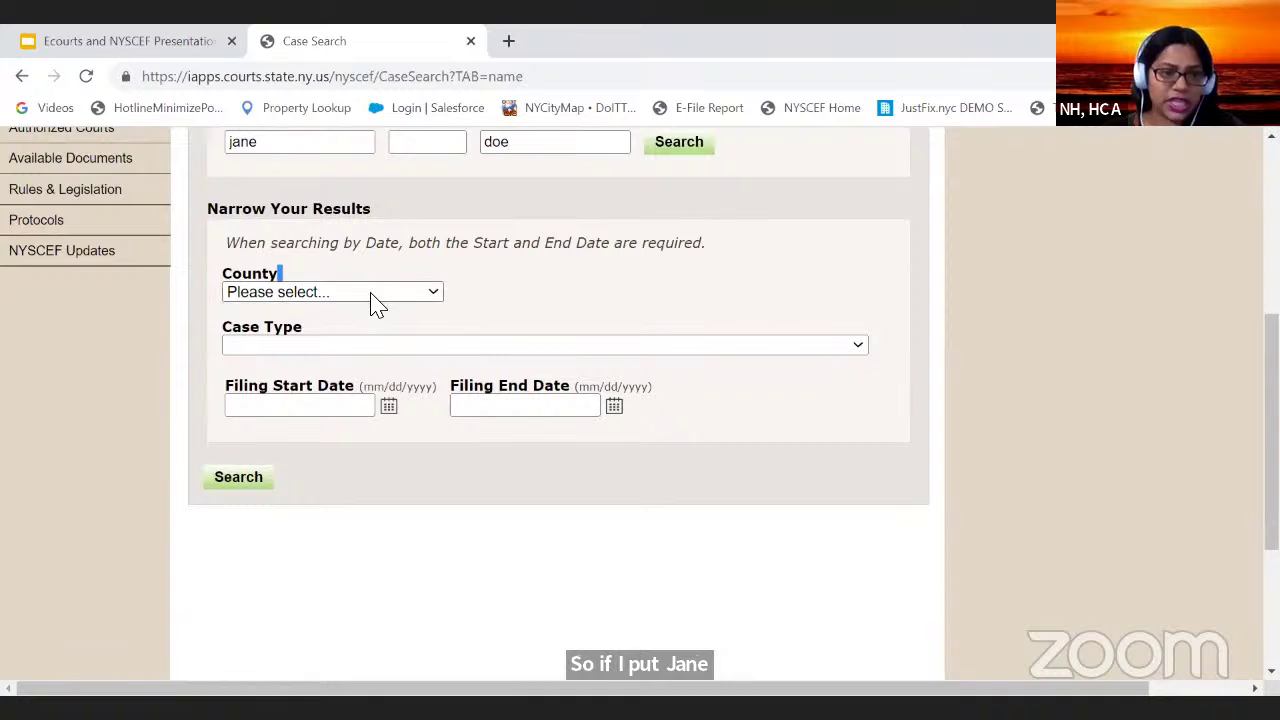
left_click(371, 293)
scroll(339, 462, "down", 10)
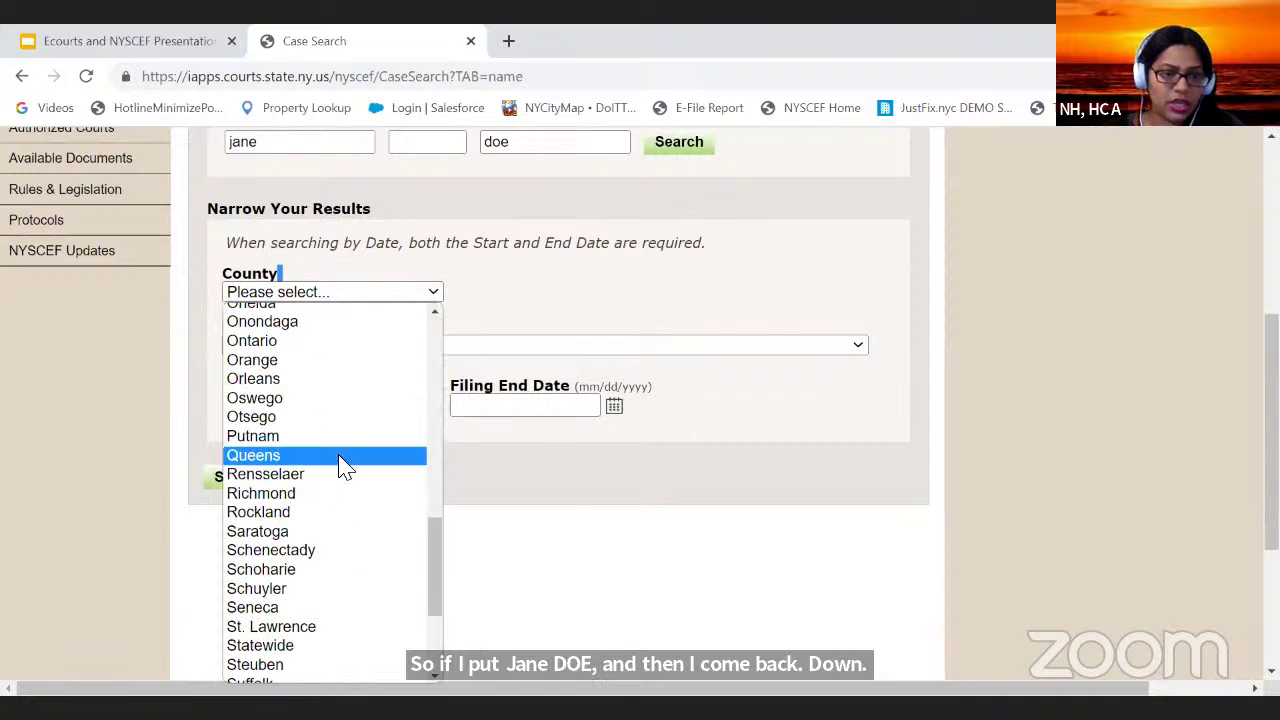
key("k")
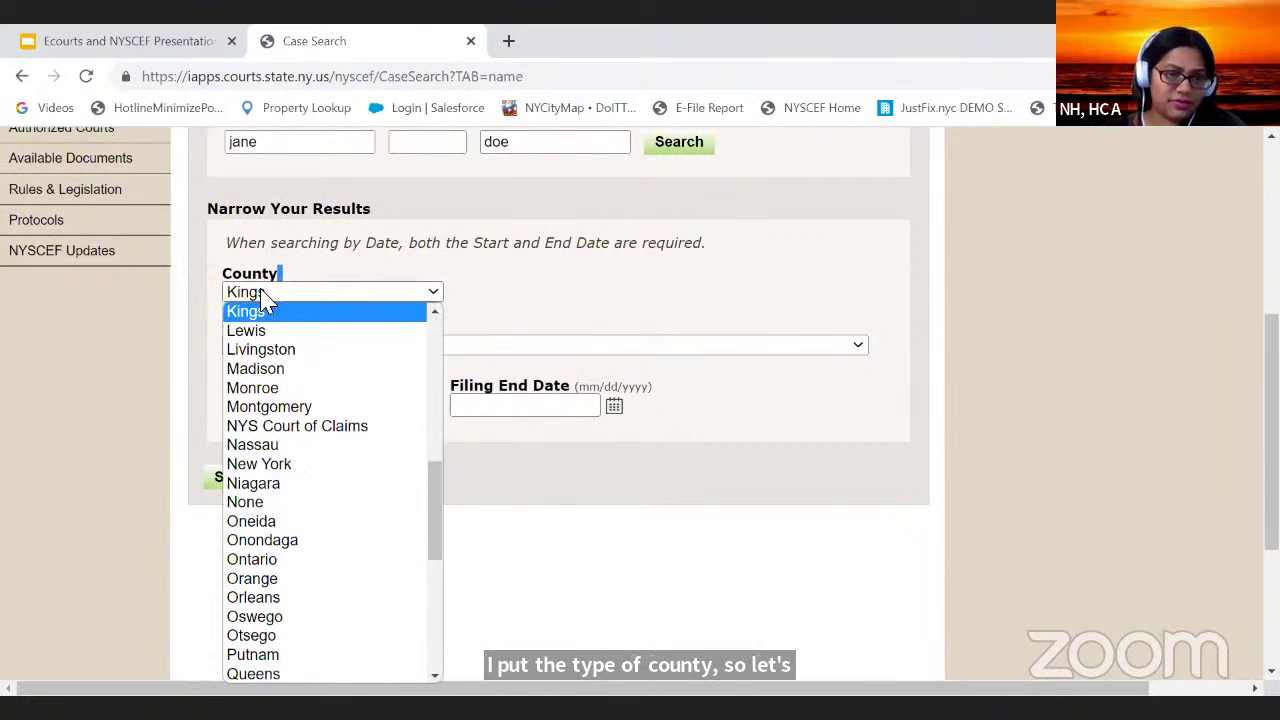
left_click(255, 313)
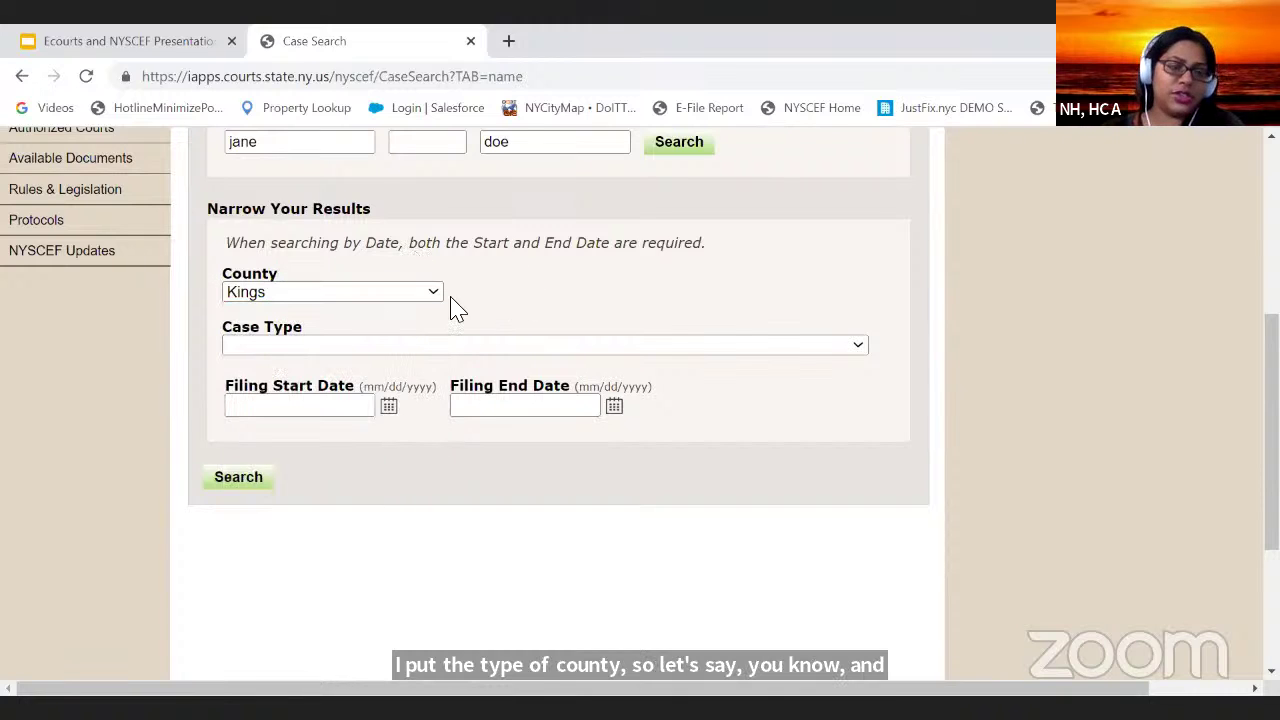
left_click(478, 346)
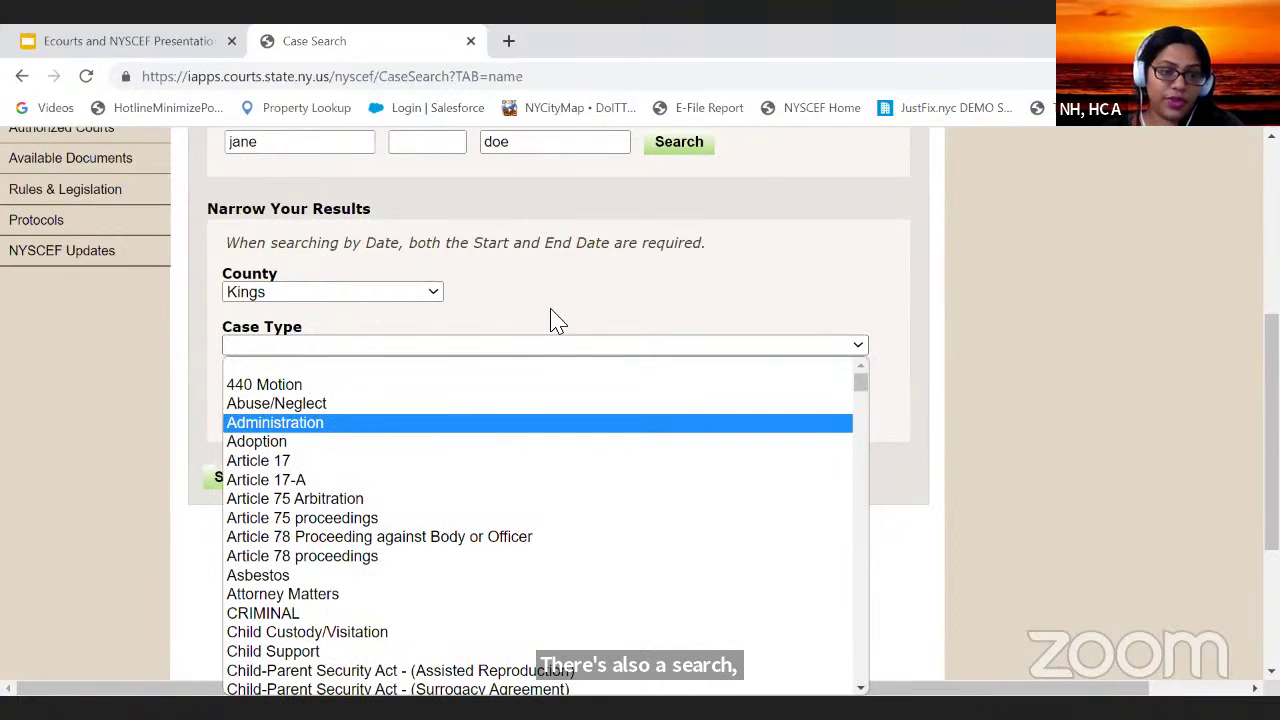
scroll(164, 550, "up", 1)
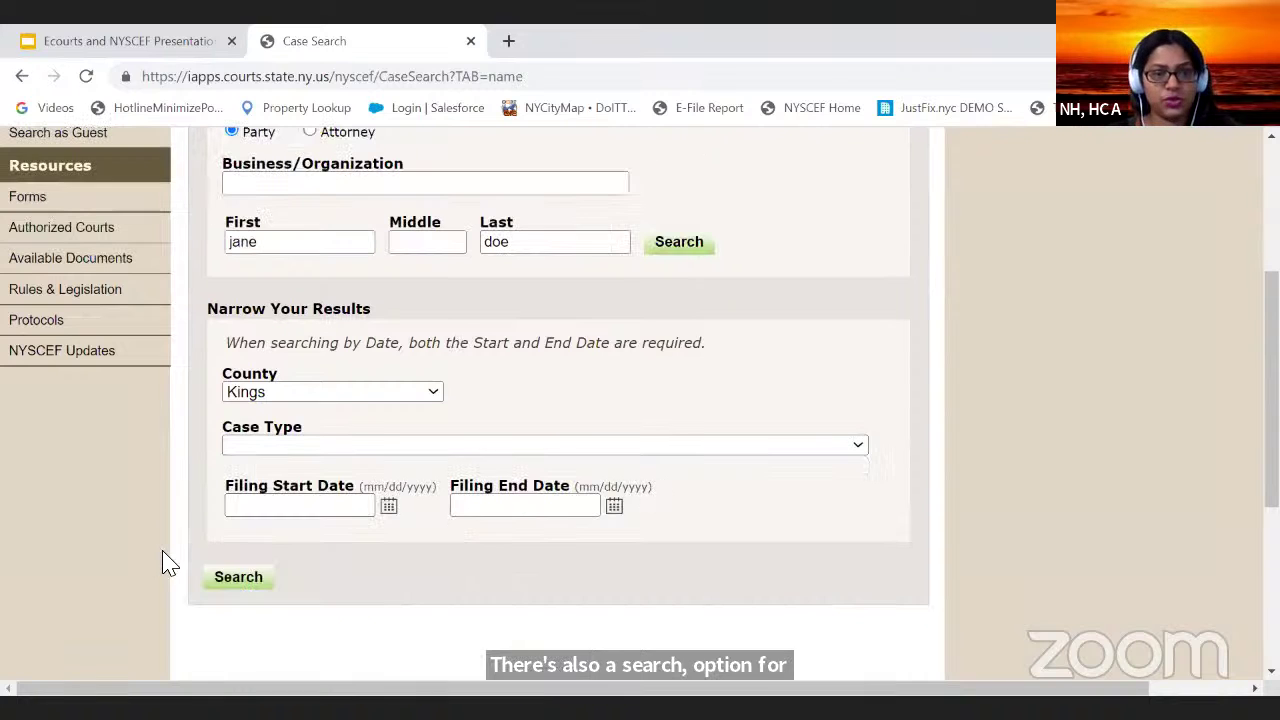
left_click(240, 579)
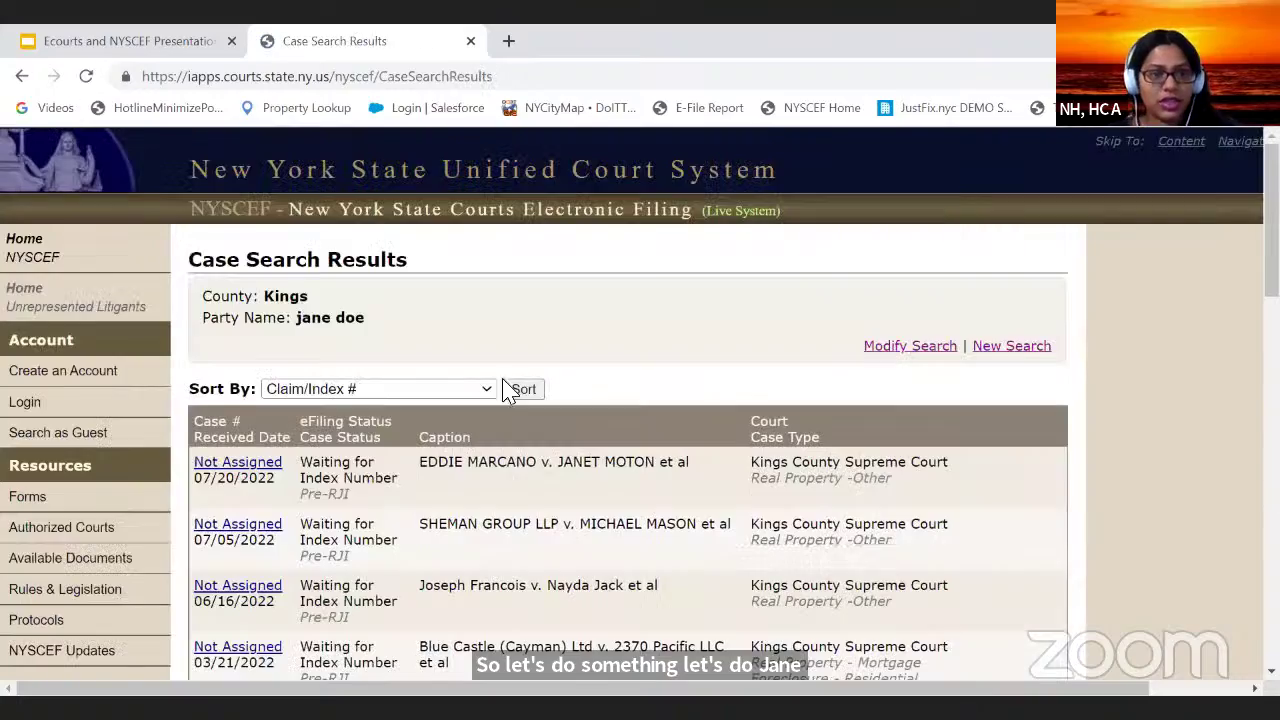
Step: Review the Kings County results received 01/24/2020–07/20/2022, then go to Modify Search
scroll(795, 385, "down", 14)
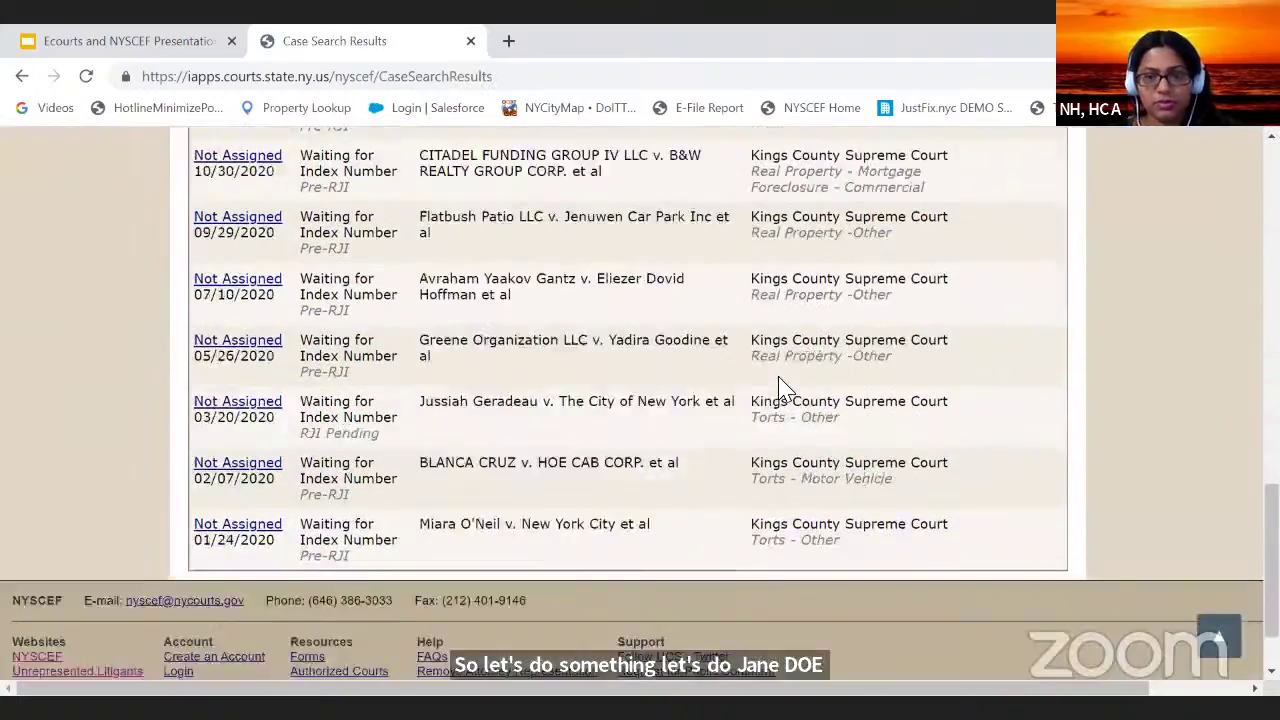
scroll(770, 402, "up", 4)
scroll(768, 410, "up", 10)
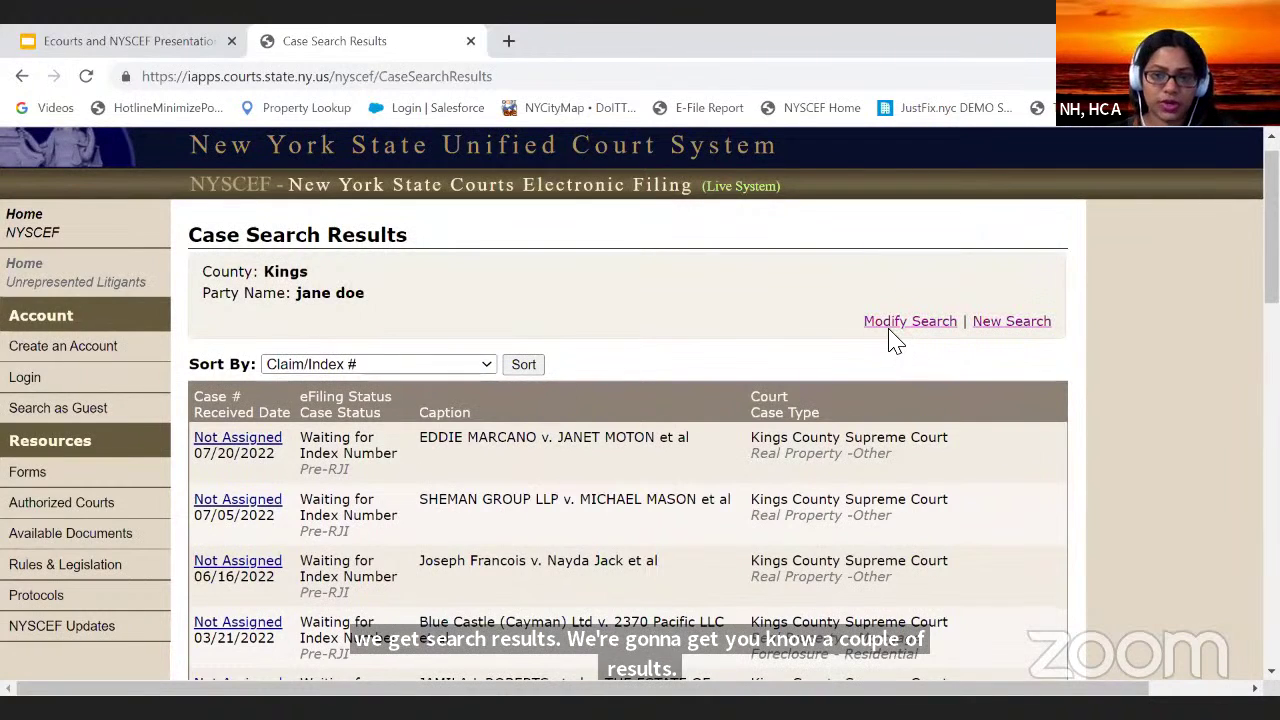
left_click(980, 322)
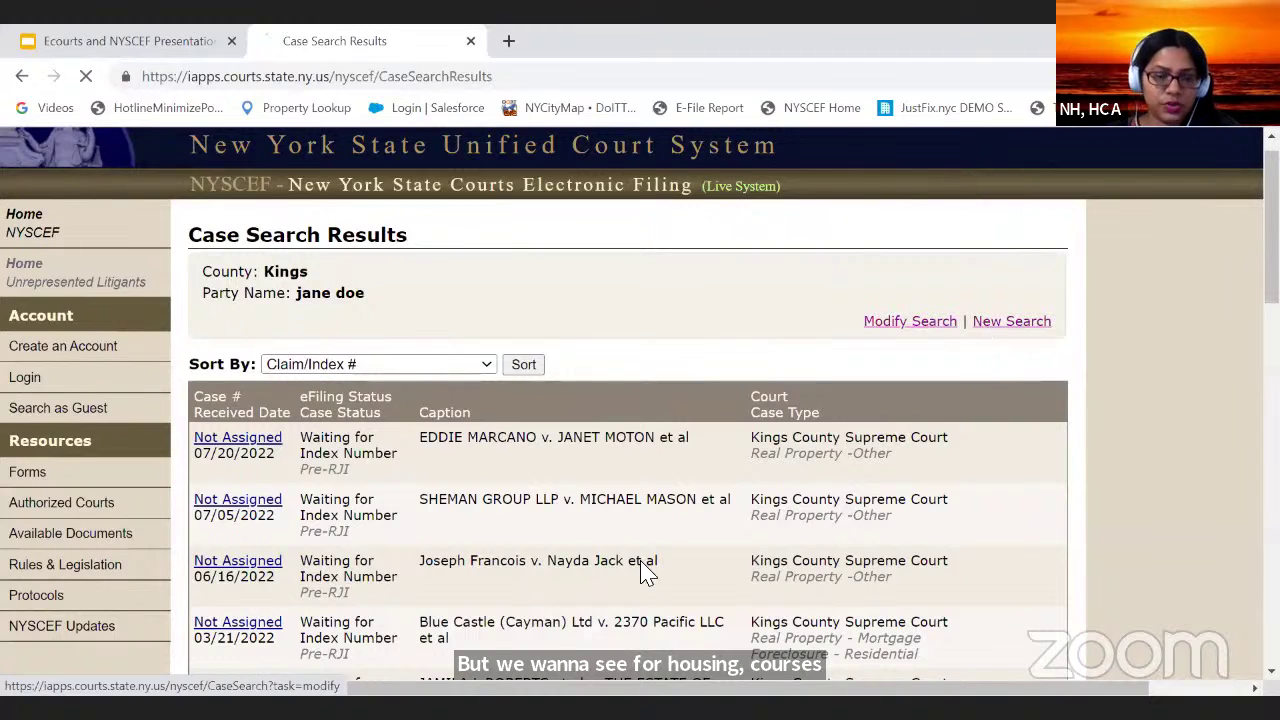
Step: Jump the Case Type list to the Landlord and Tenant entries
scroll(457, 337, "down", 3)
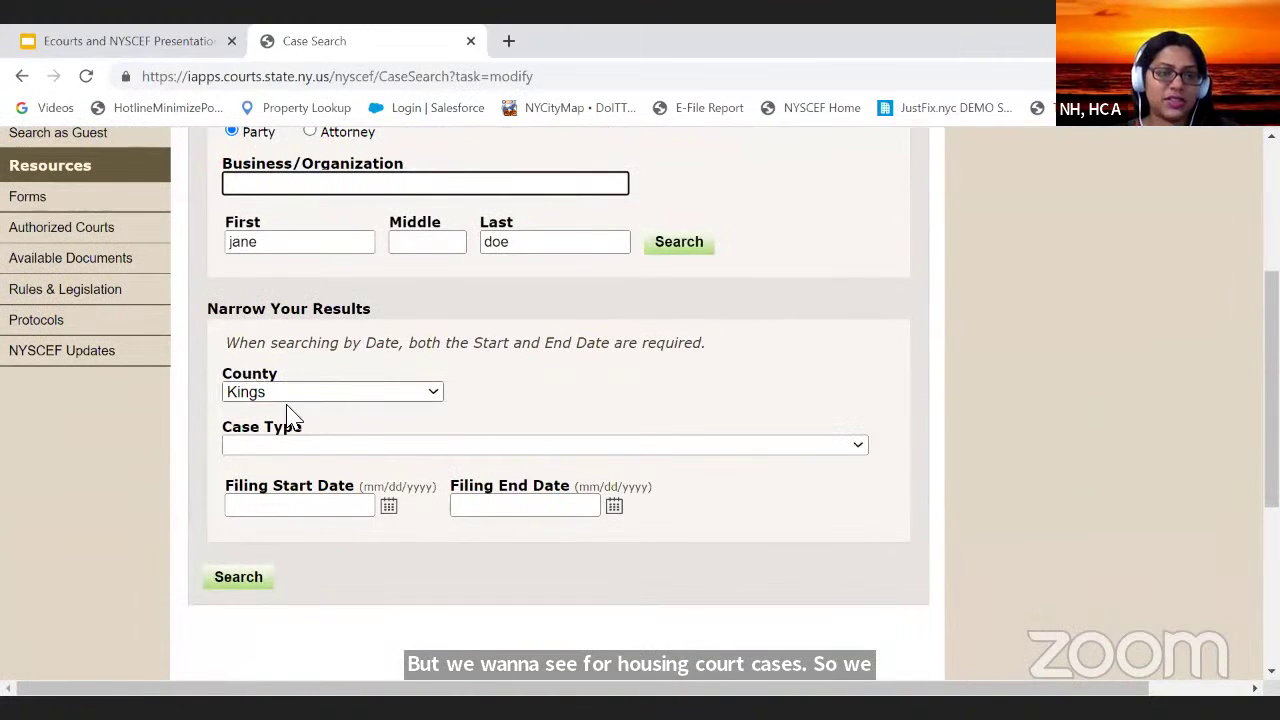
scroll(290, 413, "up", 3)
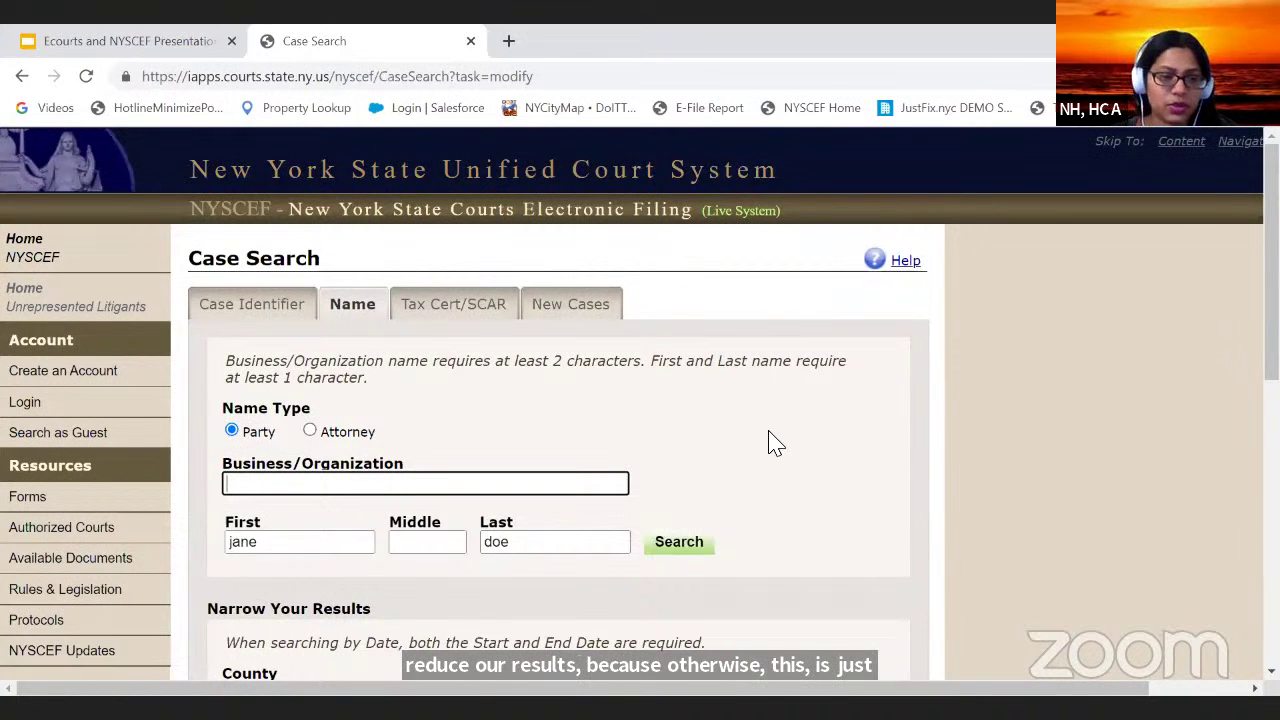
scroll(500, 445, "down", 3)
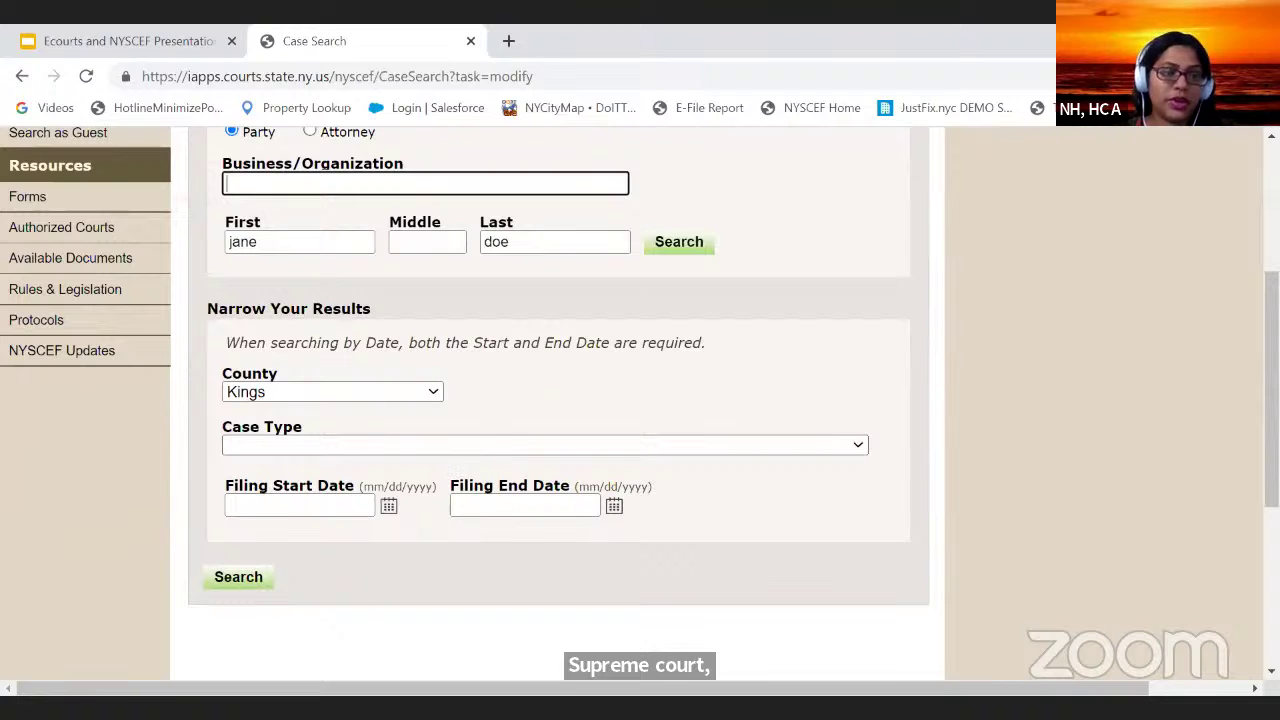
left_click(500, 445)
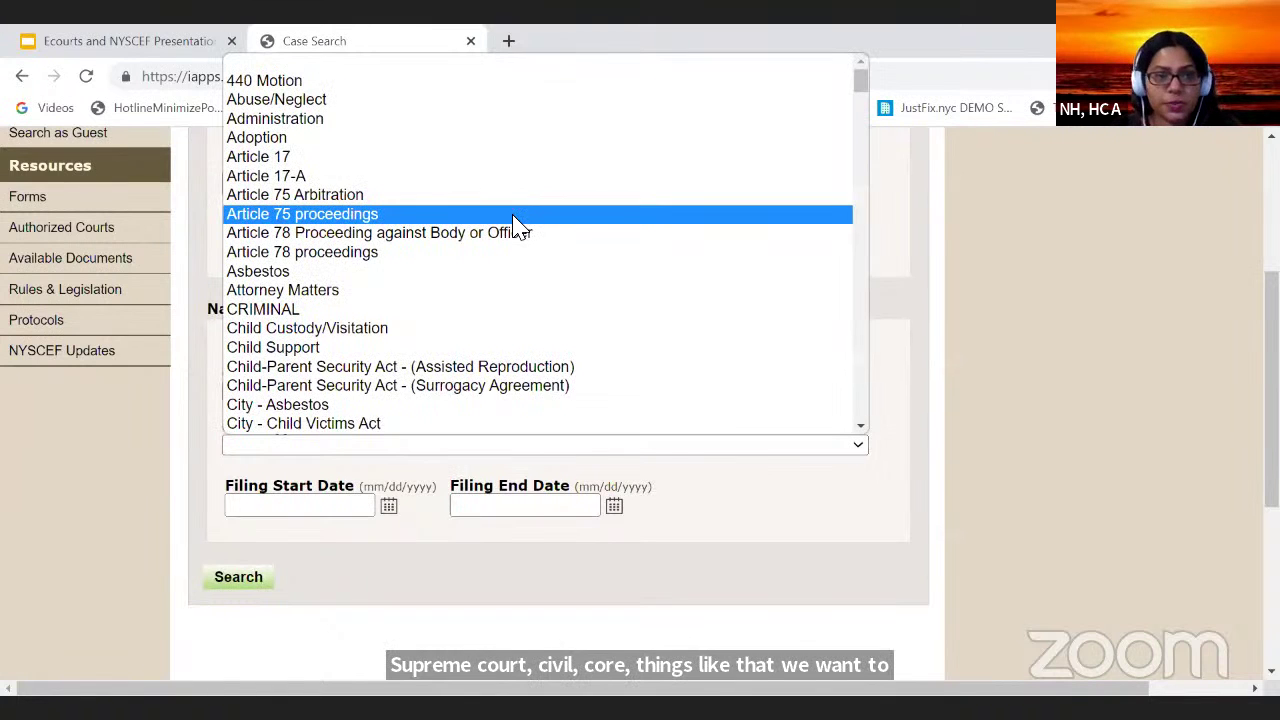
scroll(515, 225, "down", 5)
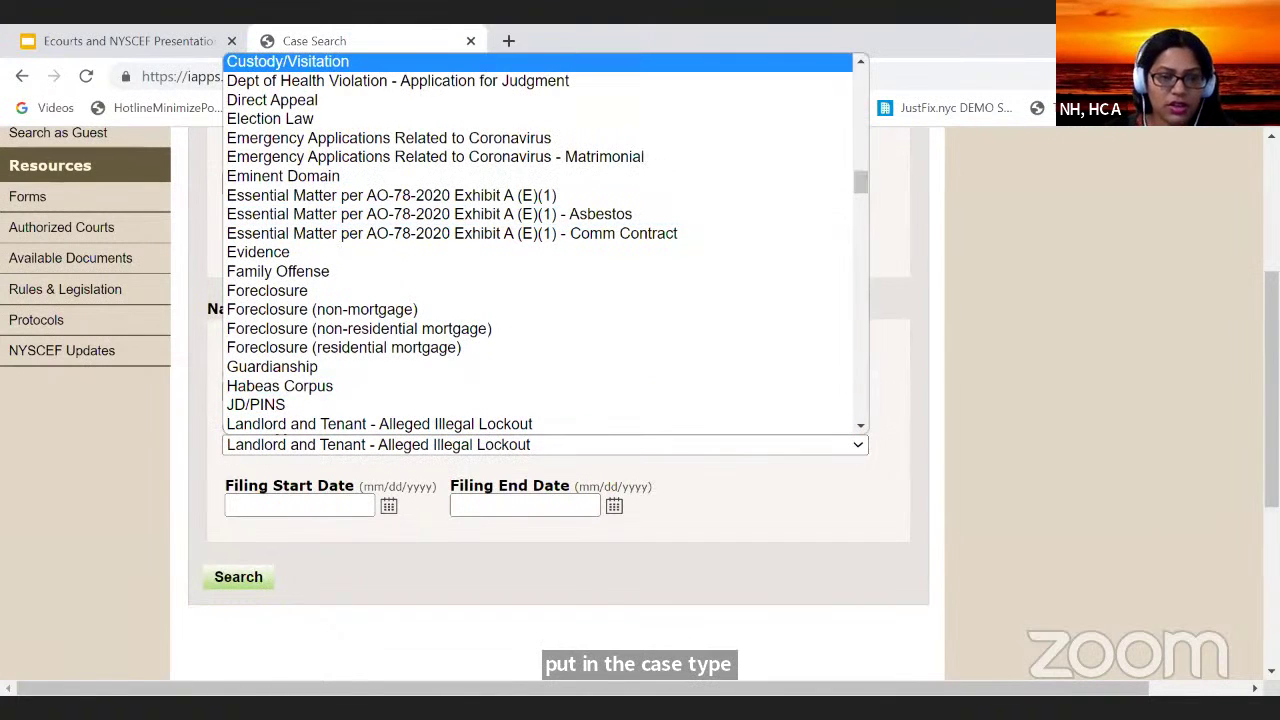
key("l")
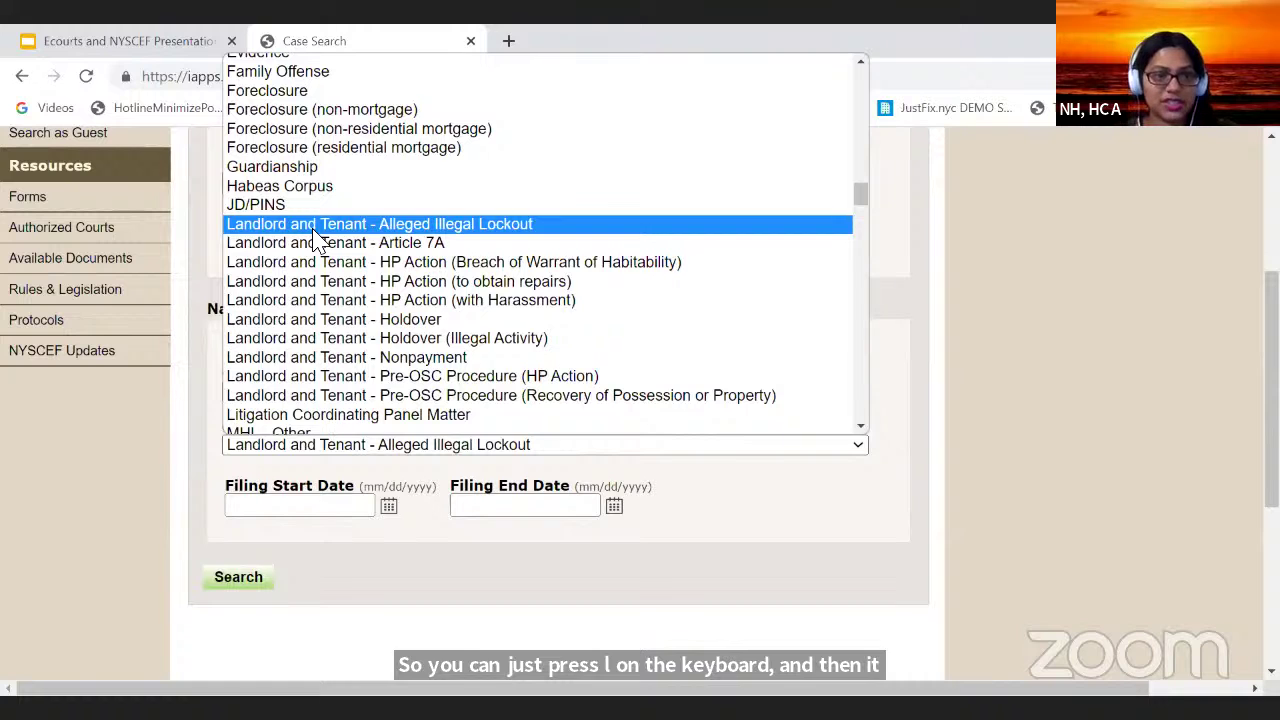
Step: Choose Landlord and Tenant - Holdover (Illegal Activity) as case type and rerun the search
scroll(310, 400, "up", 3)
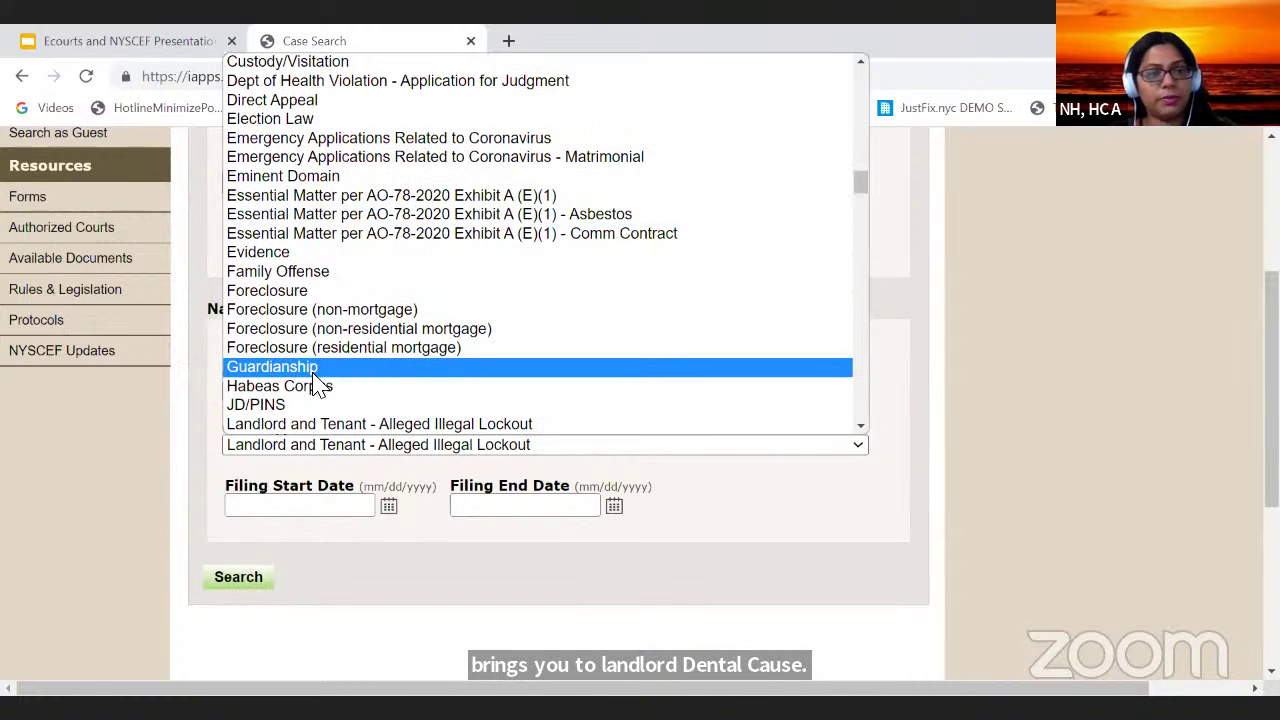
scroll(313, 296, "up", 6)
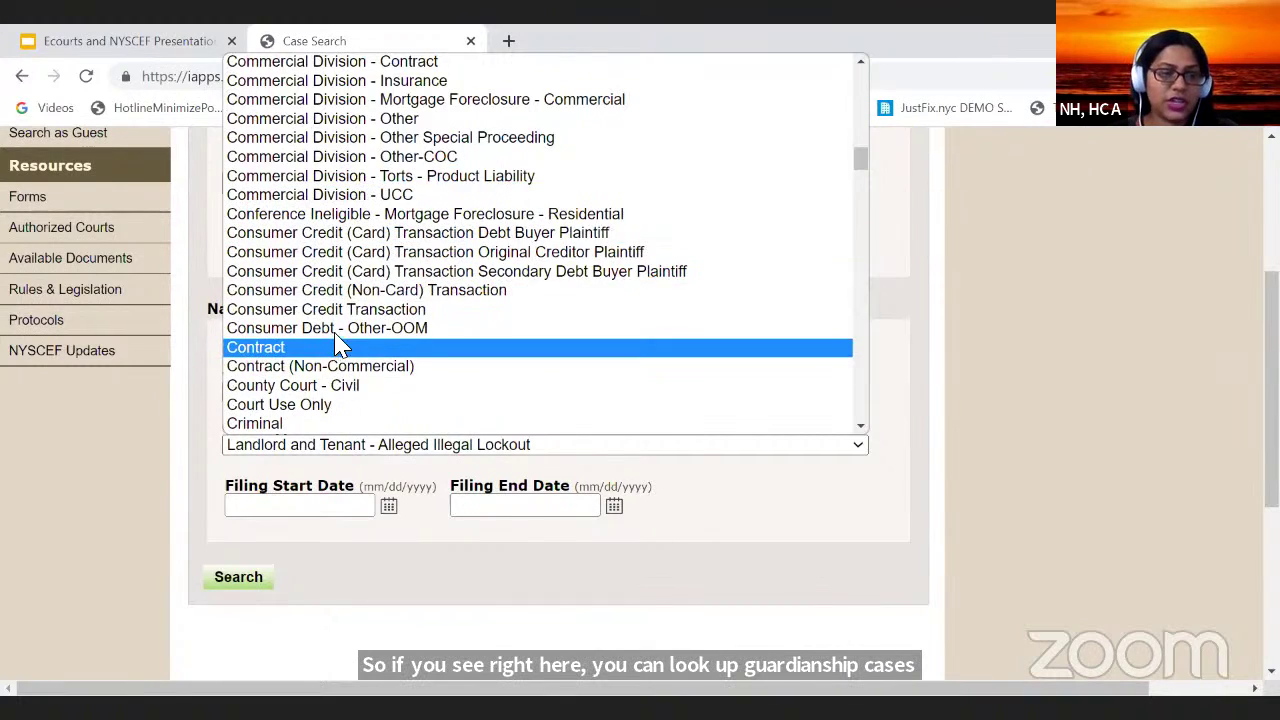
scroll(340, 345, "down", 15)
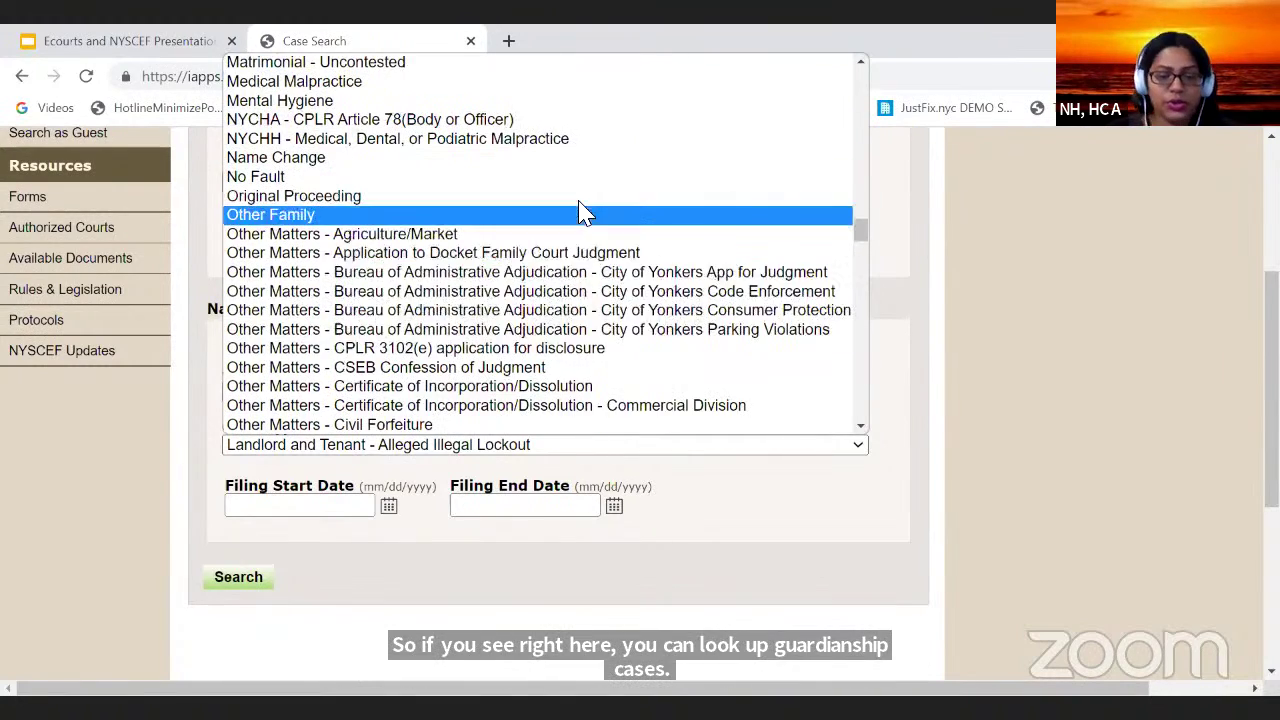
scroll(585, 213, "up", 12)
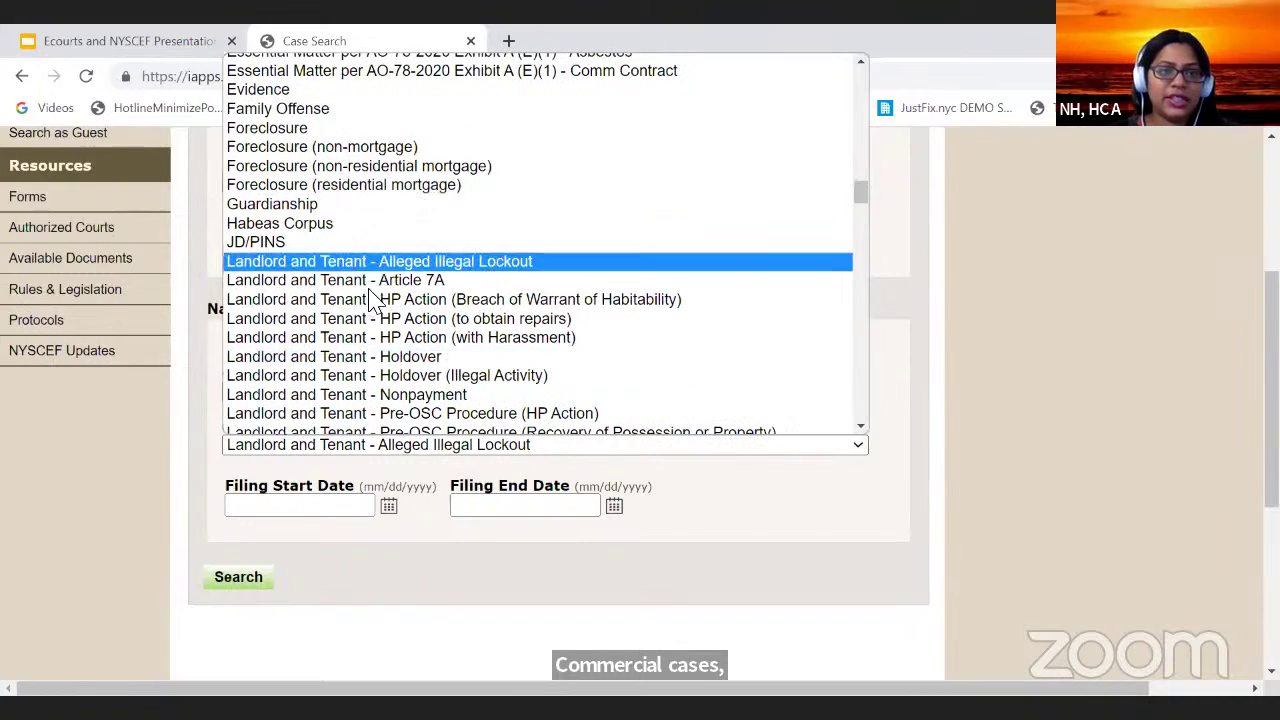
scroll(560, 340, "down", 2)
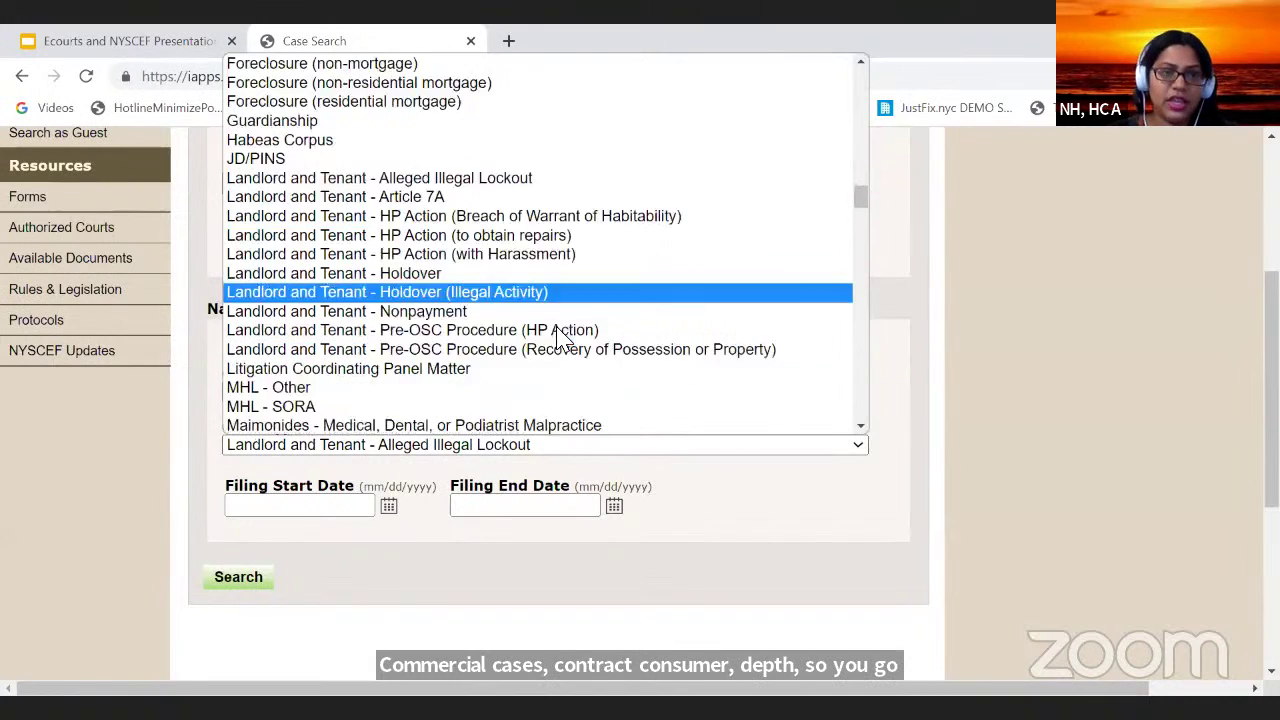
scroll(557, 337, "down", 1)
scroll(600, 345, "up", 2)
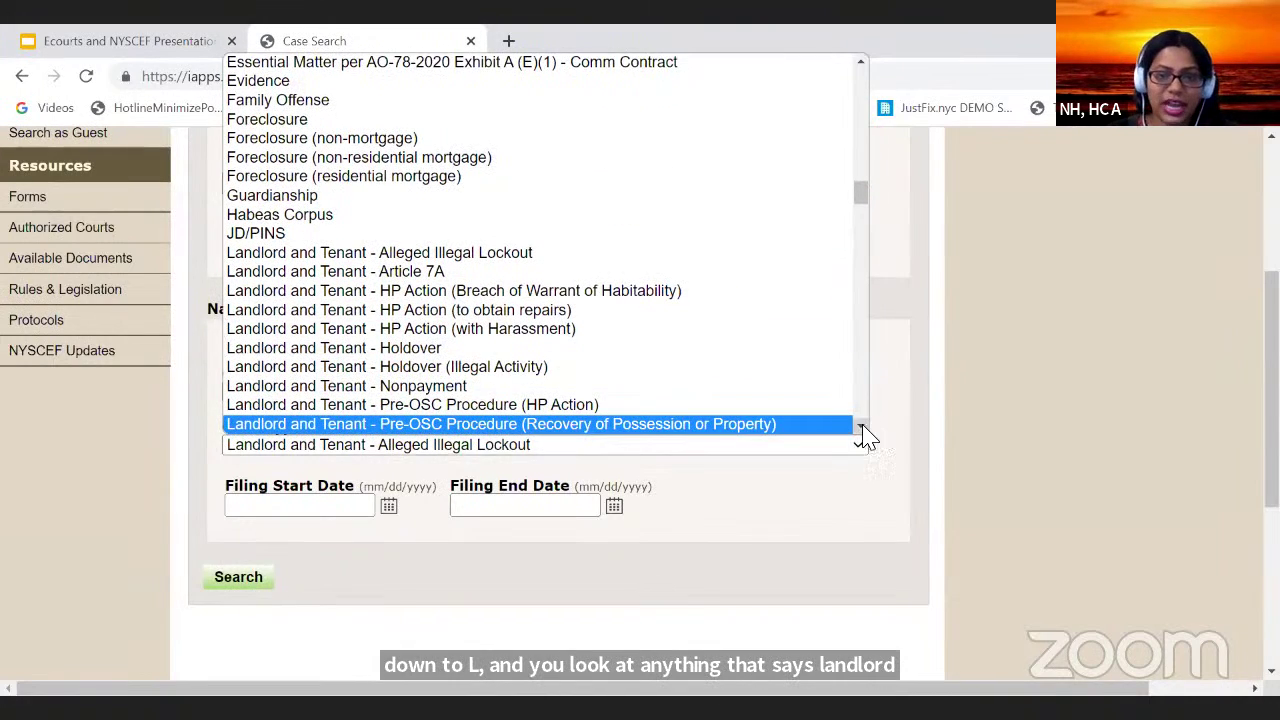
scroll(866, 436, "down", 1)
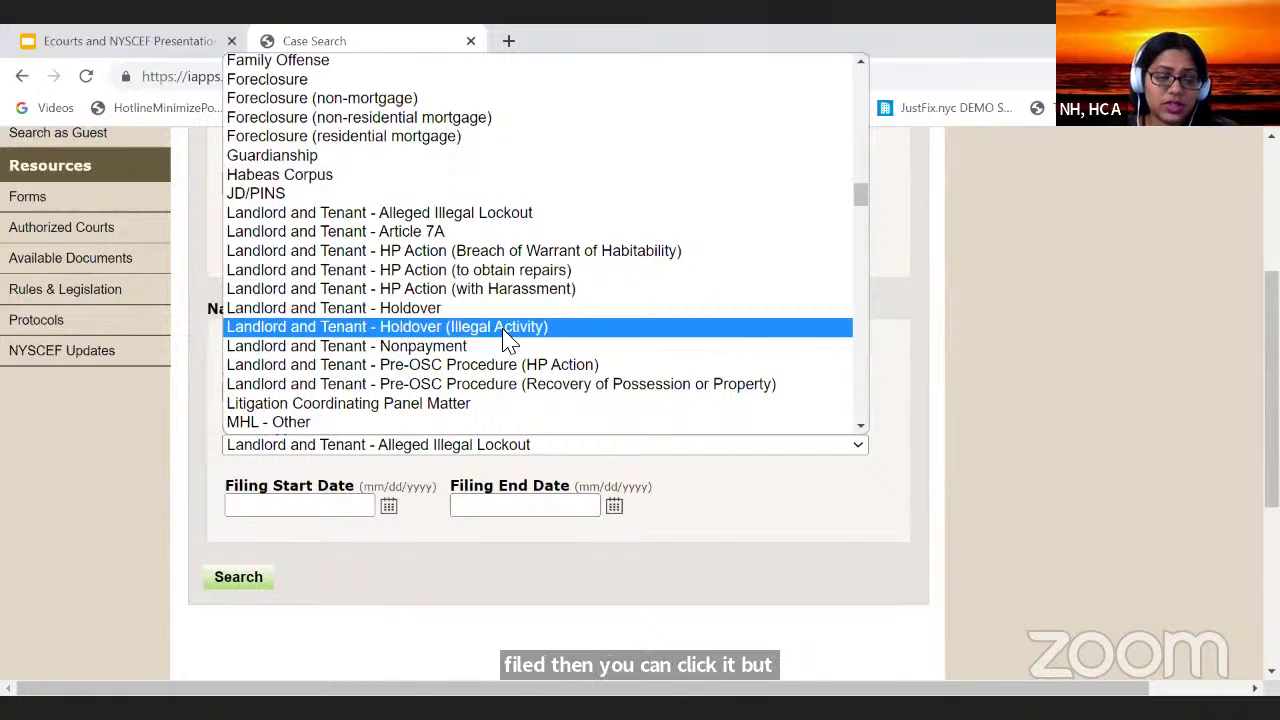
left_click(507, 333)
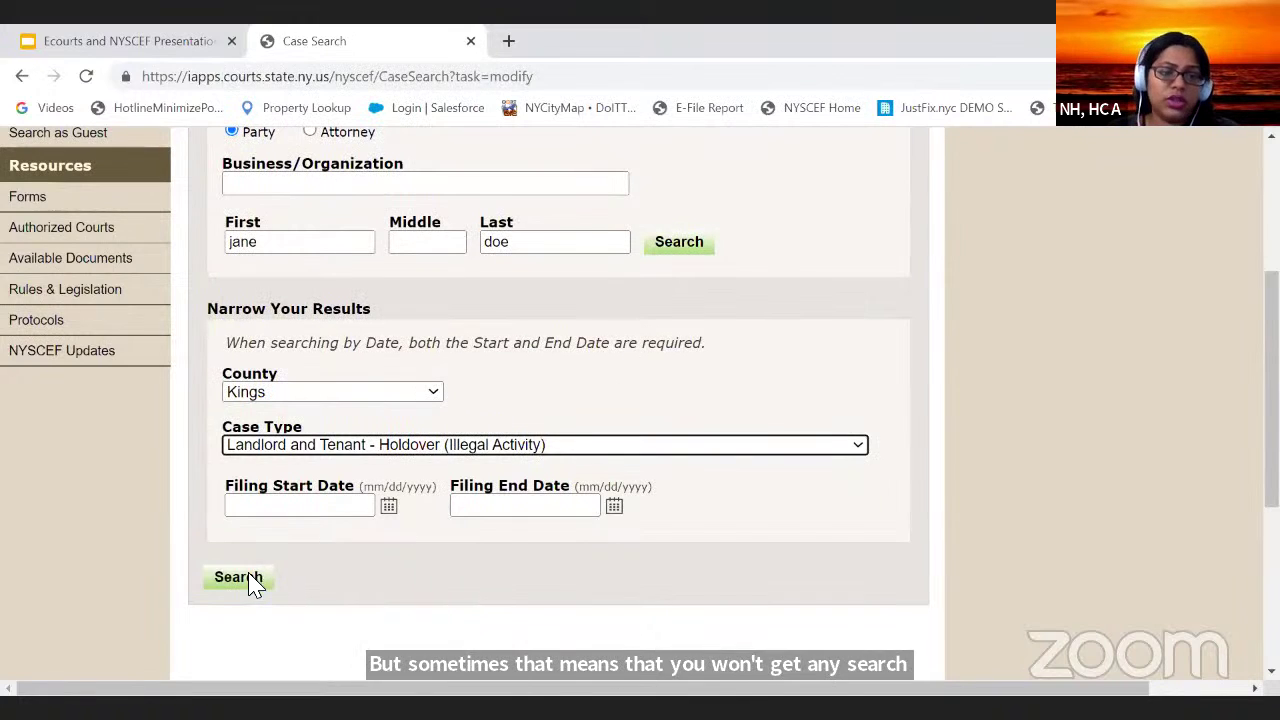
left_click(250, 580)
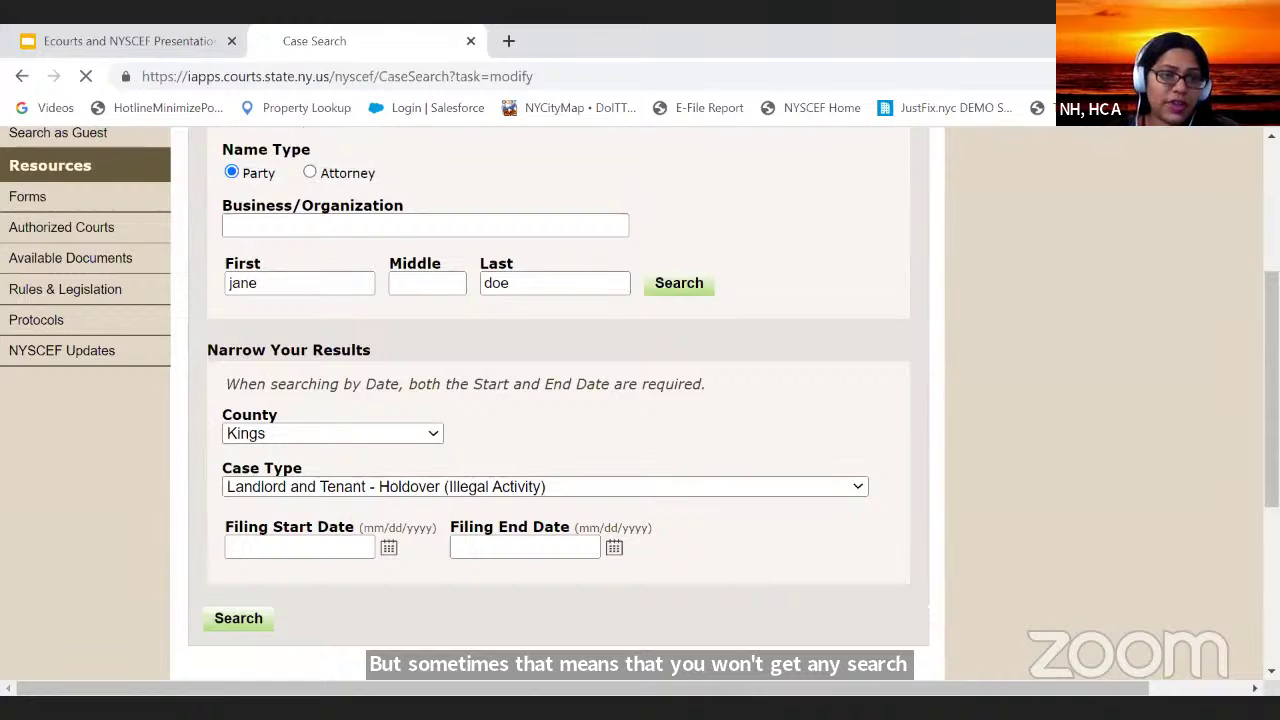
Step: Return to the search form and reset Case Type to the blank entry
scroll(705, 440, "down", 3)
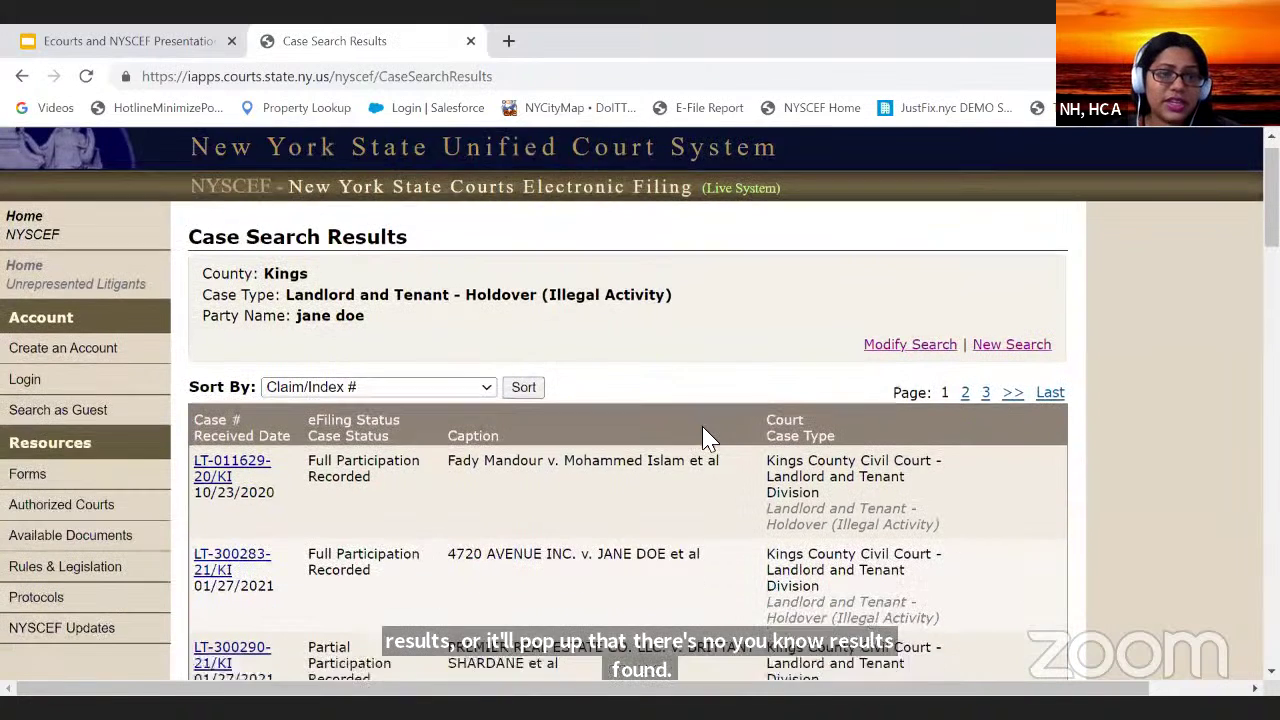
scroll(707, 438, "down", 2)
scroll(709, 437, "up", 5)
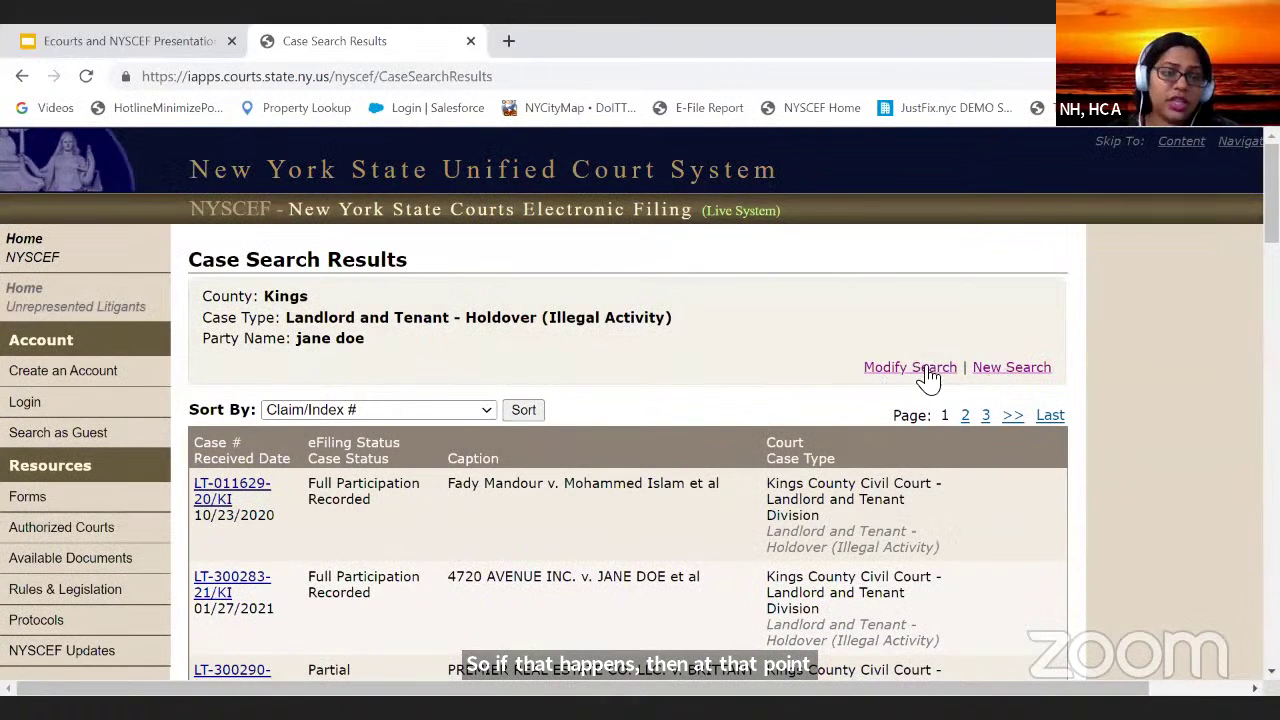
left_click(910, 367)
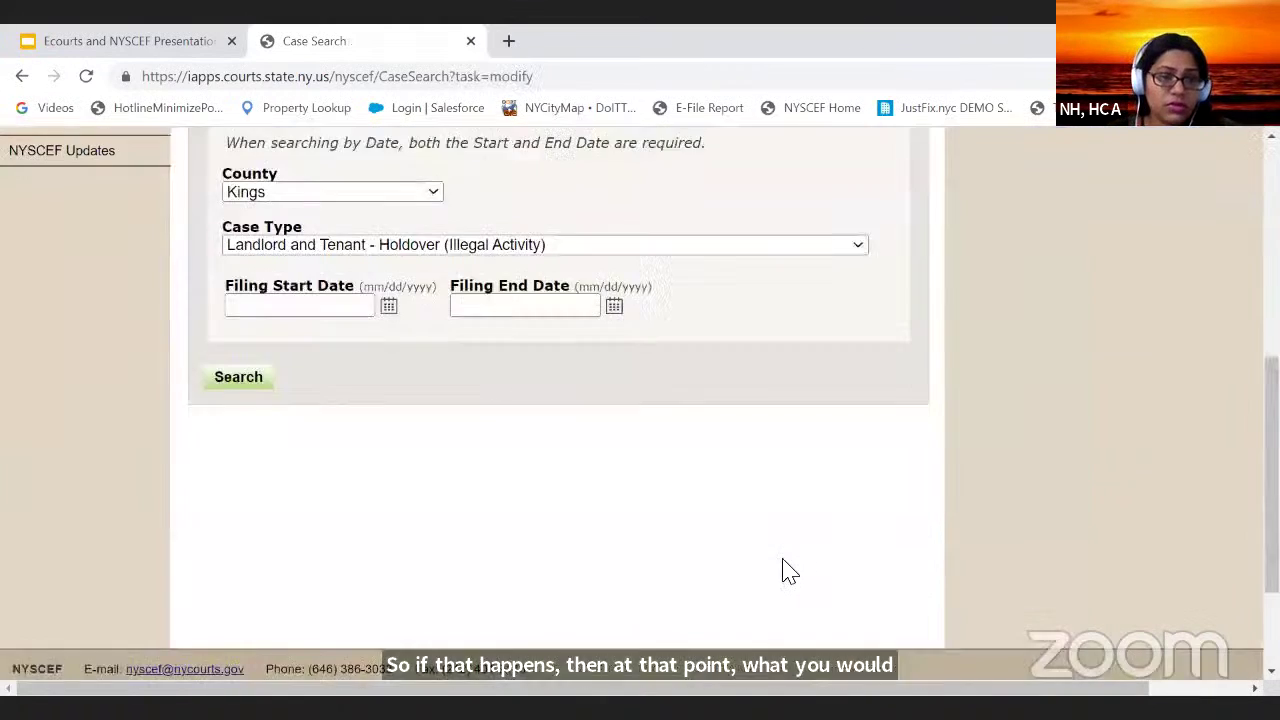
scroll(420, 466, "up", 2)
left_click(498, 444)
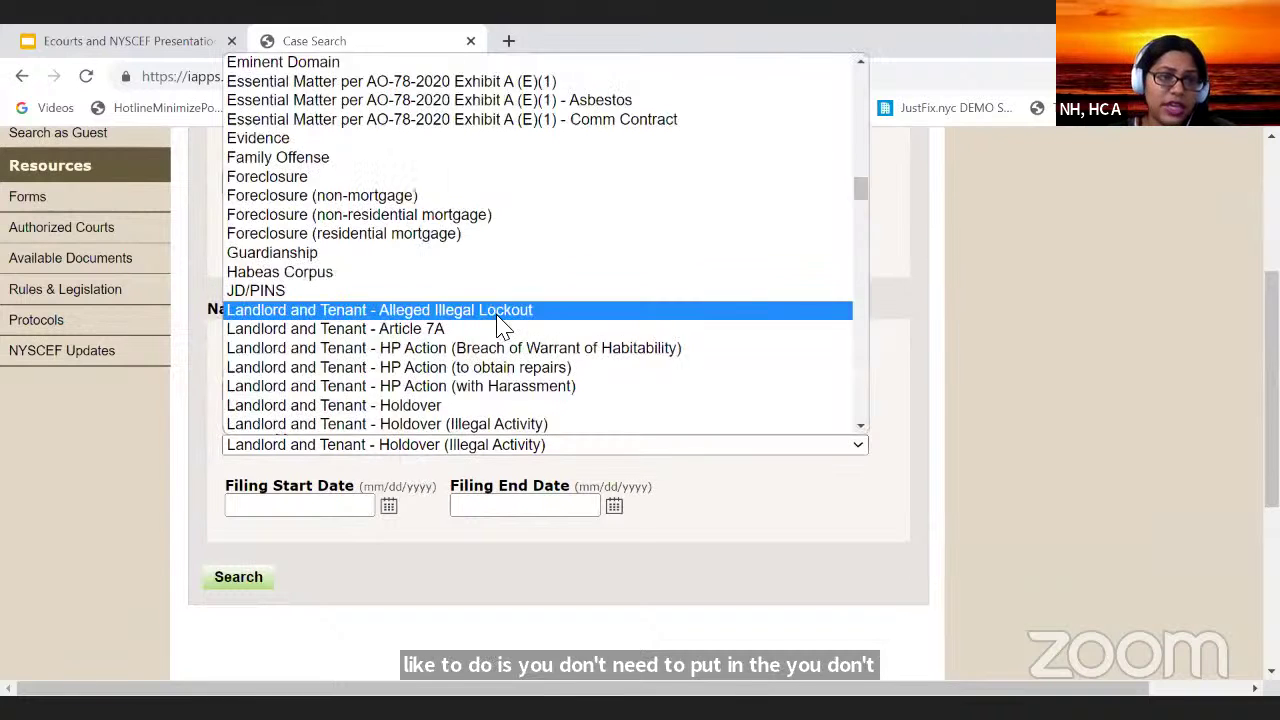
scroll(498, 316, "up", 12)
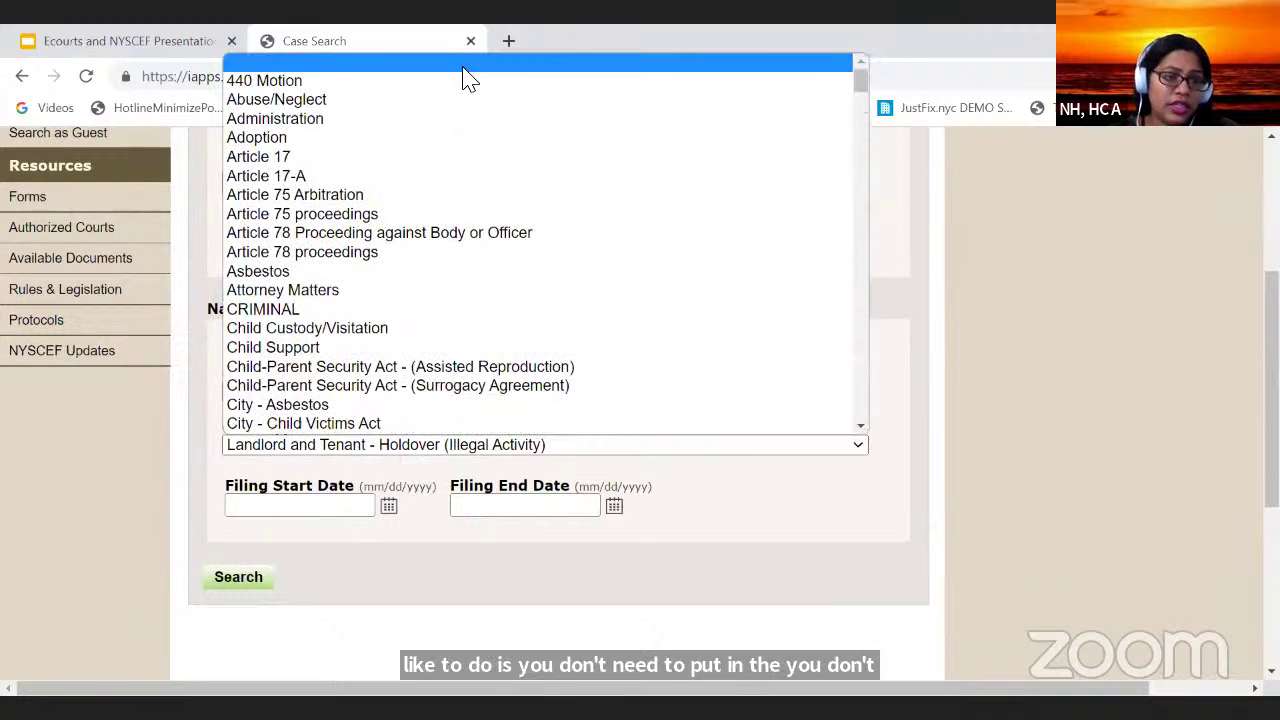
left_click(465, 66)
Step: Clear the Last name field, keeping Kings County
scroll(357, 330, "down", 1)
scroll(357, 337, "up", 1)
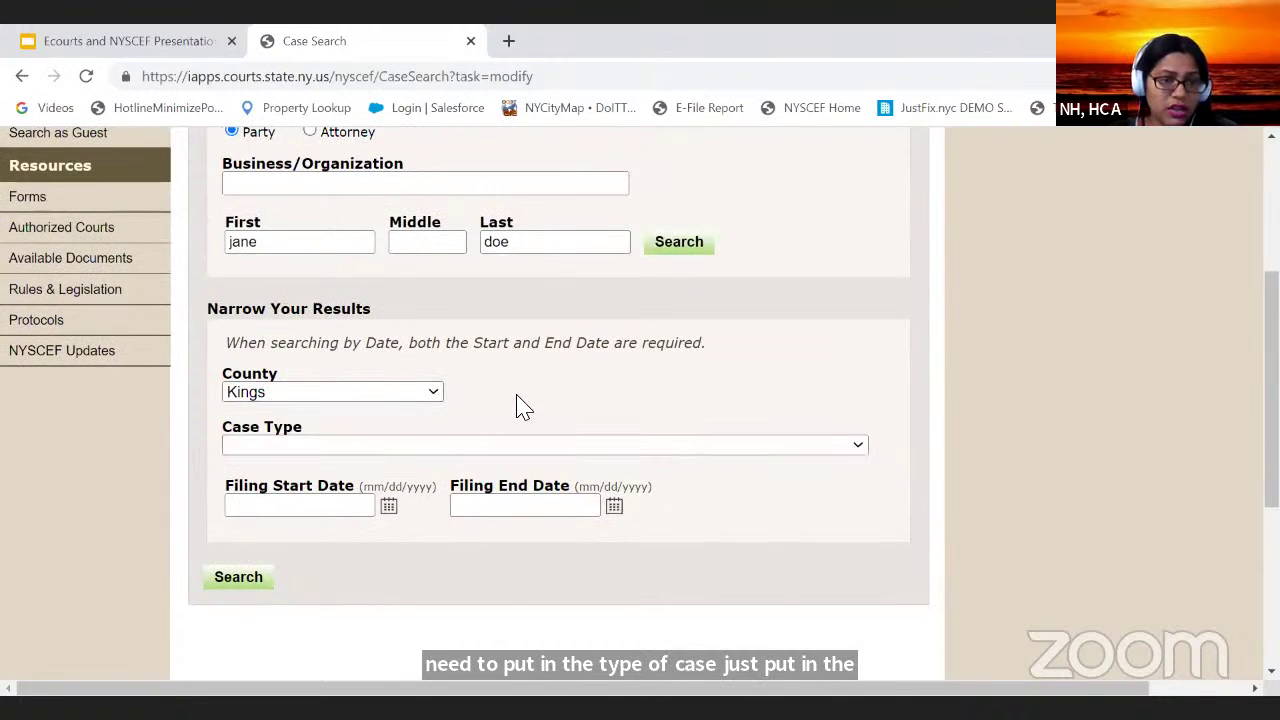
scroll(520, 408, "up", 2)
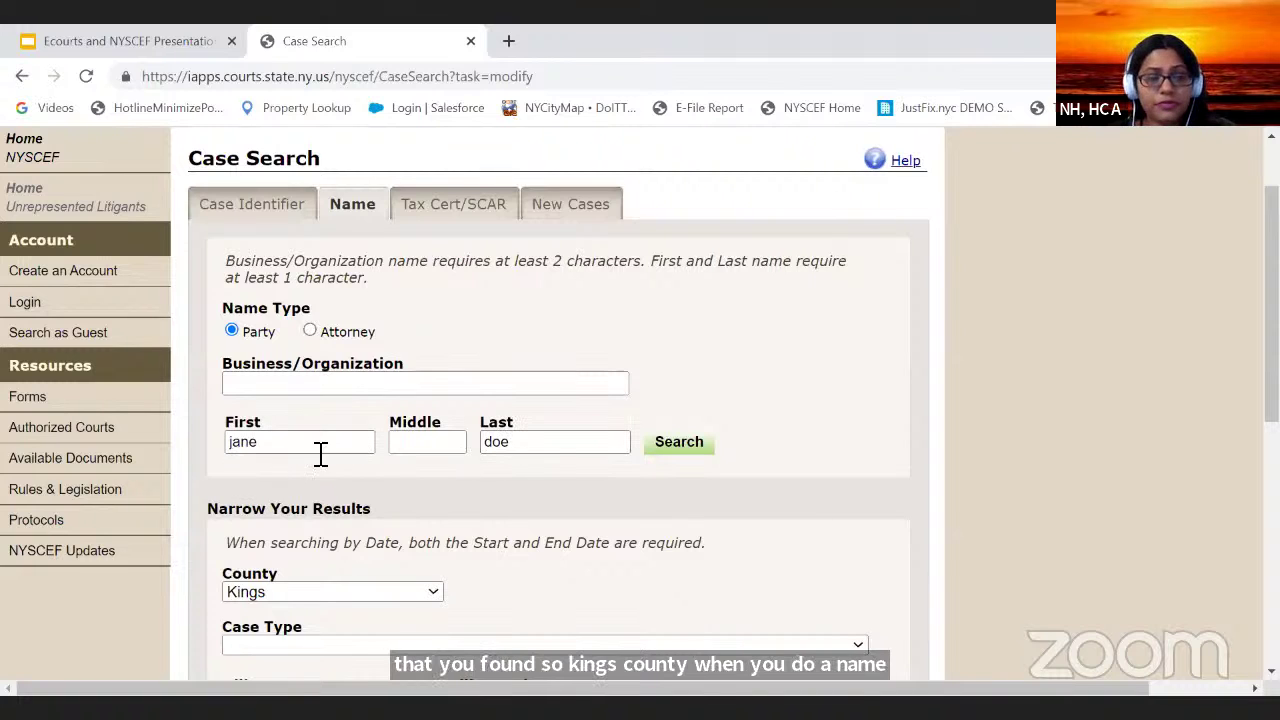
left_click(568, 444)
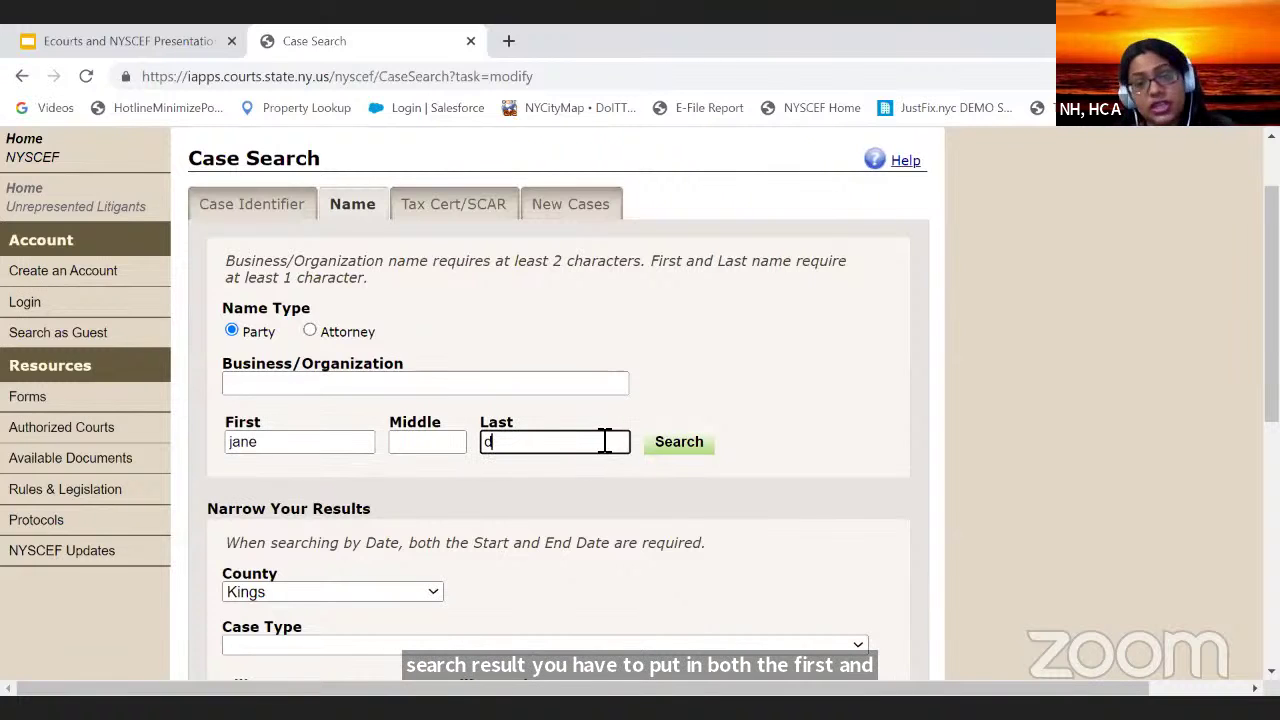
left_click(692, 448)
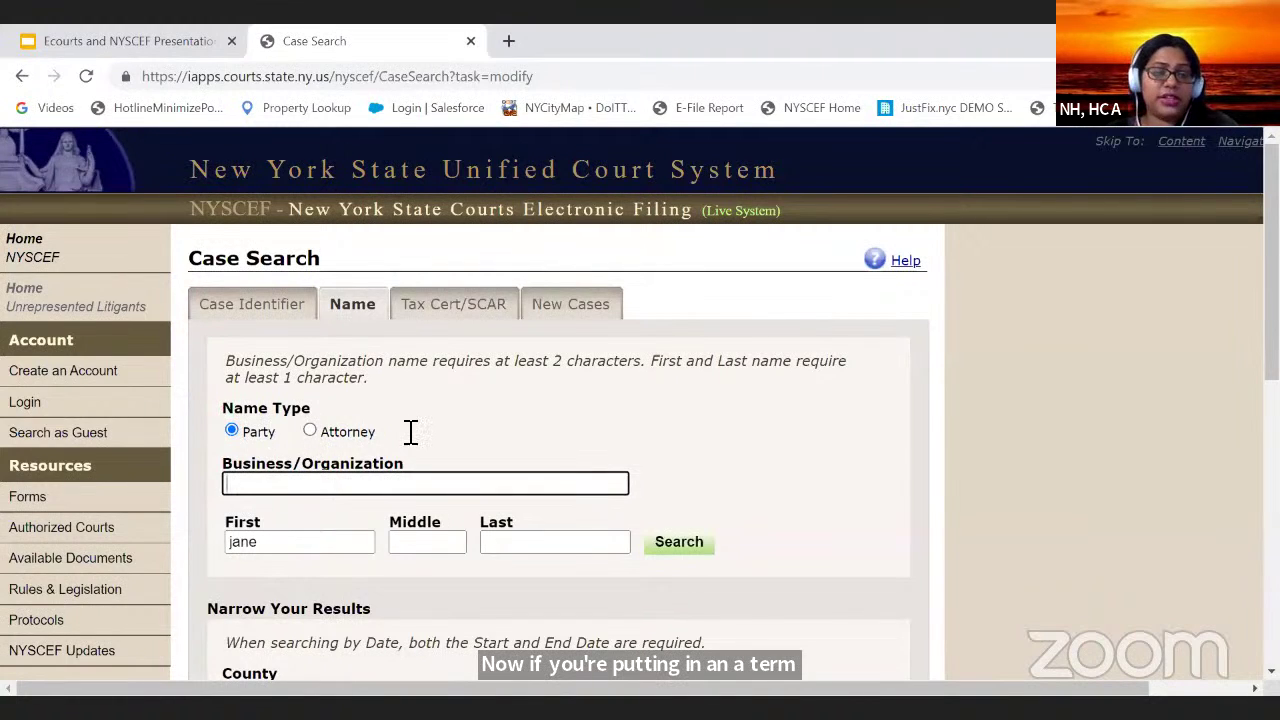
Step: Delete the first name and enter 'universal heights LLC' as the business name
left_click_drag(283, 565, 163, 540)
left_click(329, 546)
key("BackSpace")
left_click(353, 490)
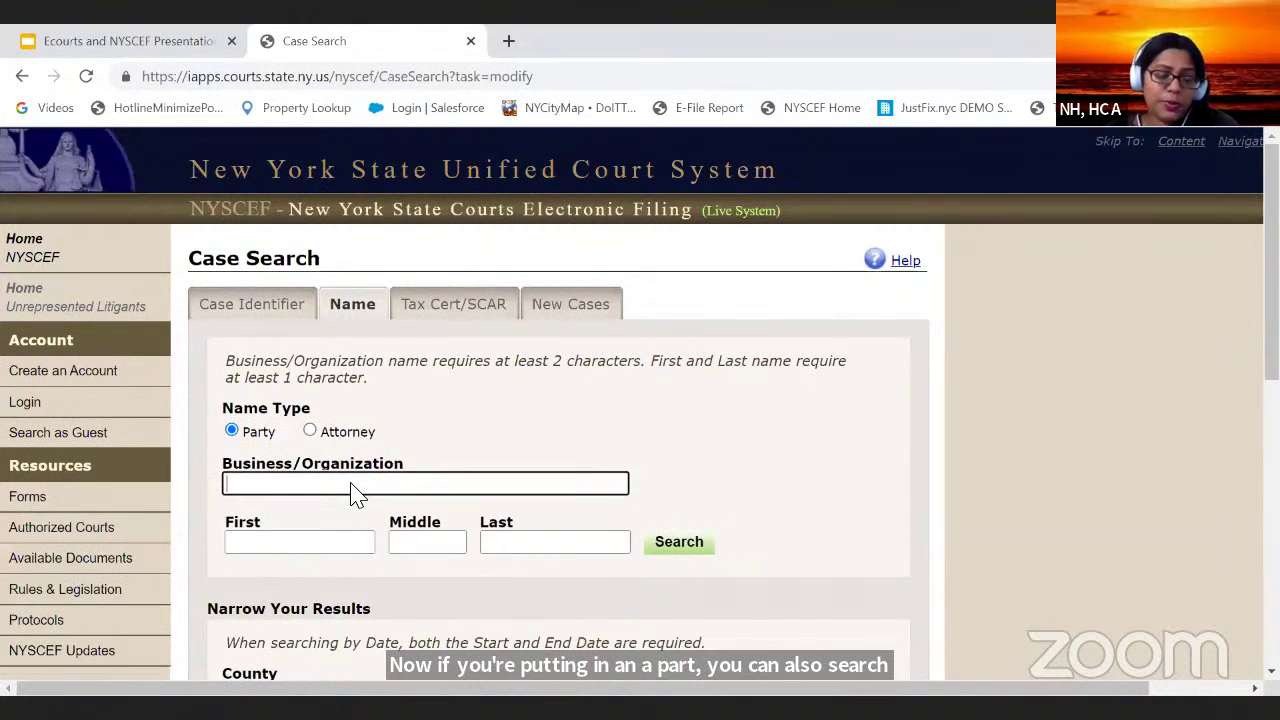
type("rs")
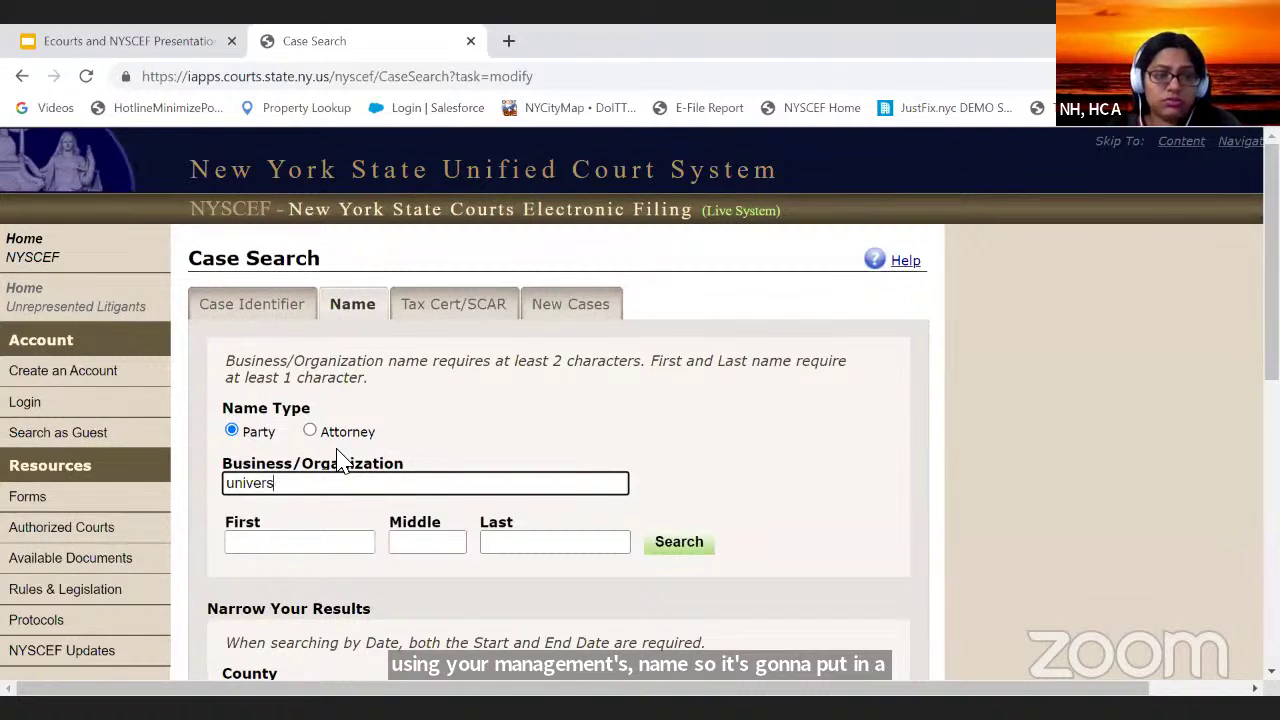
type("al heigh")
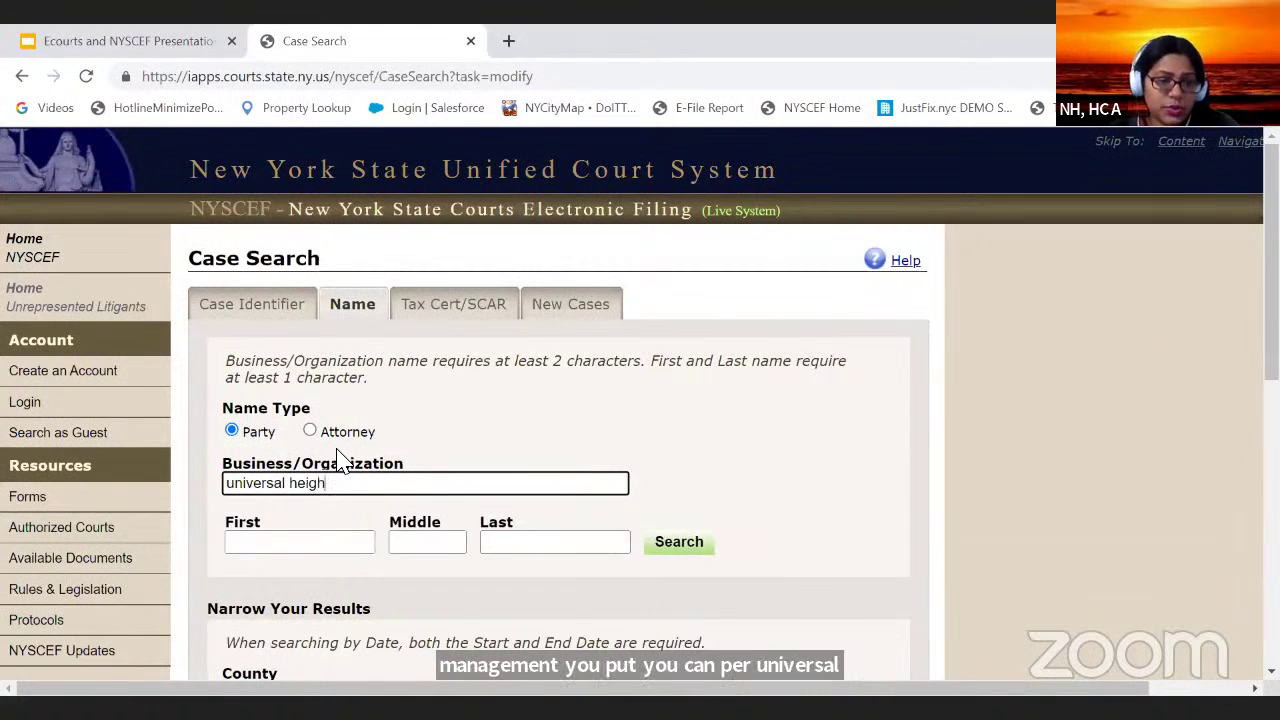
type("ts LLC")
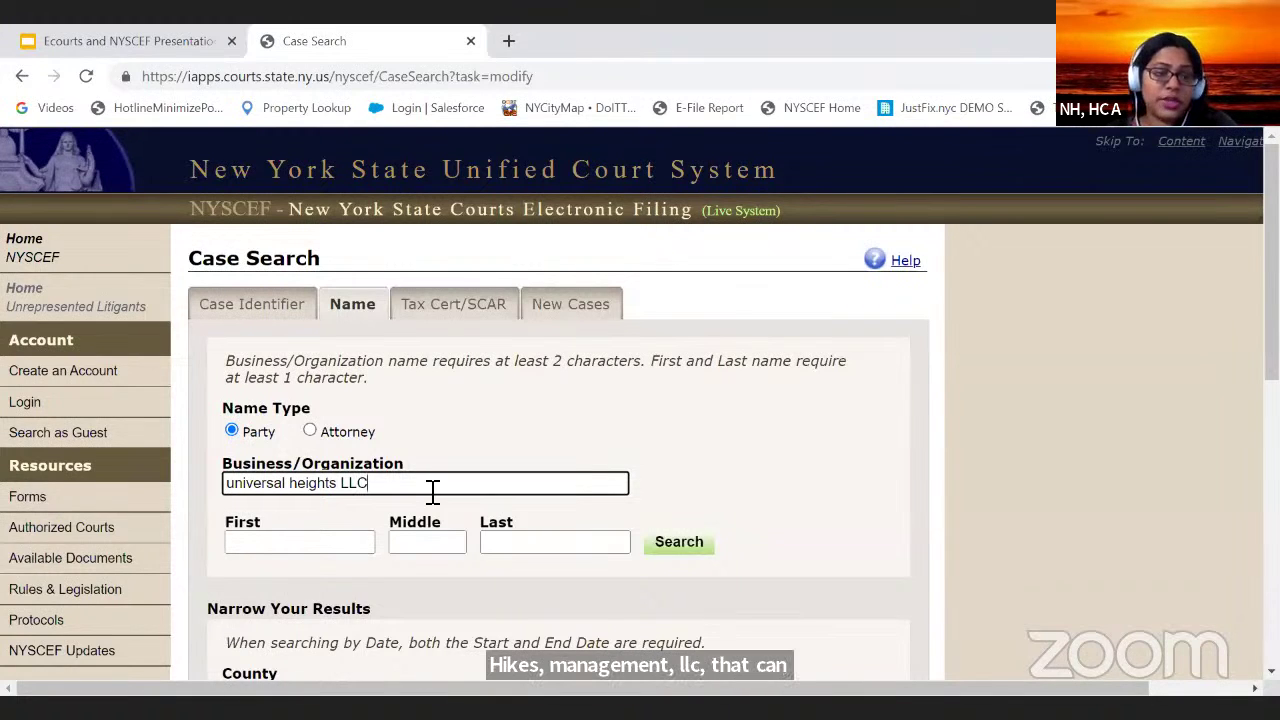
Step: Check the County list, leaving Kings selected
scroll(430, 490, "down", 4)
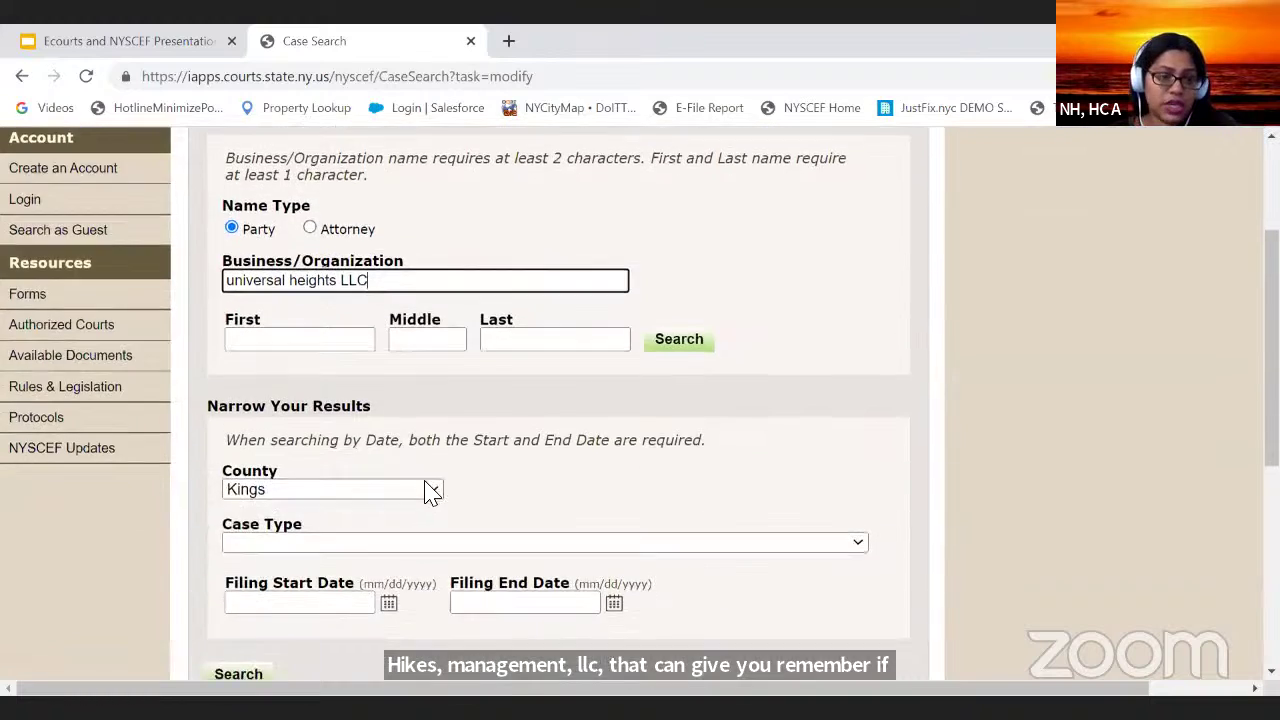
scroll(425, 491, "up", 2)
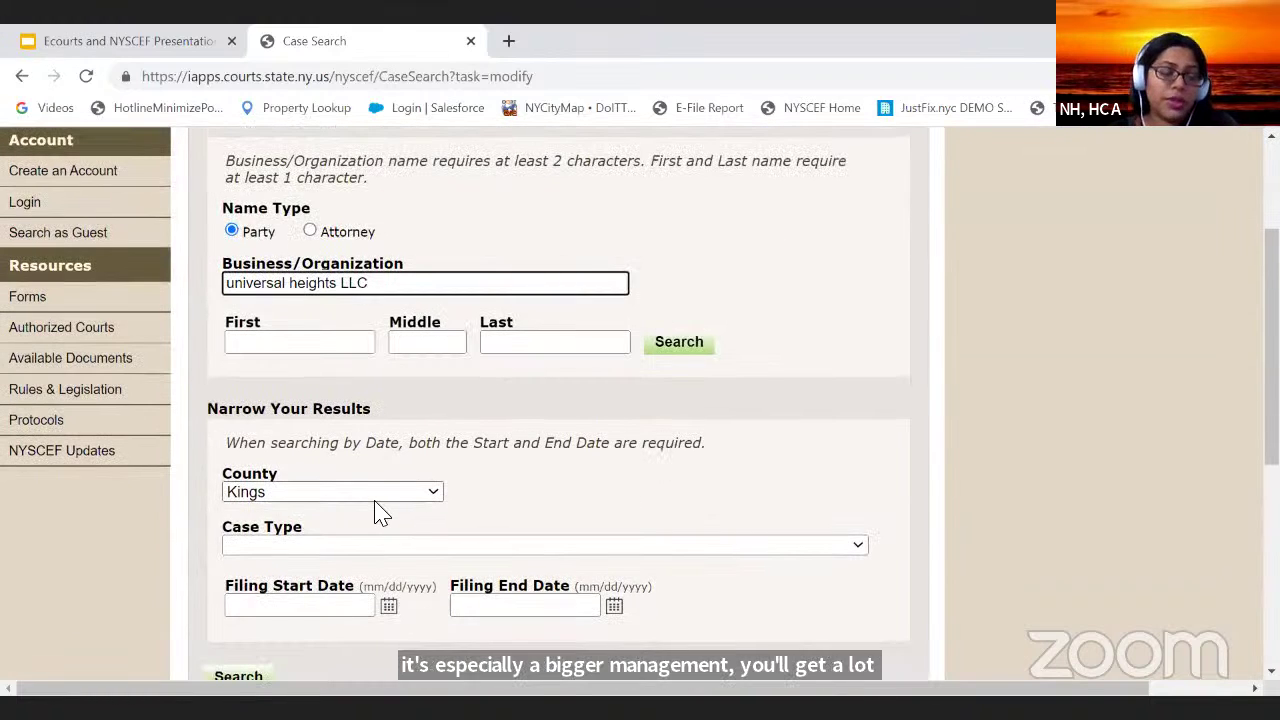
left_click(388, 502)
left_click(806, 486)
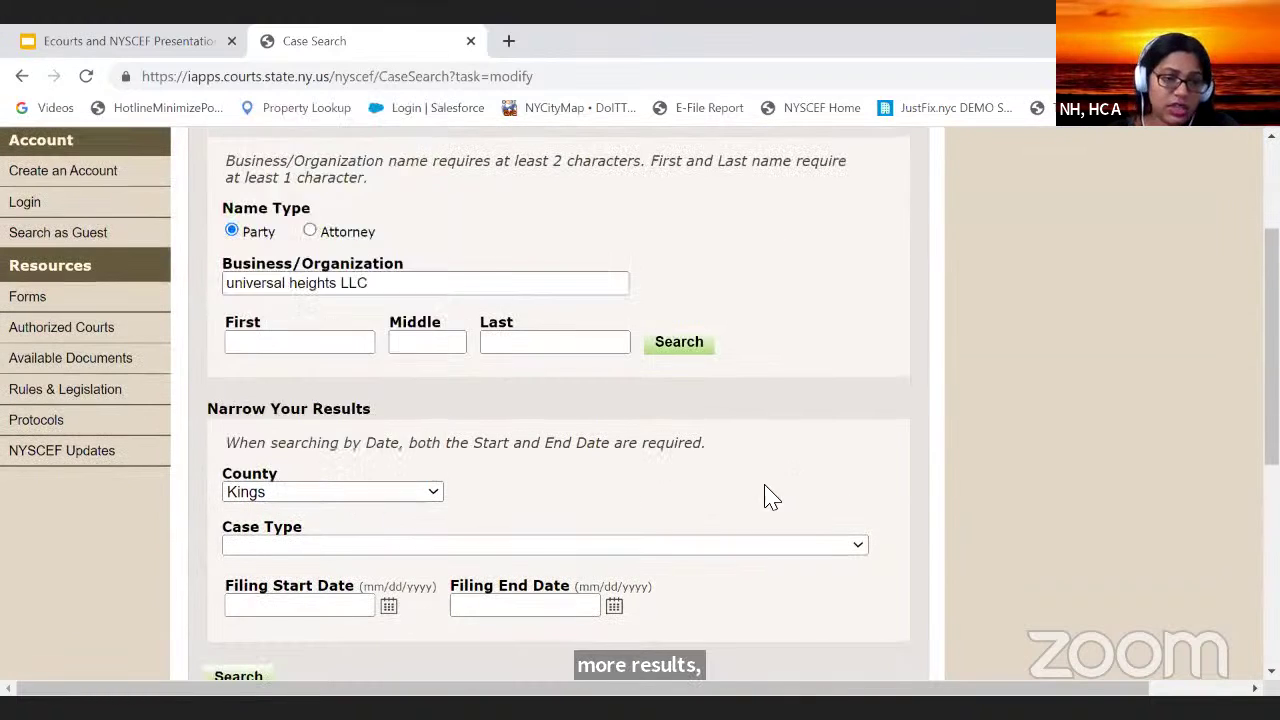
scroll(416, 525, "up", 2)
scroll(415, 525, "down", 1)
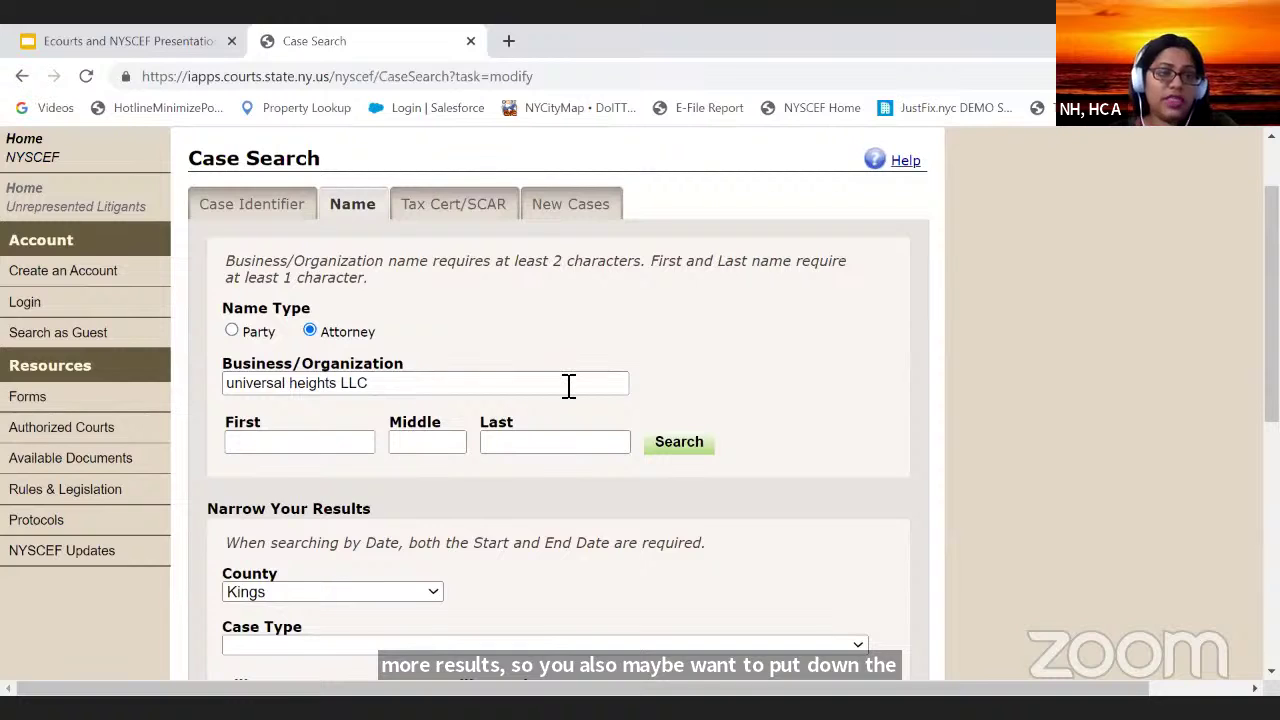
Step: Replace the business name with a first name and submit the attorney search past reCAPTCHA
left_click_drag(489, 385, 182, 354)
key("BackSpace")
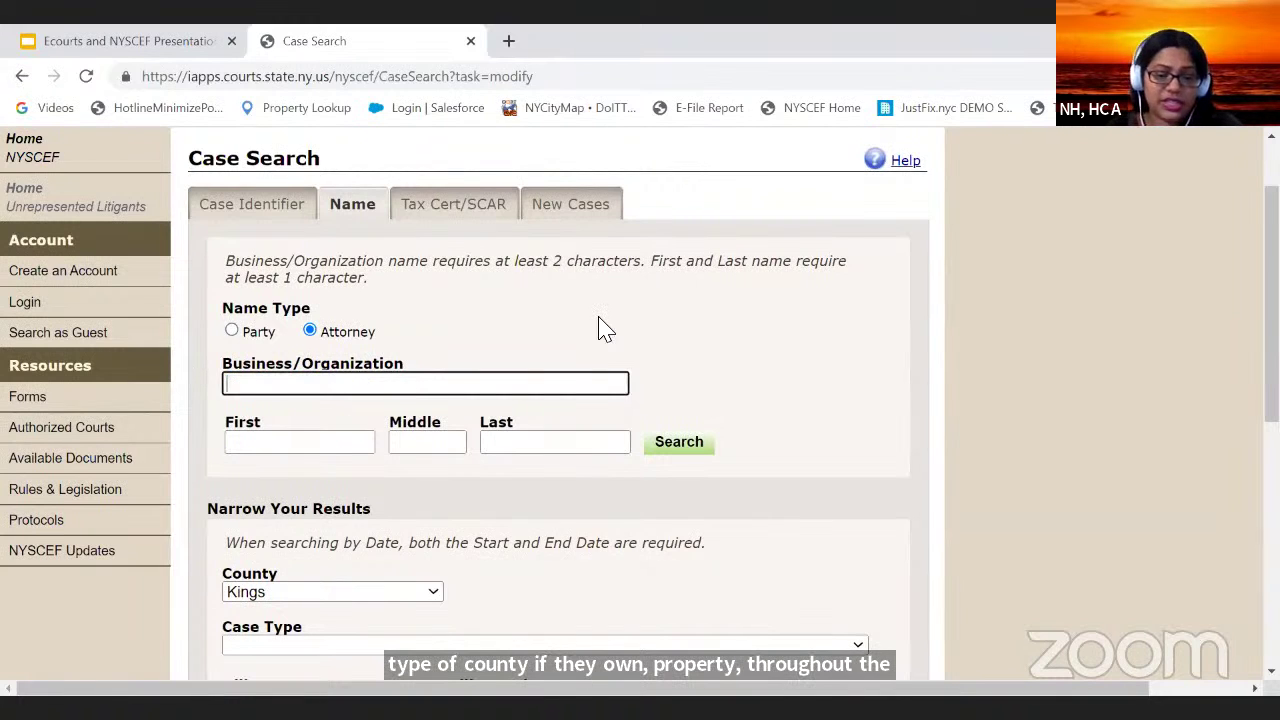
type("jessica")
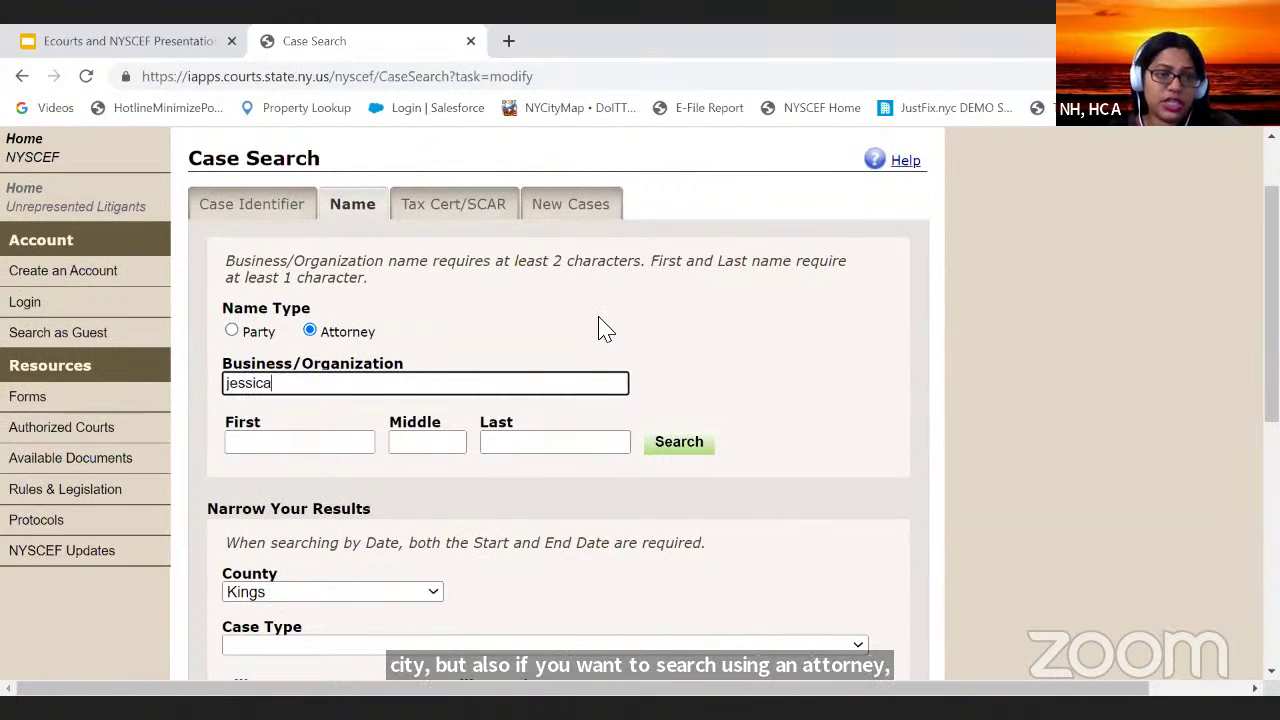
key("Return")
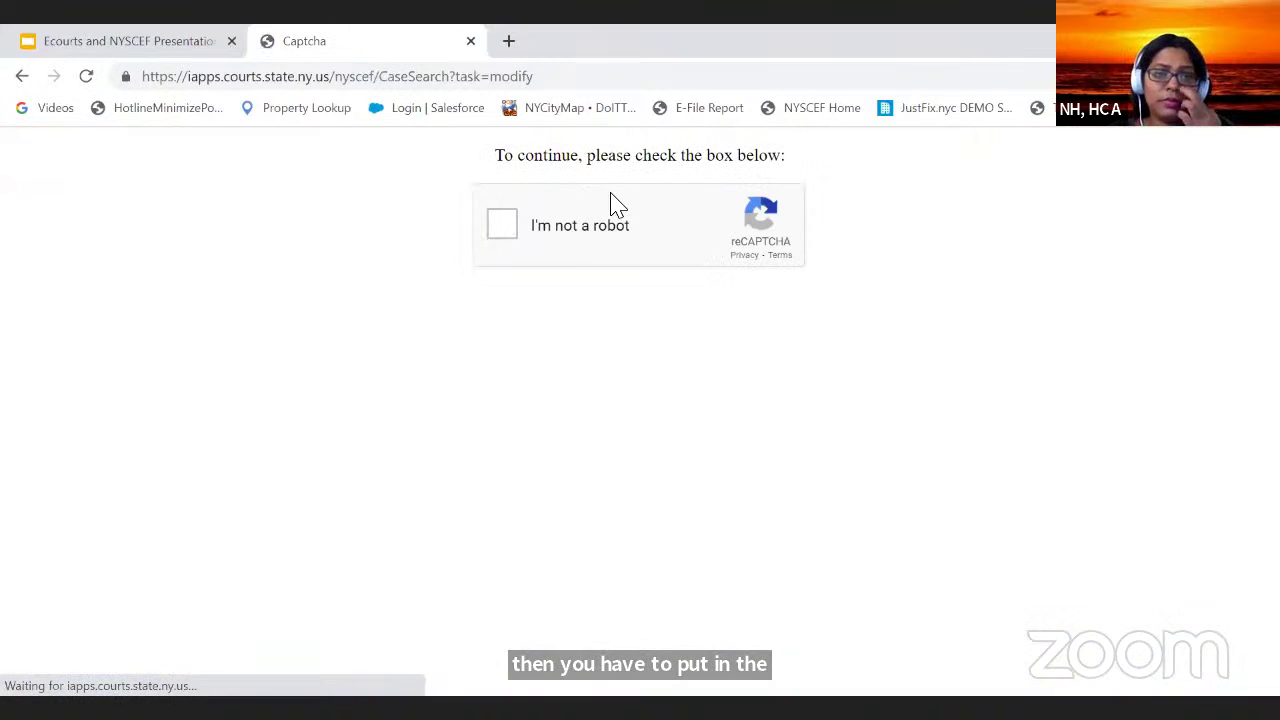
left_click(502, 224)
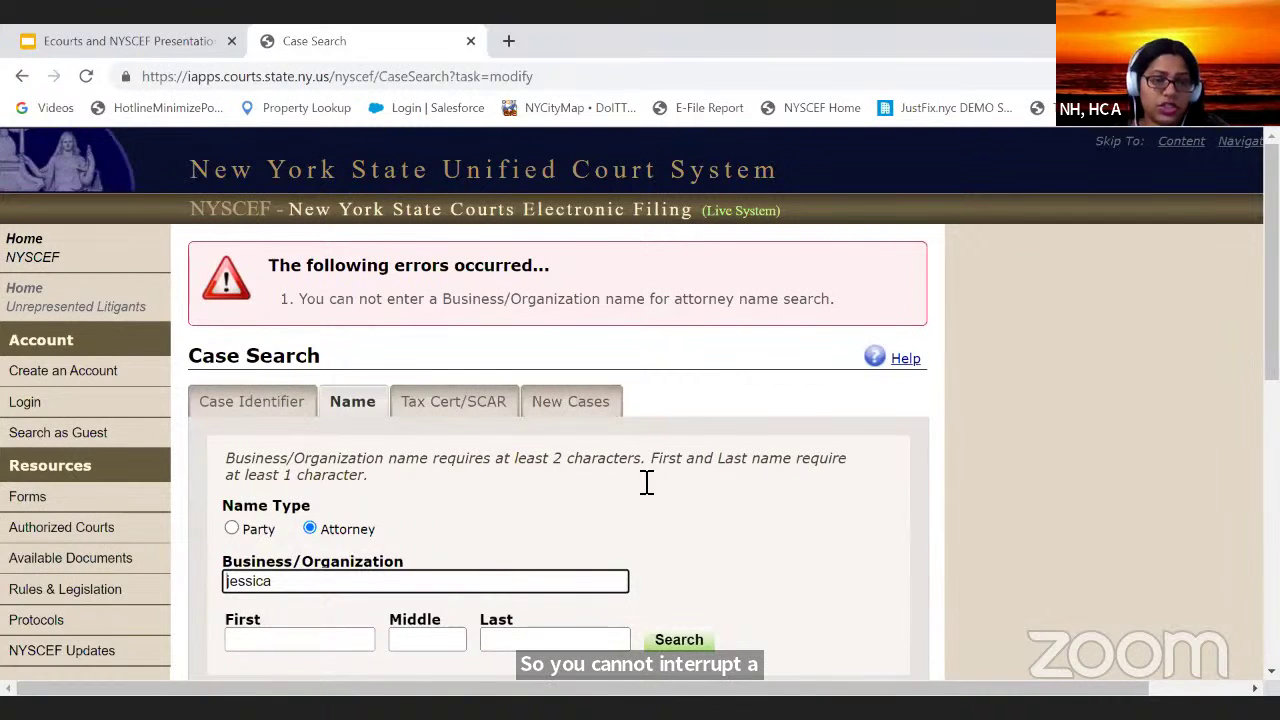
Step: After the business-names-not-allowed error, empty the Business/Organization field
scroll(634, 468, "down", 1)
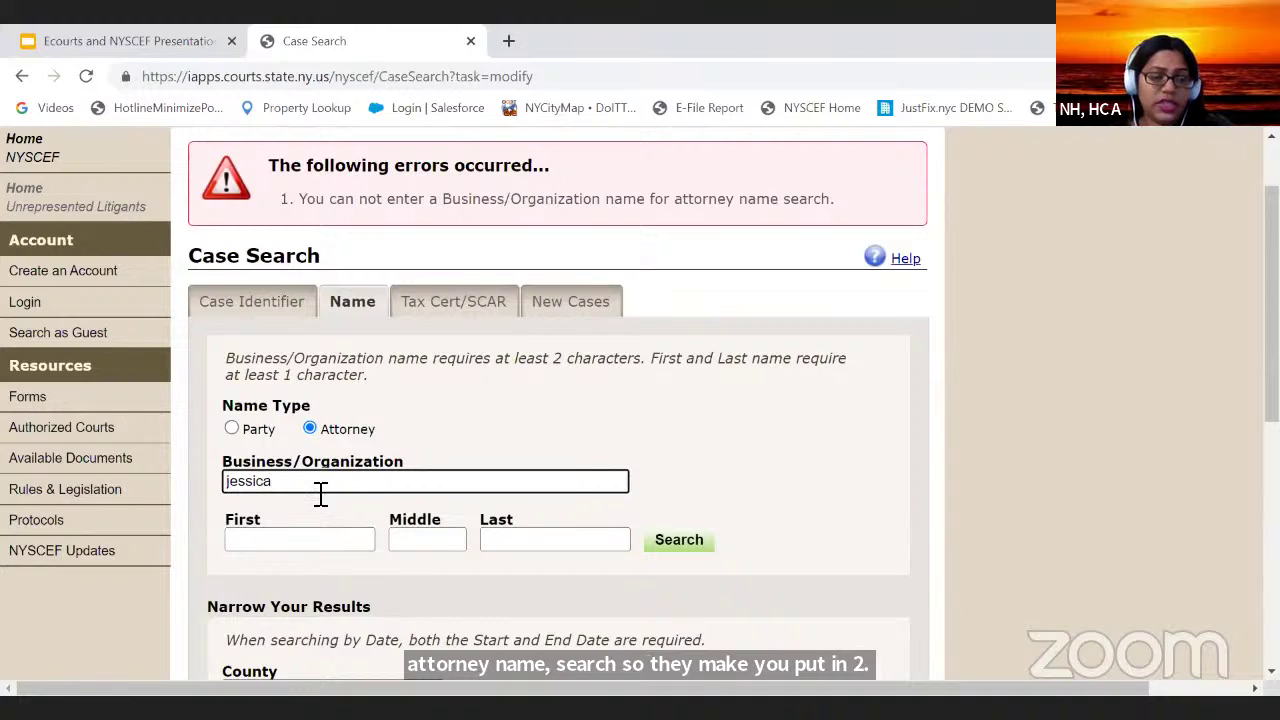
left_click_drag(319, 489, 79, 449)
key("BackSpace")
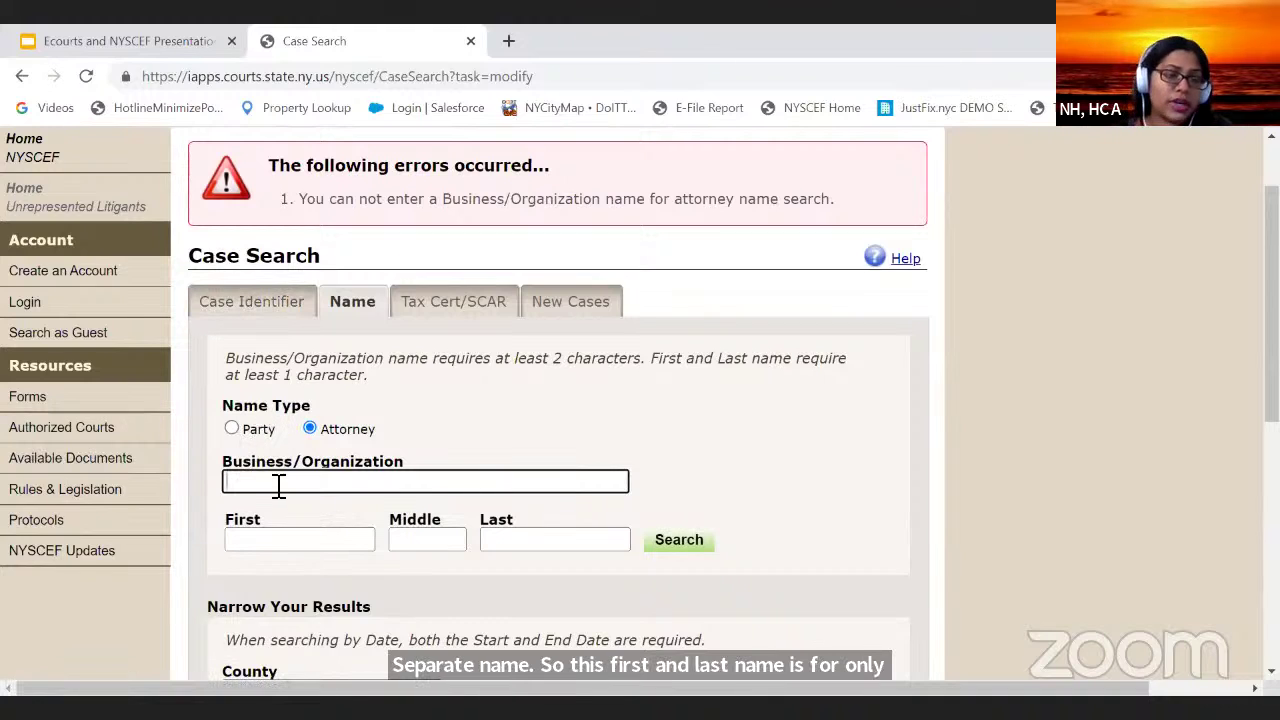
left_click(286, 537)
left_click(231, 428)
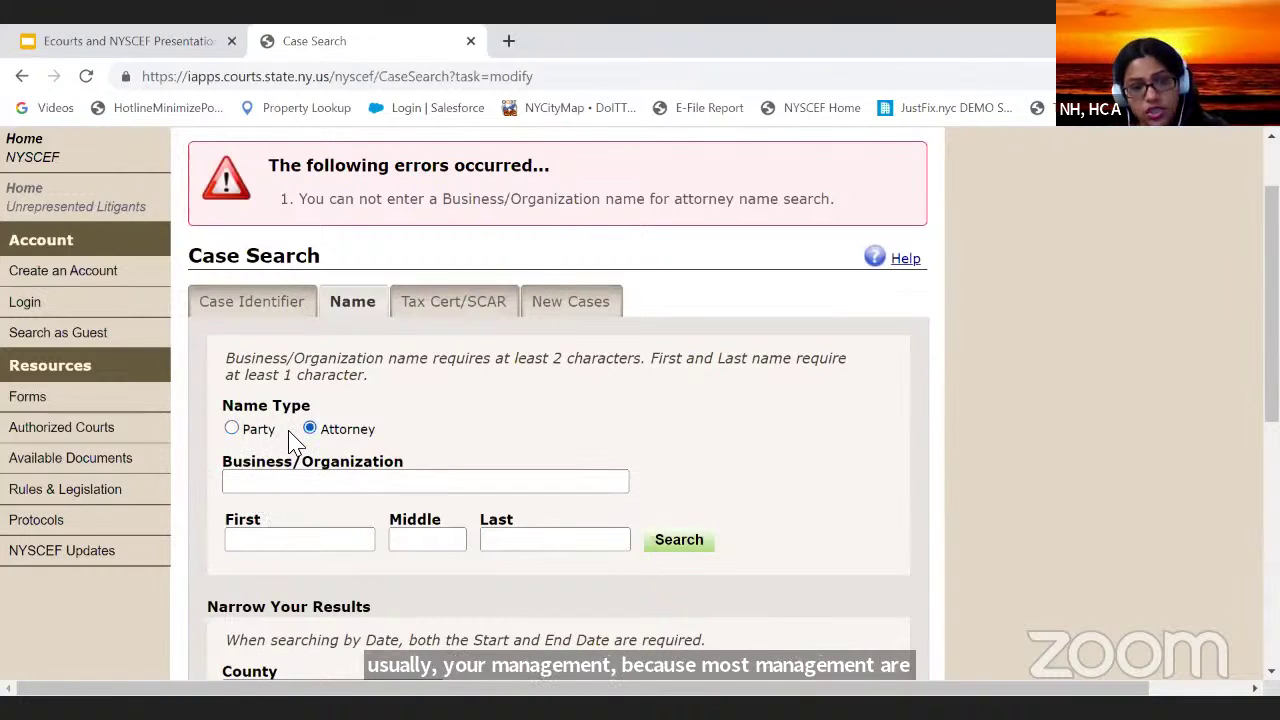
left_click(378, 477)
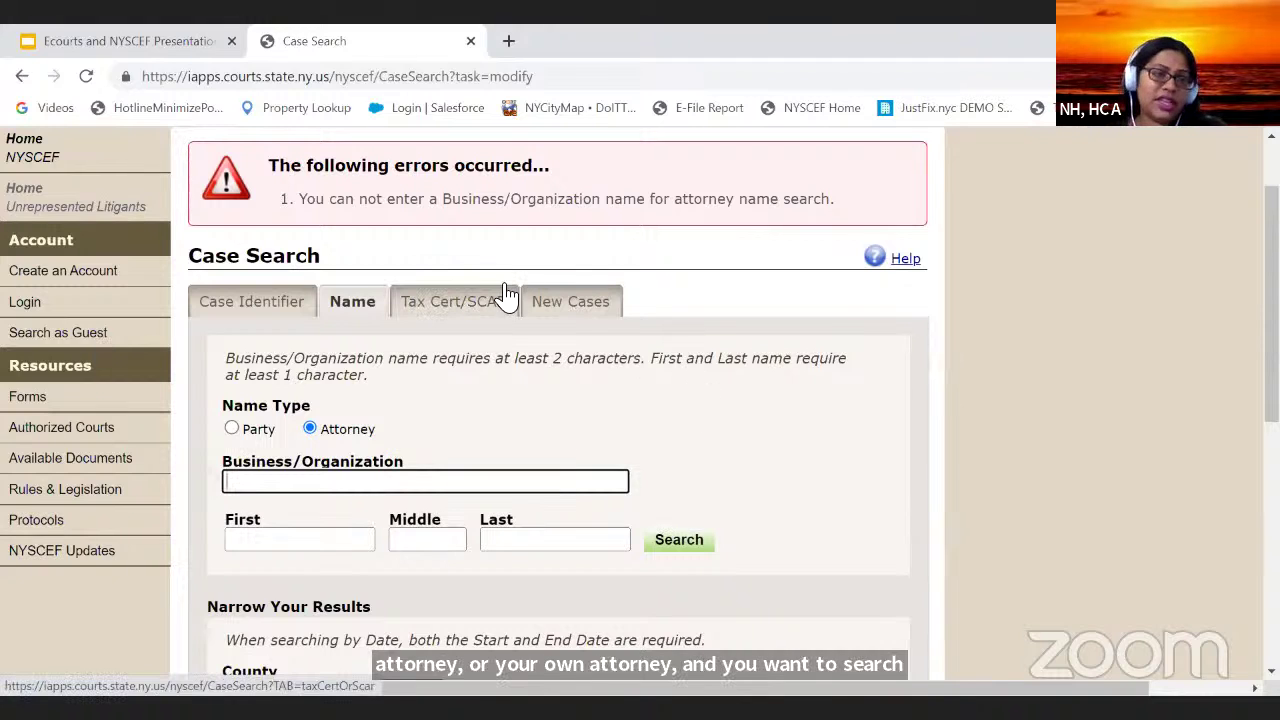
Step: Browse the New Cases court list without choosing, then switch to Case Identifier search
left_click(593, 318)
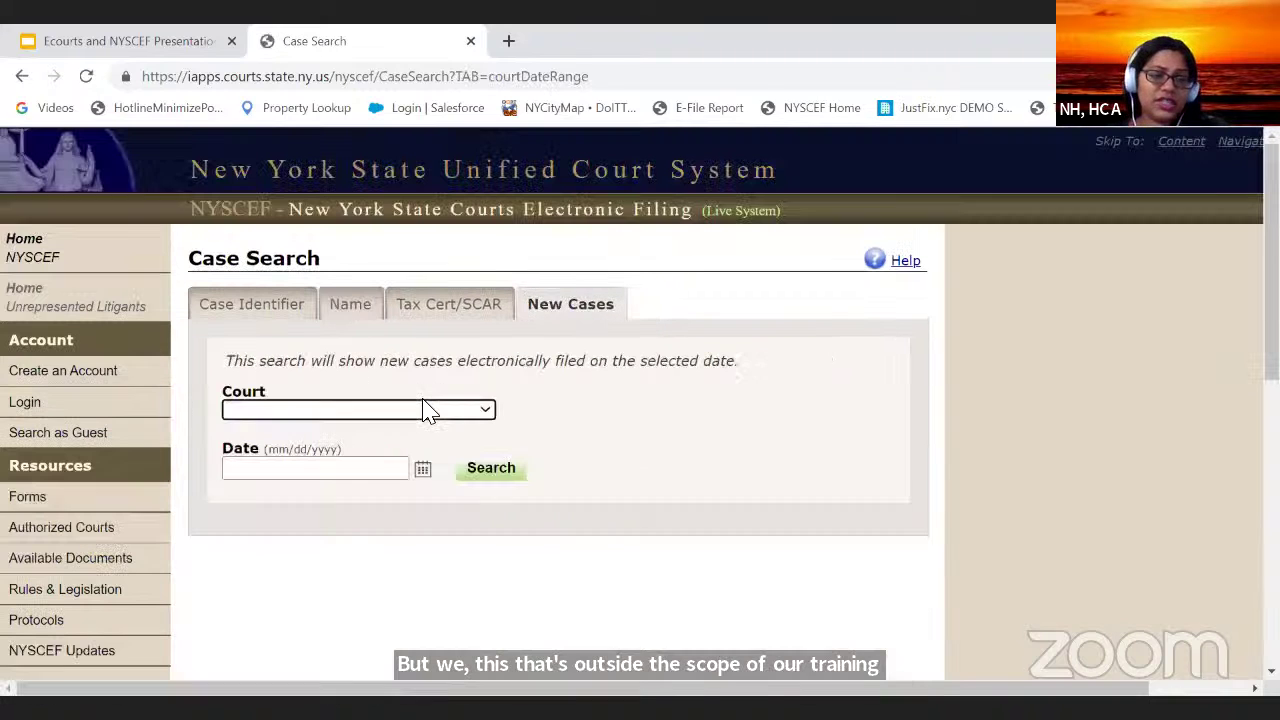
left_click(428, 408)
scroll(330, 240, "down", 8)
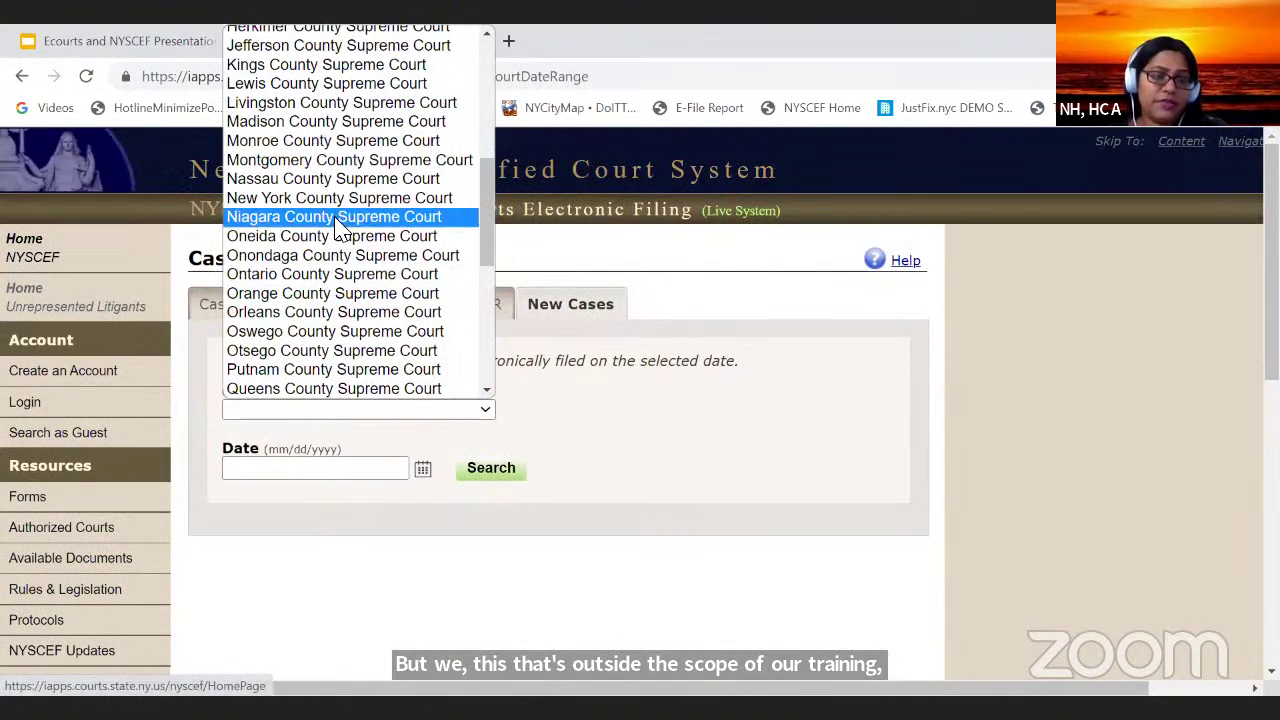
scroll(350, 285, "up", 6)
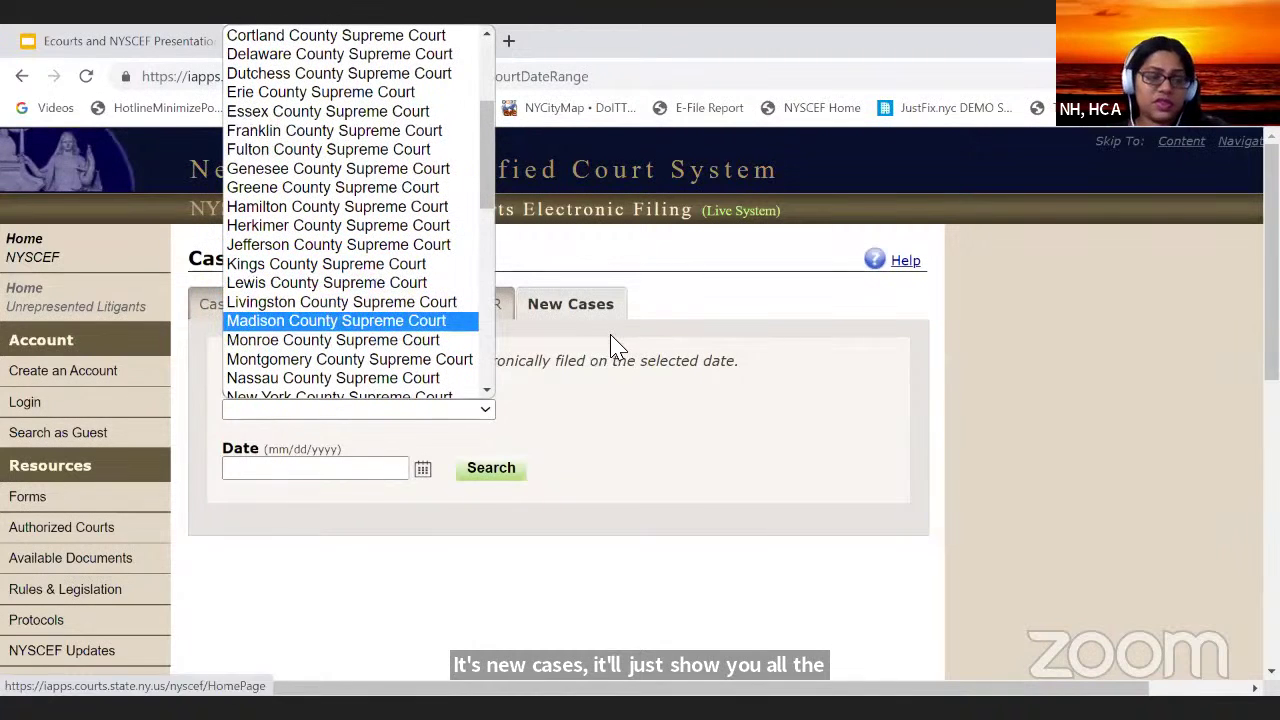
left_click(538, 416)
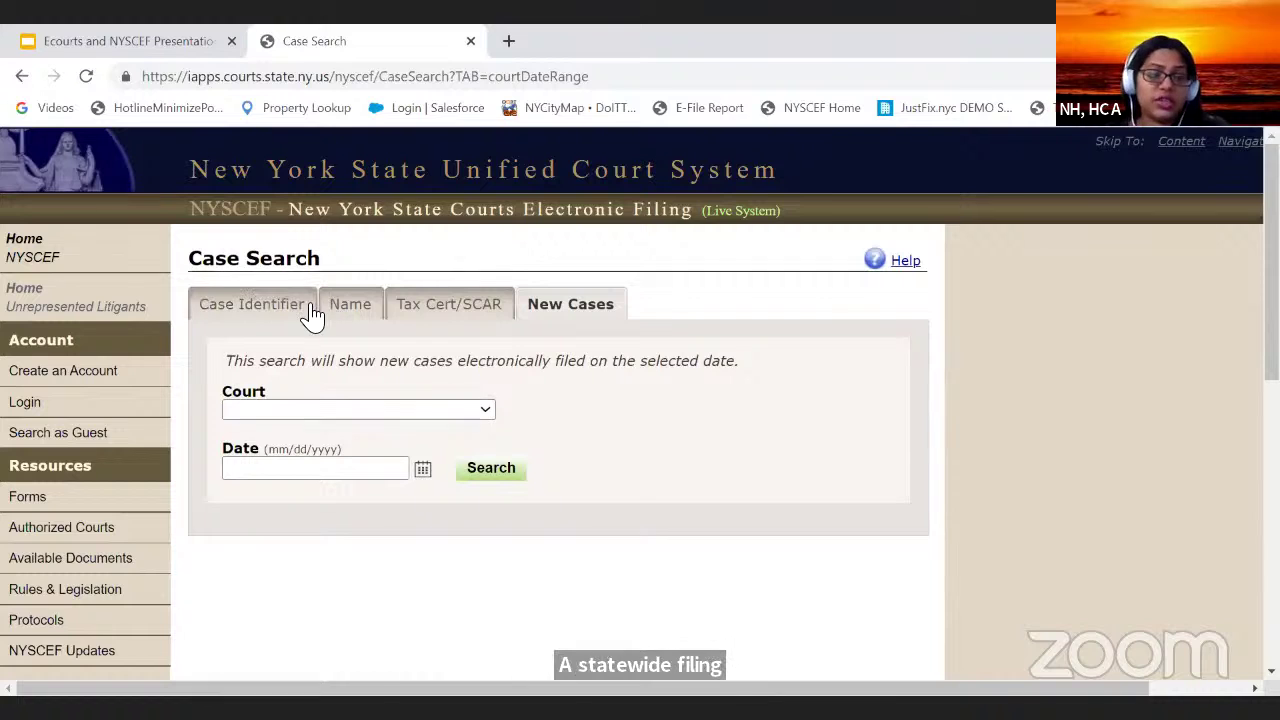
left_click(251, 305)
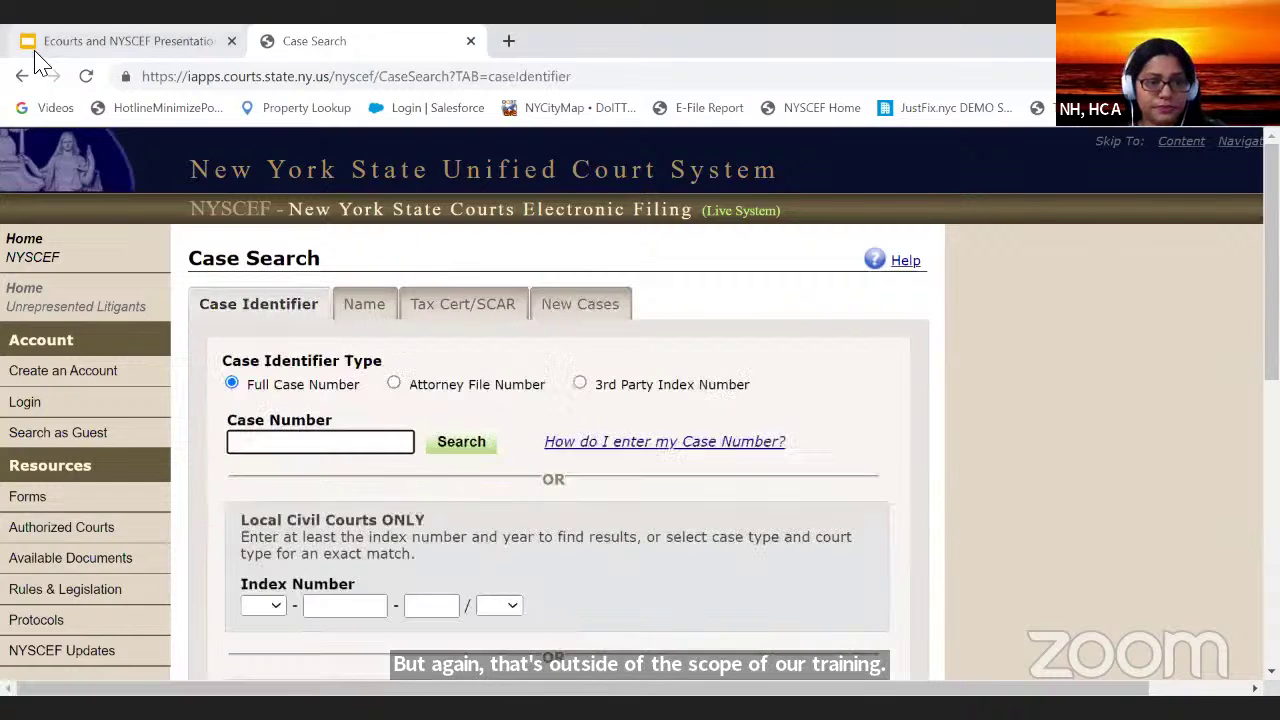
Step: Back in Google Slides, restart the slideshow from the Name Search slide and advance one slide
left_click(78, 40)
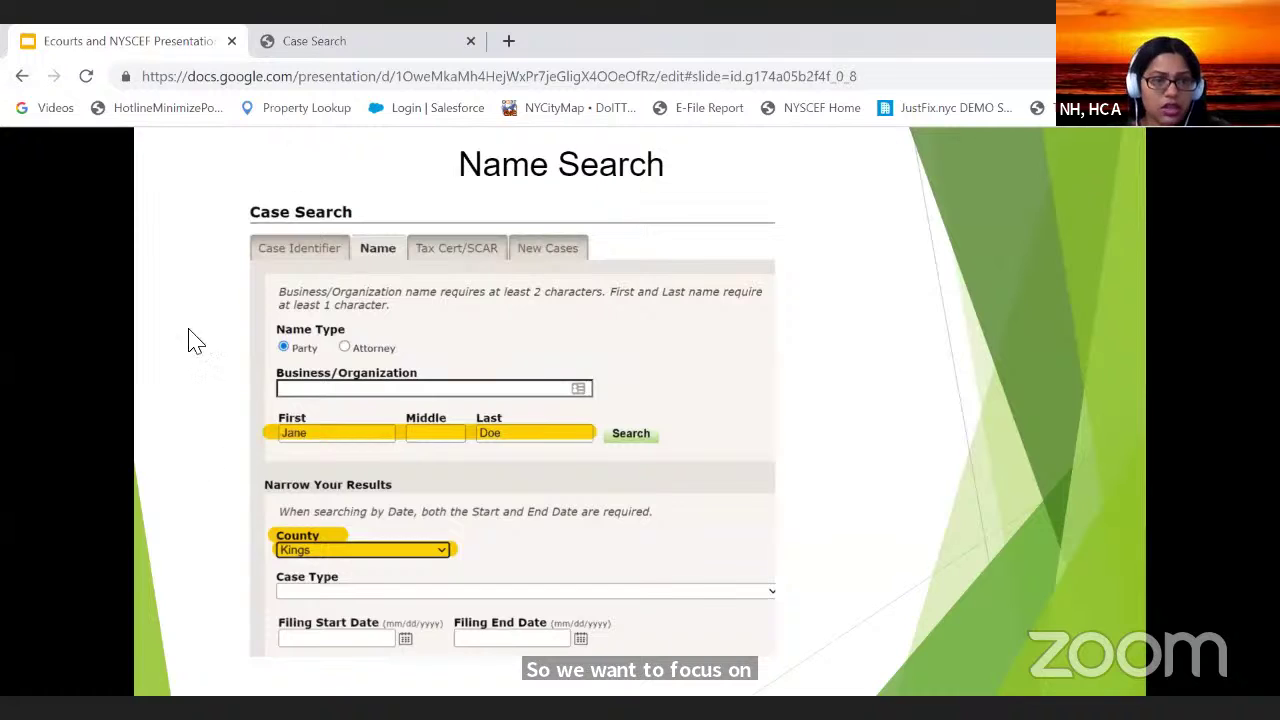
key("Escape")
key("alt+v")
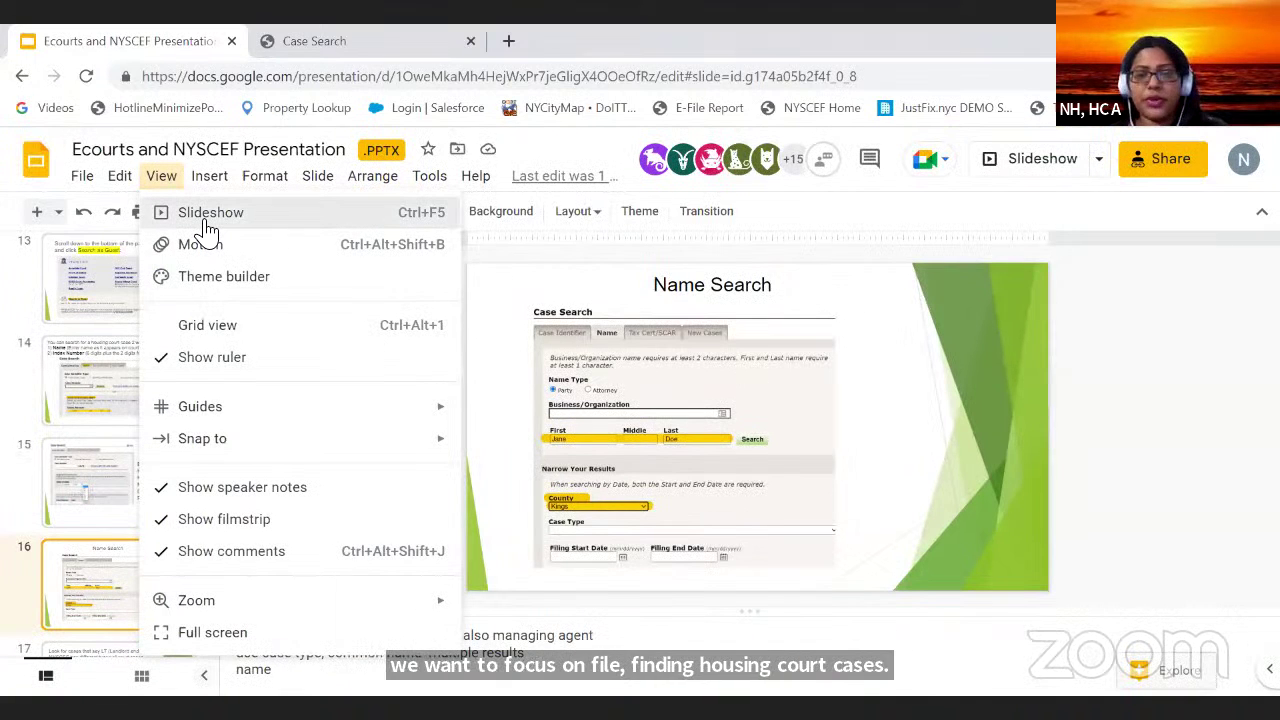
key("ctrl+F5")
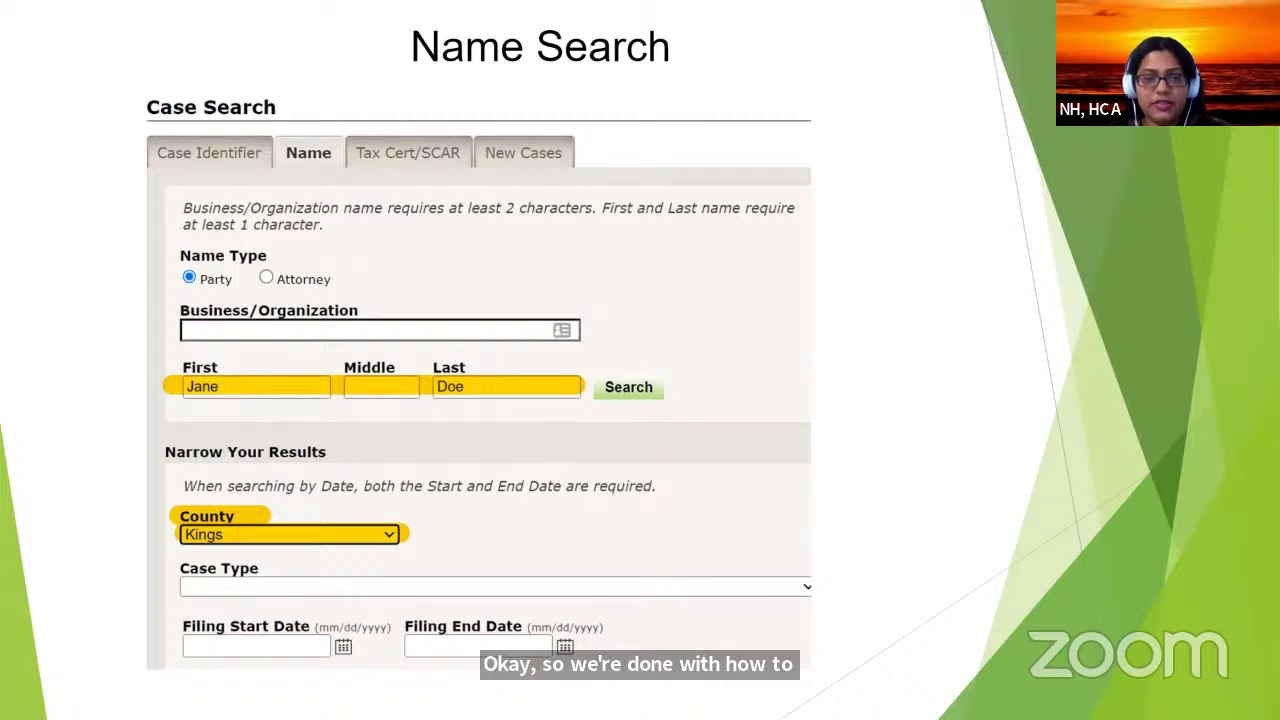
key("Right")
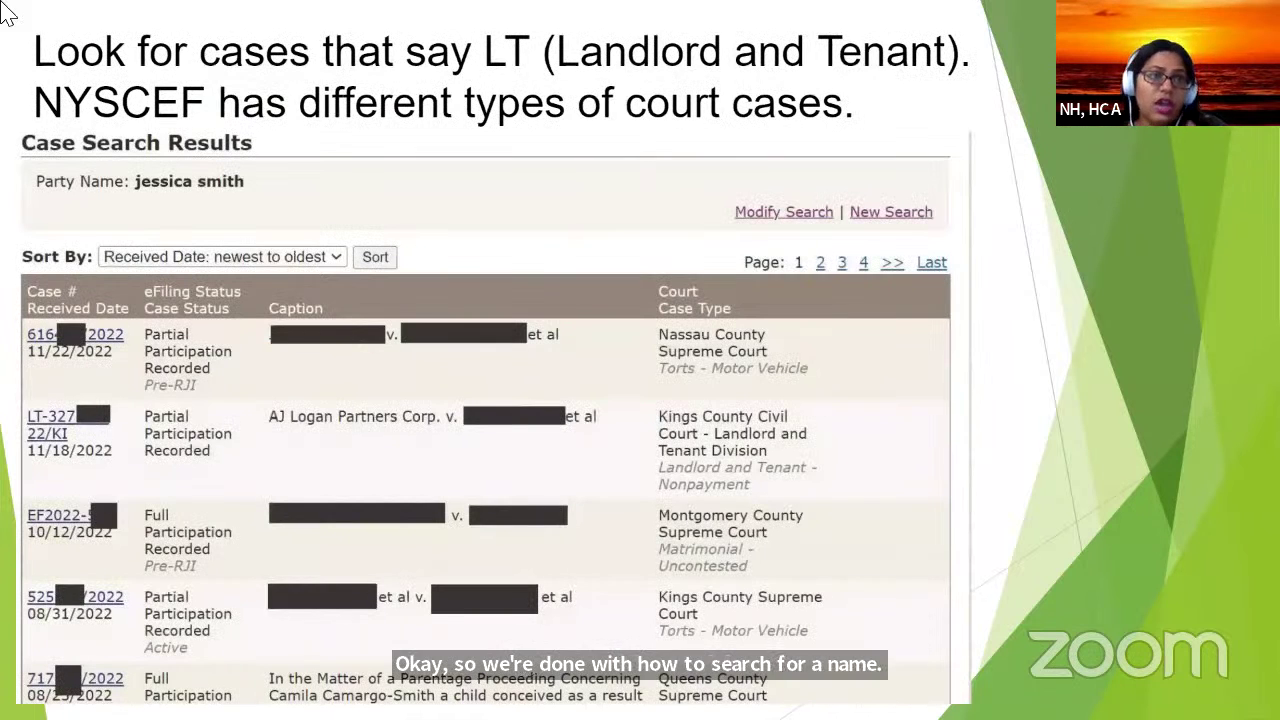
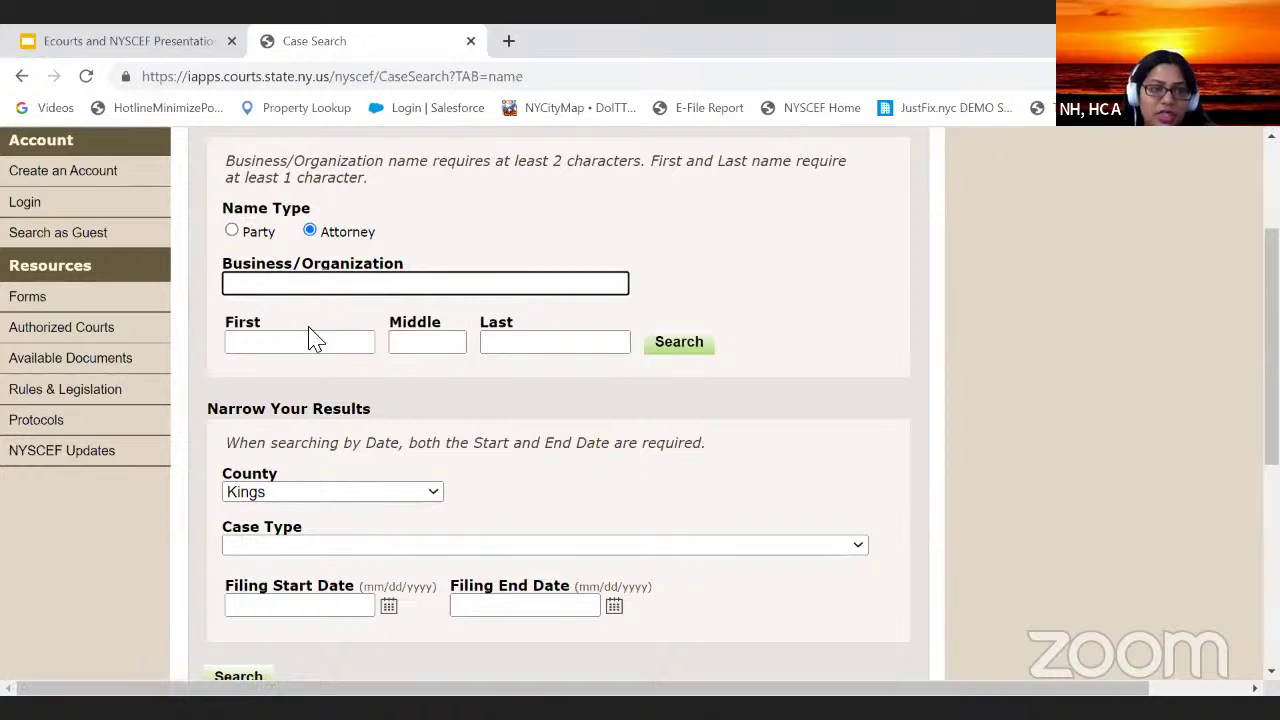
Step: Clear the partly entered first name from the attorney First field
left_click_drag(308, 370, 348, 351)
Step: Enter the attorney's first and last name in the name fields
left_click(348, 350)
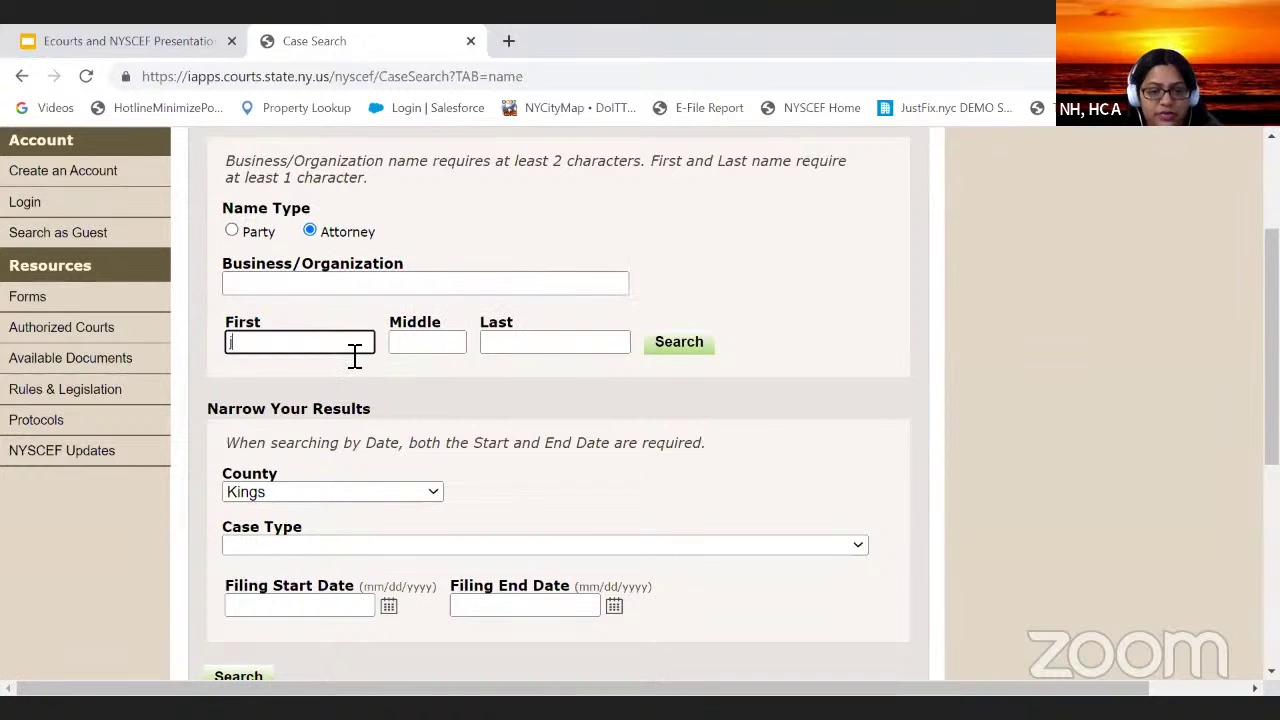
type("jessica")
left_click(549, 341)
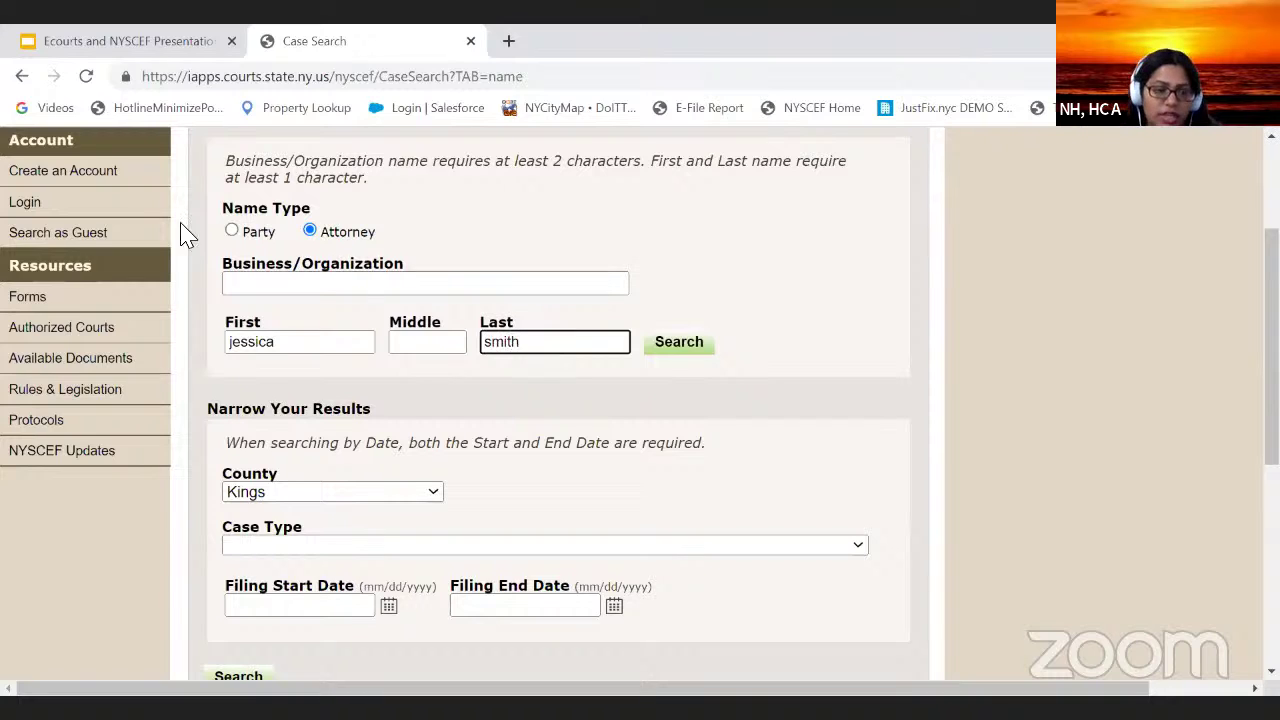
left_click(520, 465)
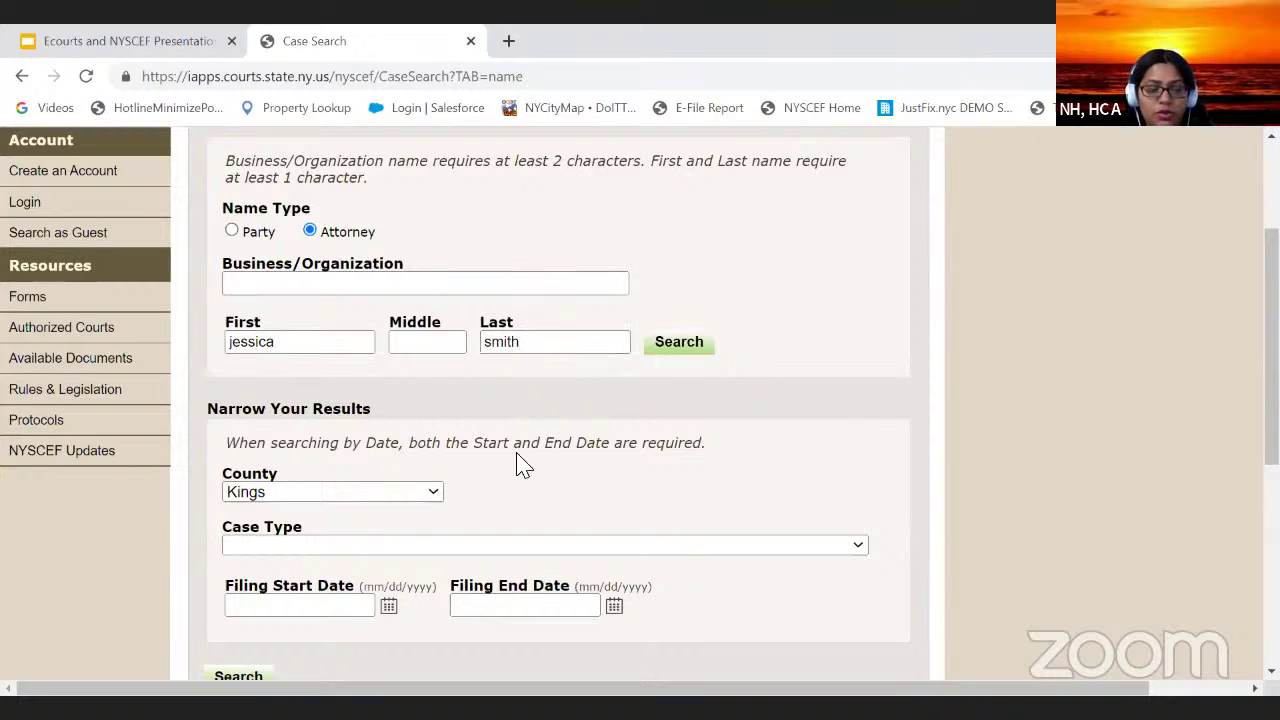
left_click(549, 342)
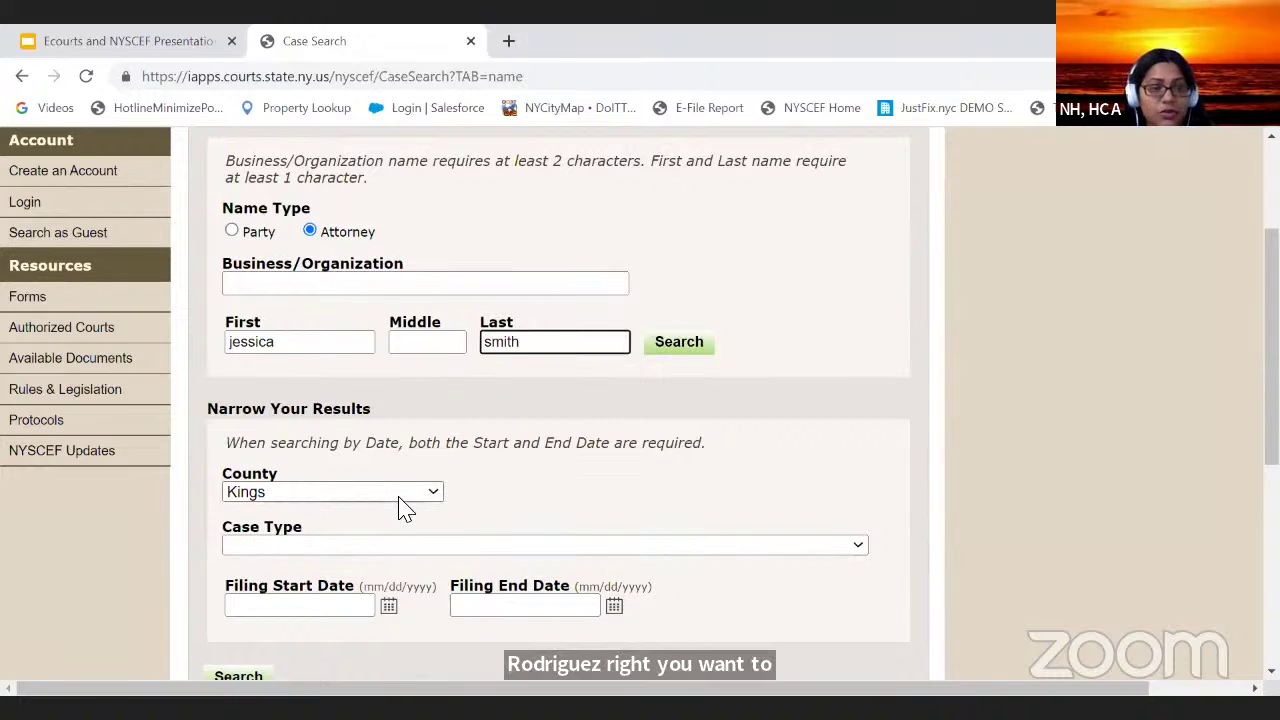
left_click(485, 495)
scroll(265, 412, "down", 1)
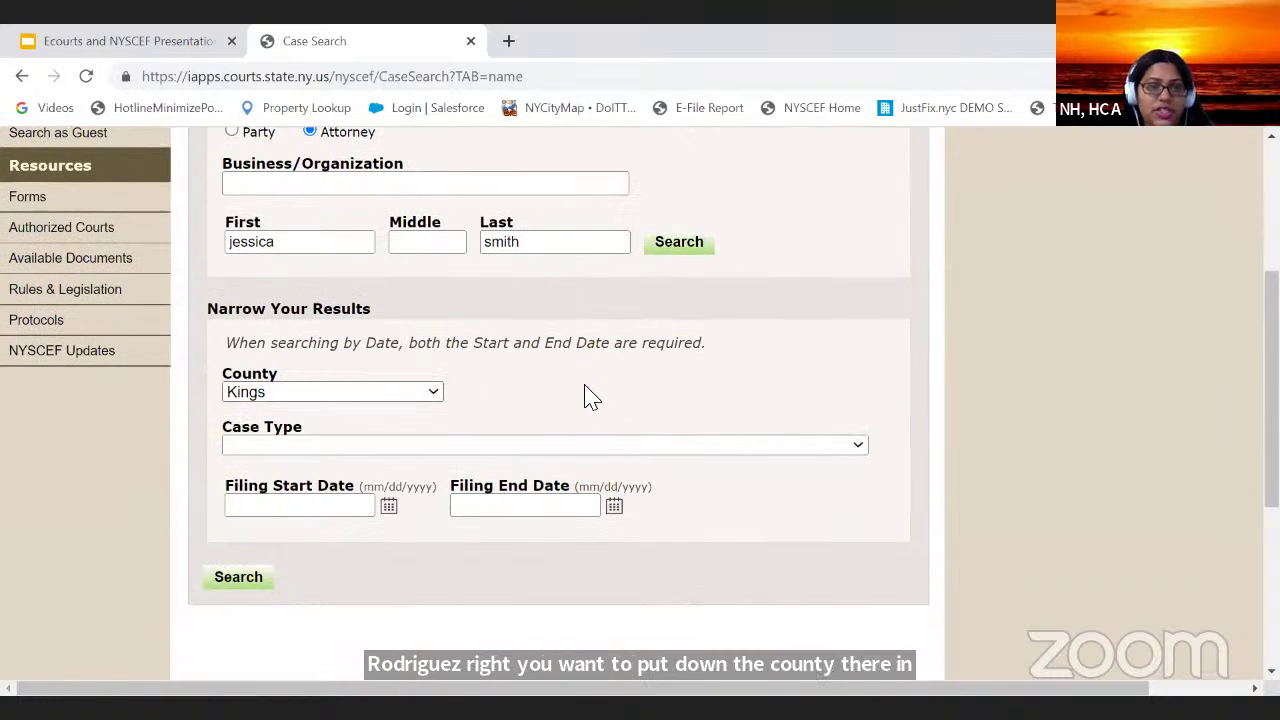
Step: Run the Kings County attorney search, review the foreclosure results, then start a blank search
left_click(243, 575)
scroll(320, 278, "up", 1)
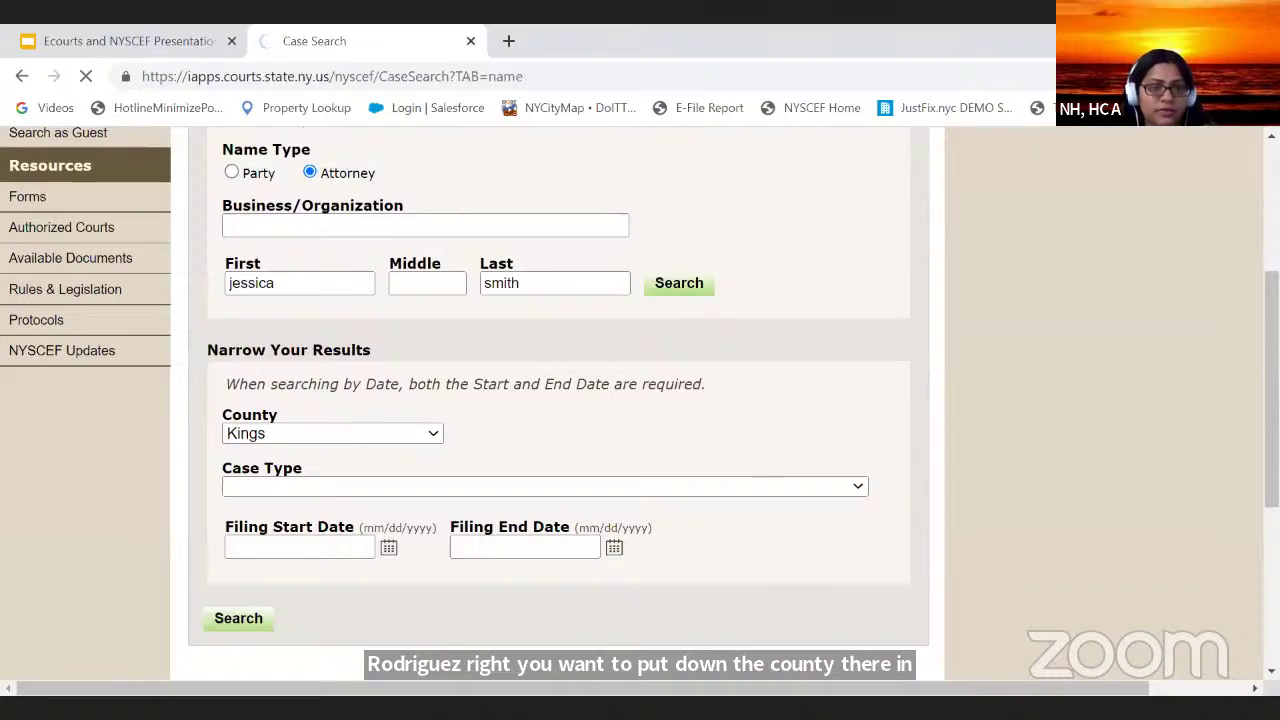
scroll(712, 358, "down", 10)
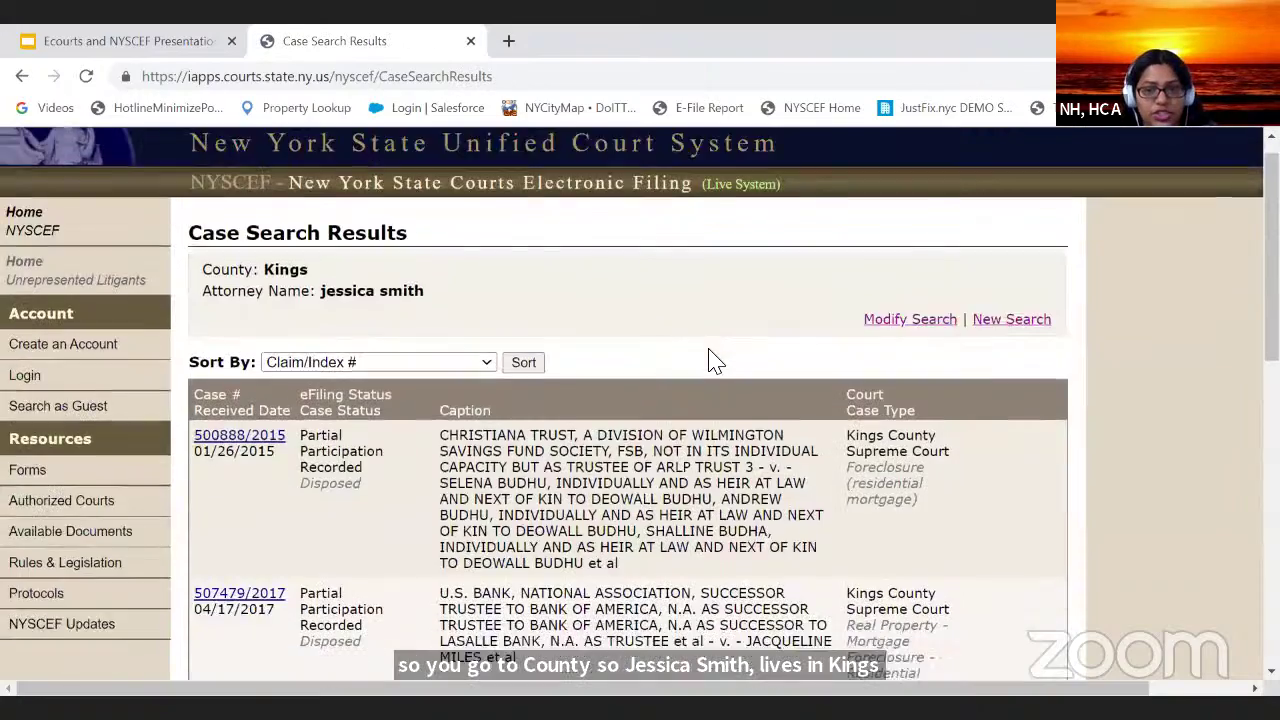
scroll(705, 362, "up", 10)
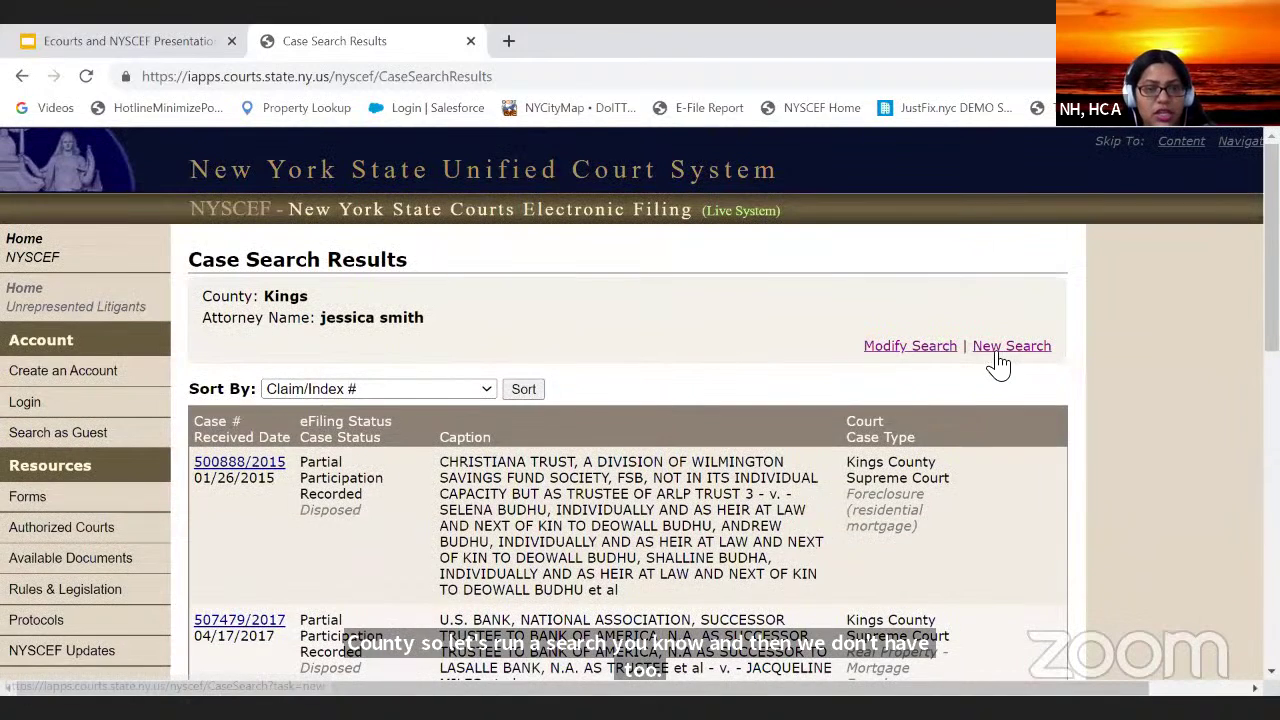
left_click(1000, 347)
scroll(414, 531, "down", 3)
scroll(415, 480, "up", 2)
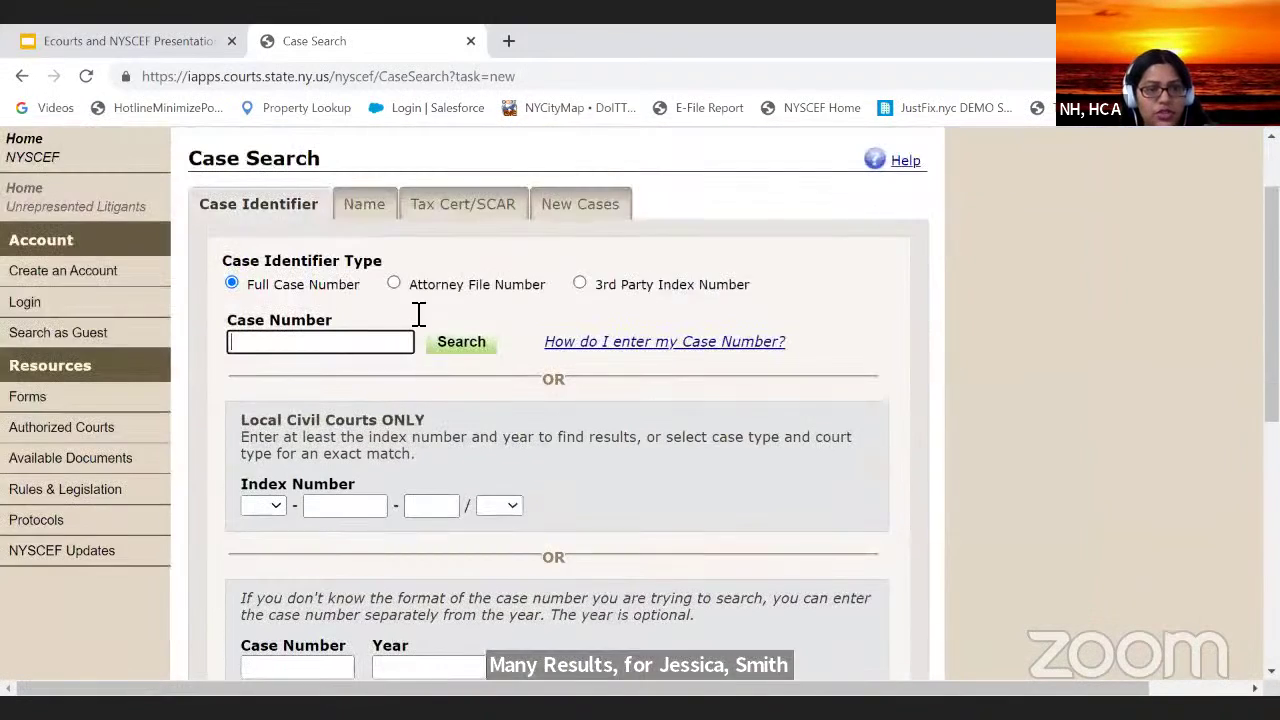
Step: Set up a Party name search with County corrected from Lewis to Kings, and run it
left_click(366, 208)
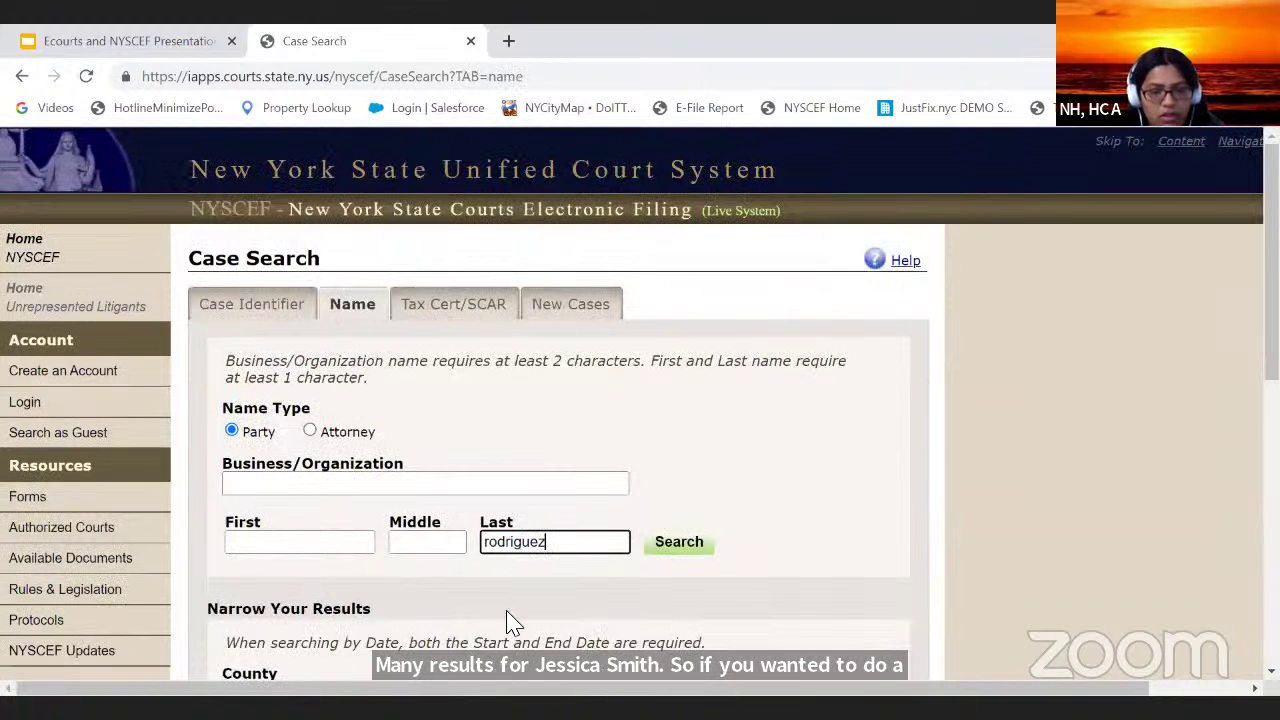
left_click(298, 542)
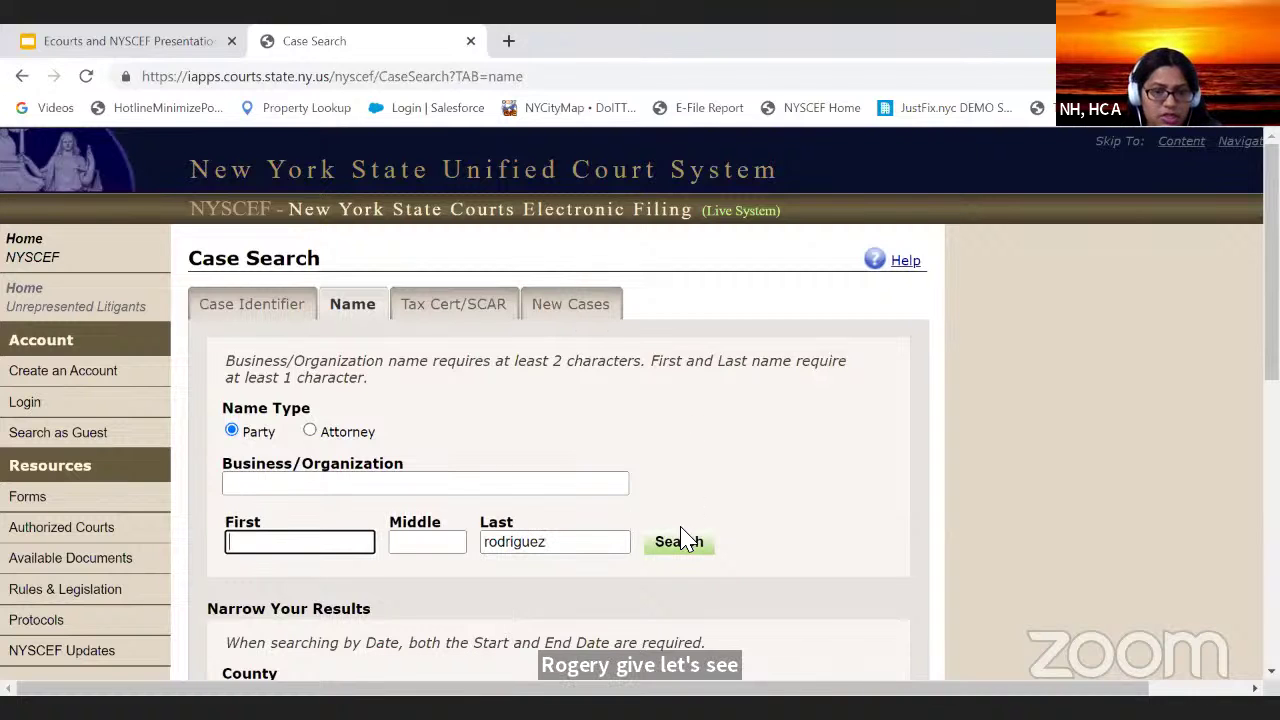
scroll(657, 491, "down", 2)
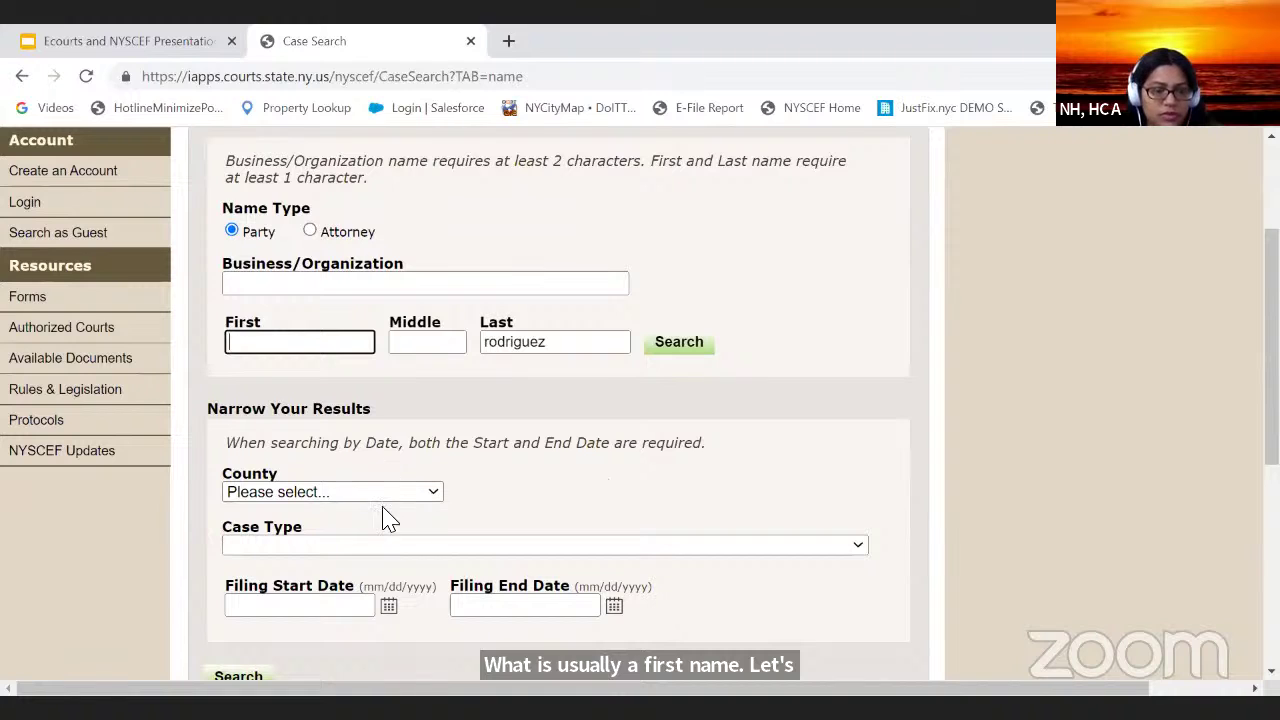
left_click(397, 494)
key("k")
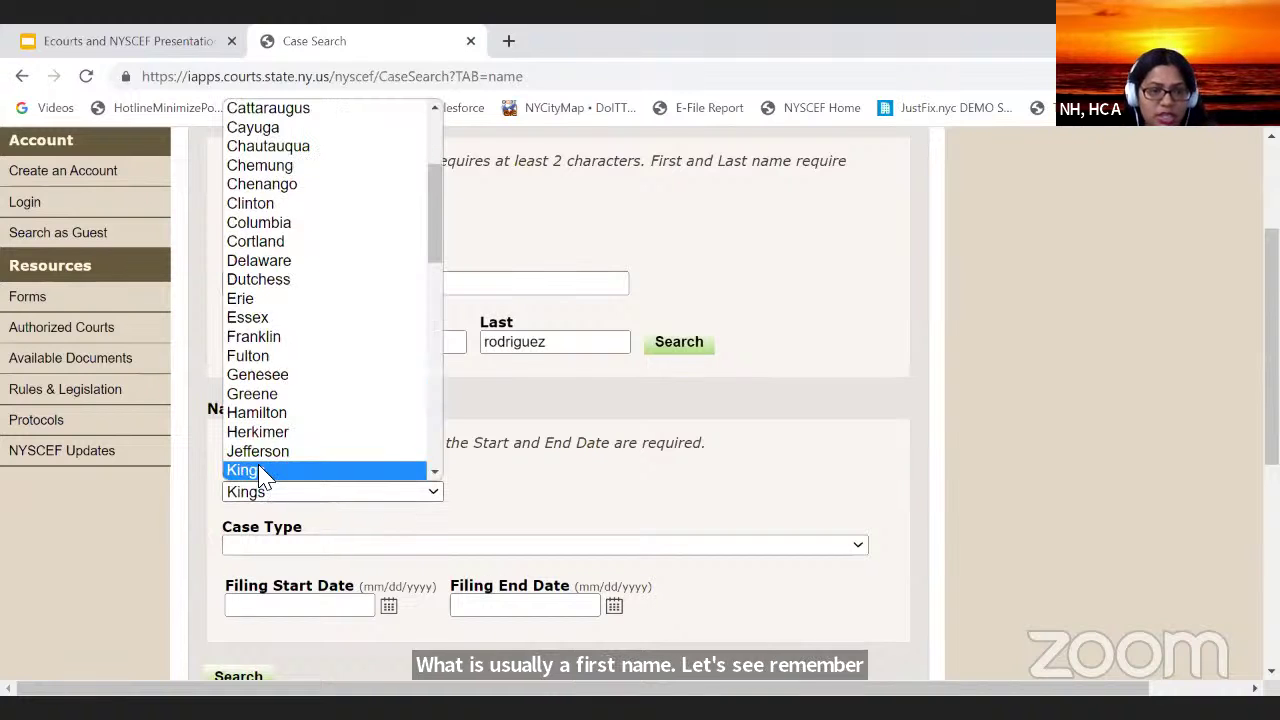
scroll(262, 472, "down", 1)
left_click(283, 434)
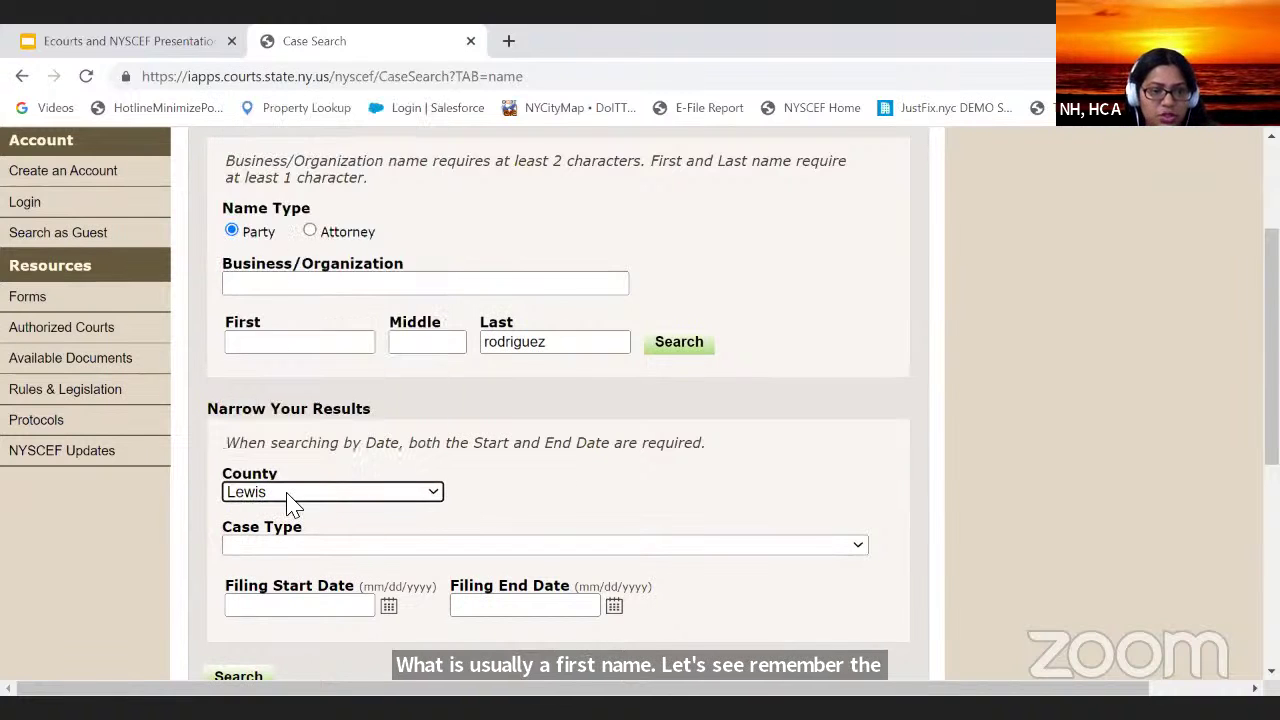
left_click(266, 490)
left_click(266, 452)
scroll(267, 521, "down", 2)
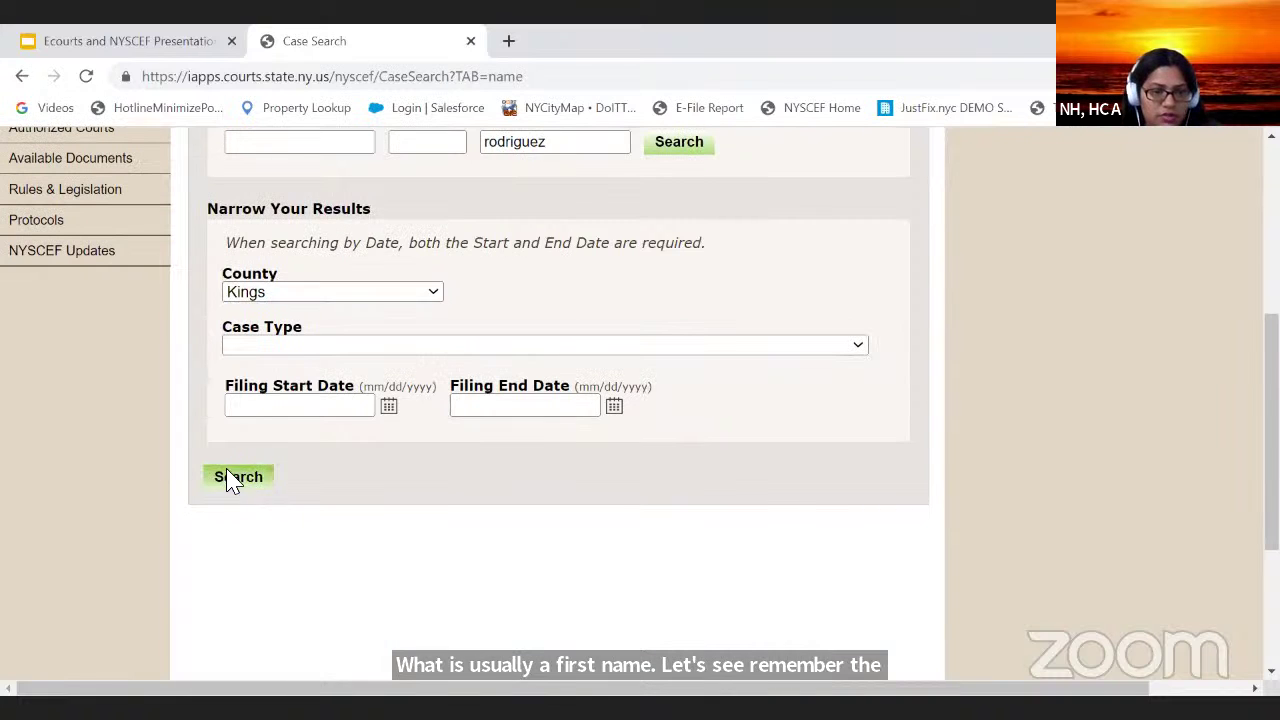
left_click(231, 475)
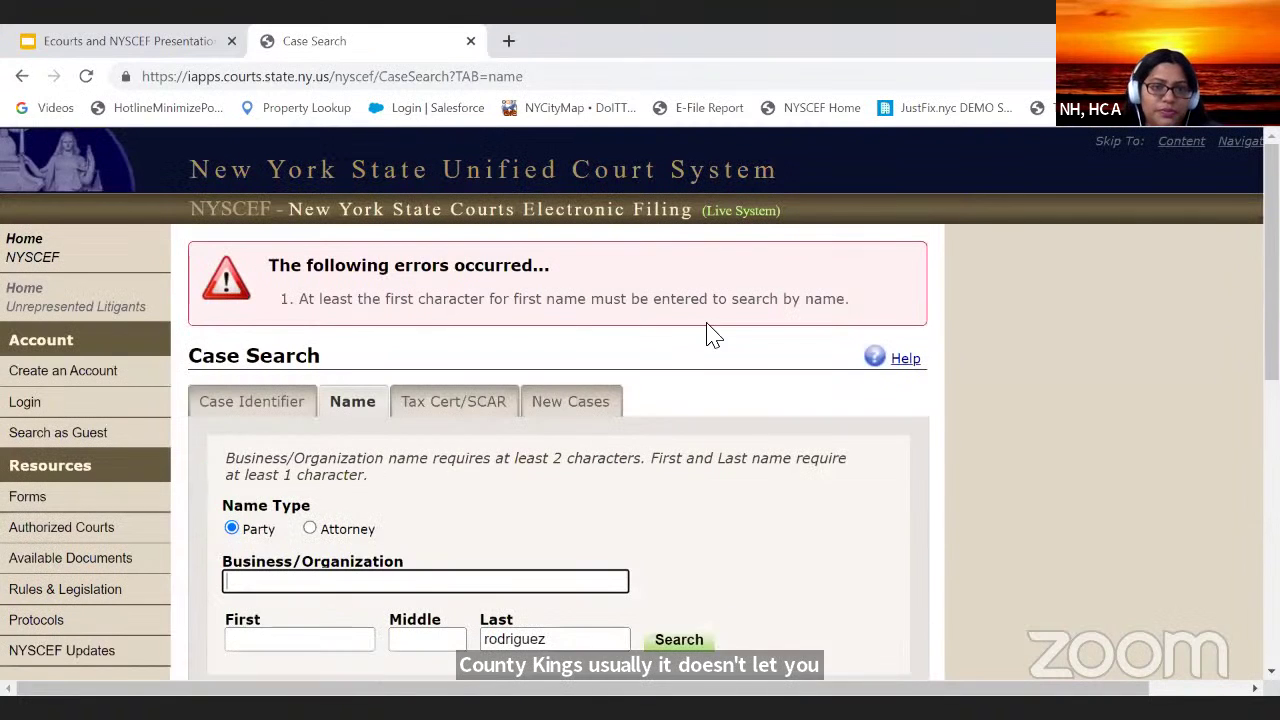
Step: Cut the surname from the Last name field, paste it into First, and search again
scroll(568, 438, "down", 2)
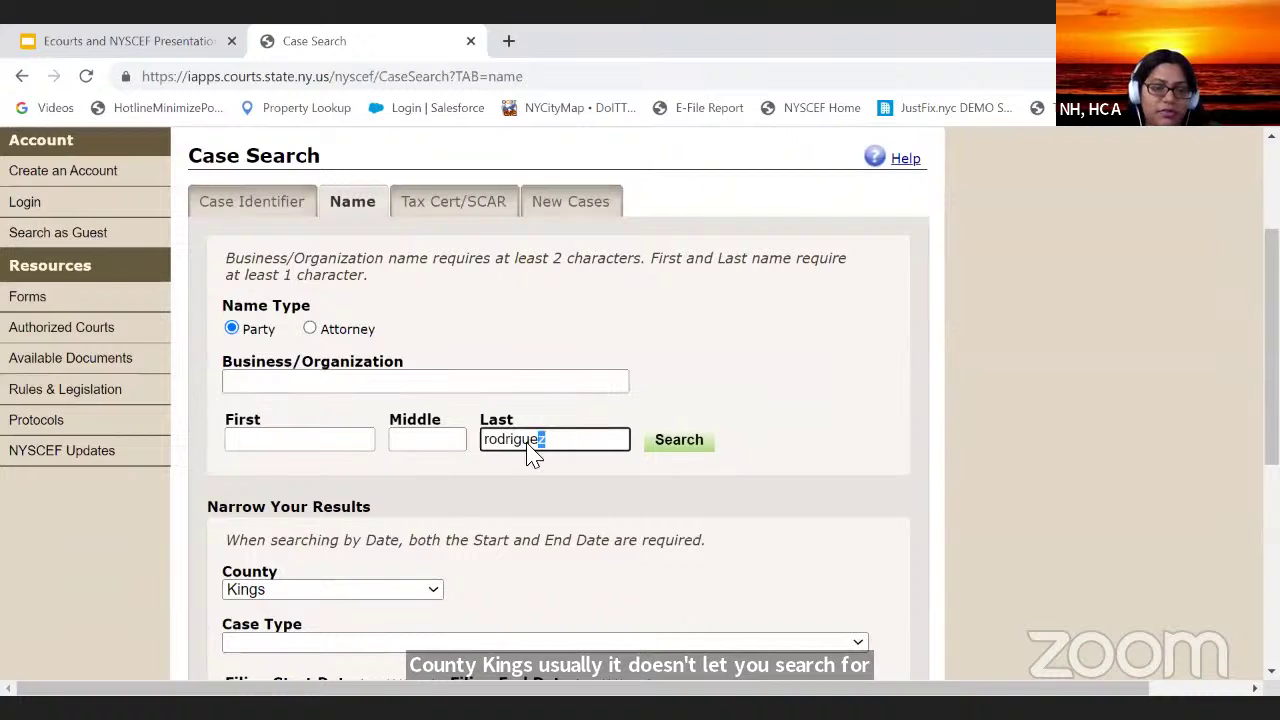
double_click(529, 443)
right_click(494, 443)
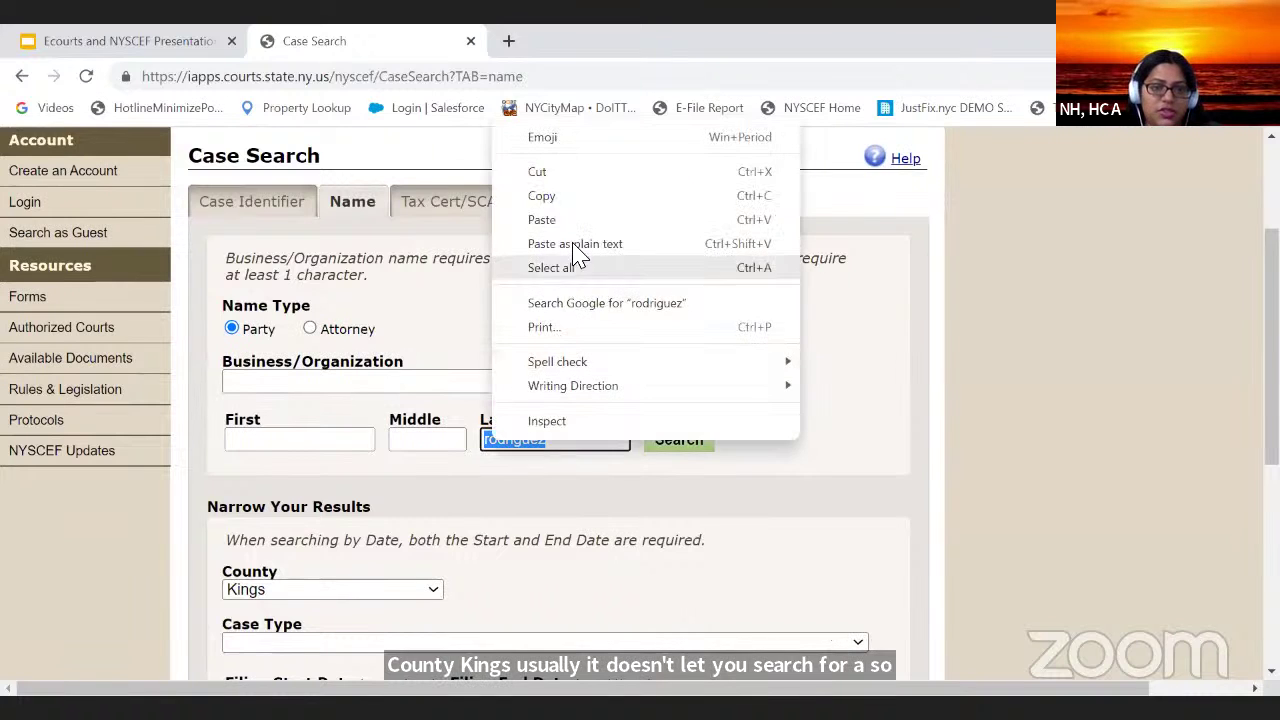
left_click(586, 171)
left_click(321, 441)
right_click(321, 441)
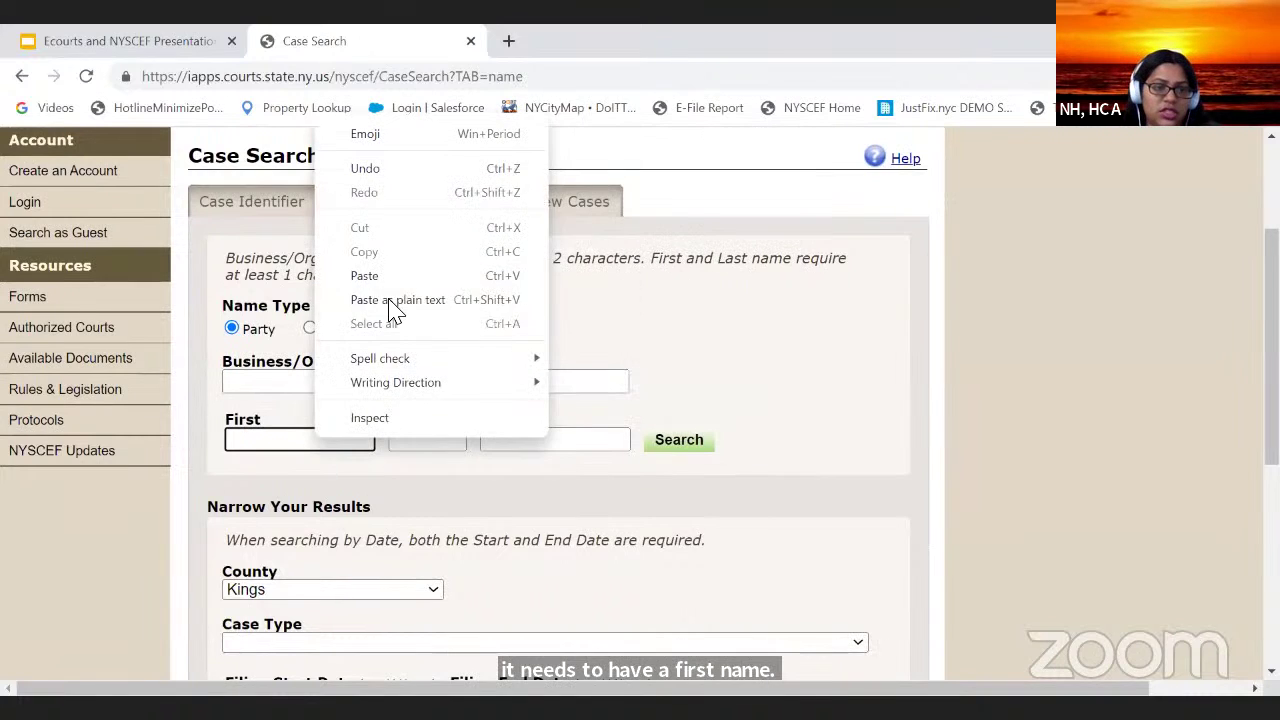
left_click(391, 277)
scroll(357, 500, "down", 4)
left_click(262, 378)
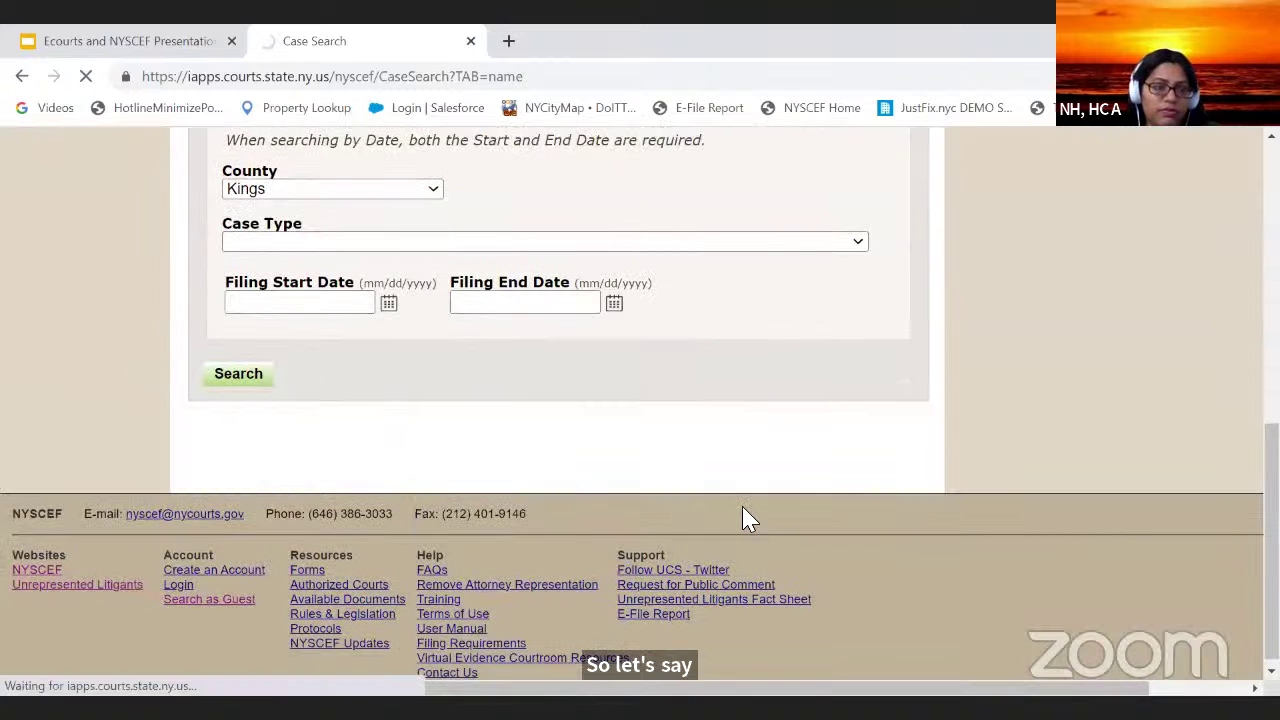
scroll(640, 420, "down", 10)
Step: Scroll the results and select the Landlord and Tenant nonpayment case
scroll(640, 420, "down", 2)
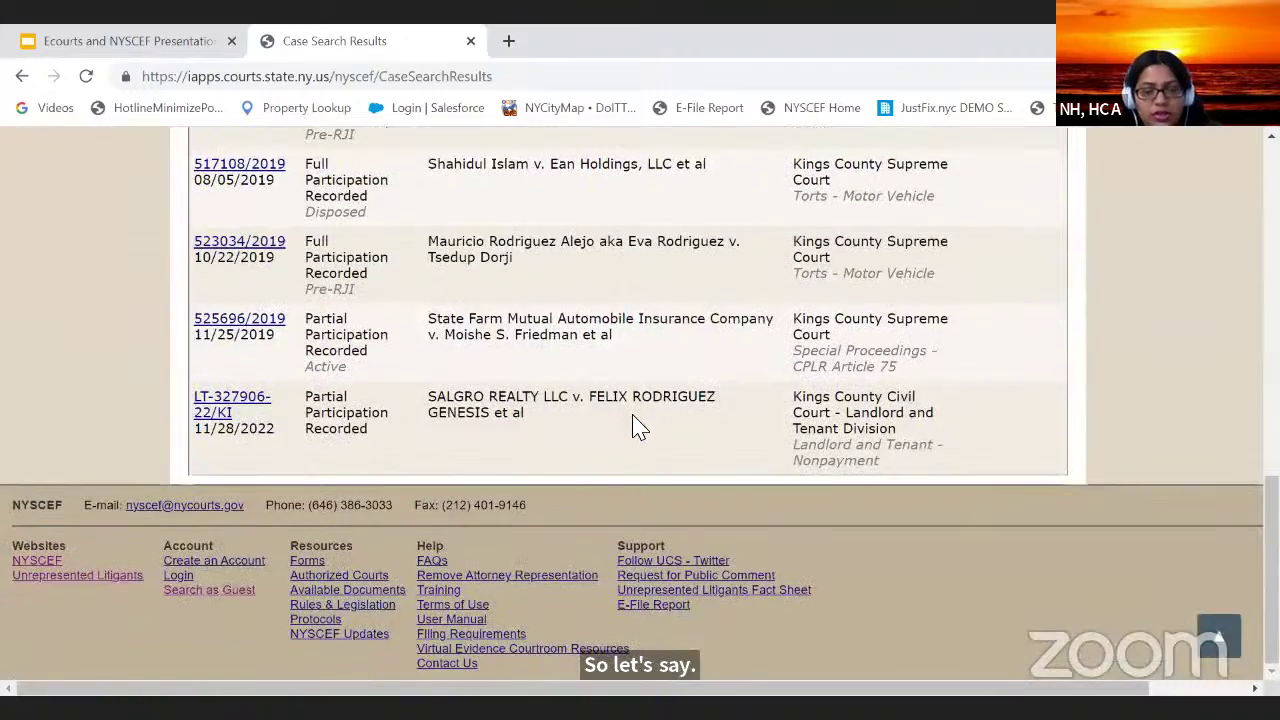
scroll(275, 412, "up", 12)
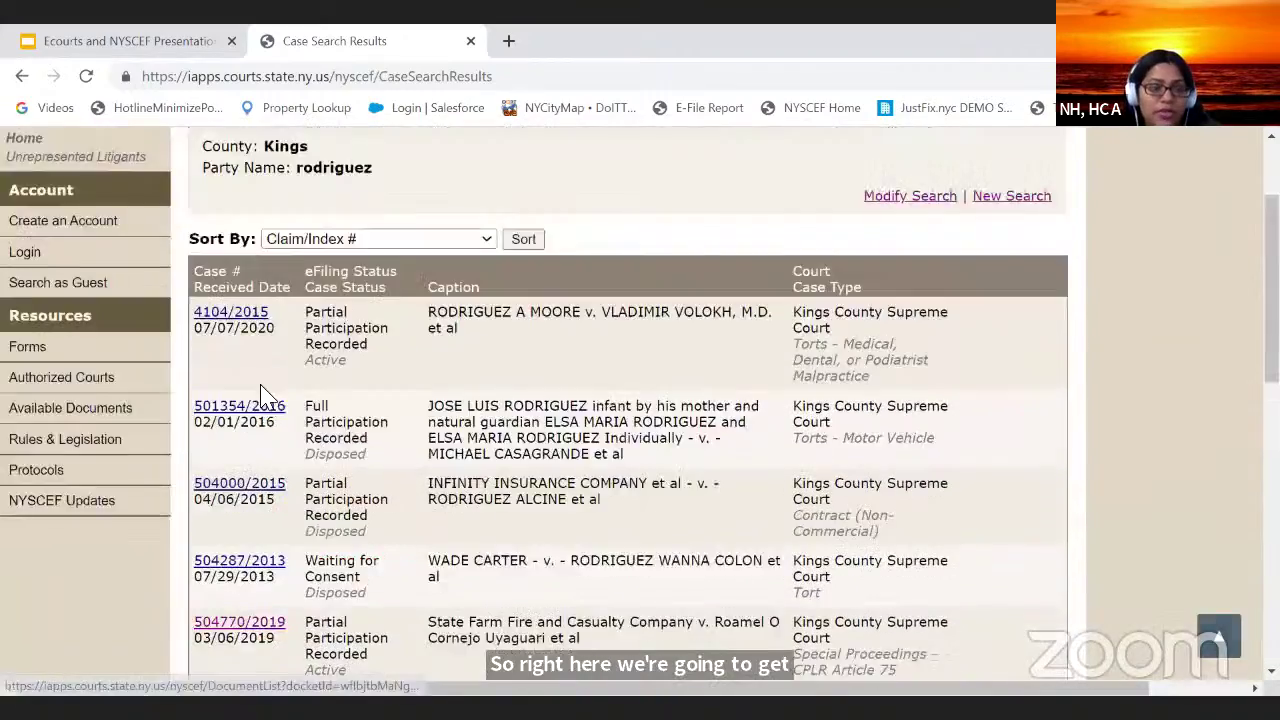
scroll(313, 413, "down", 10)
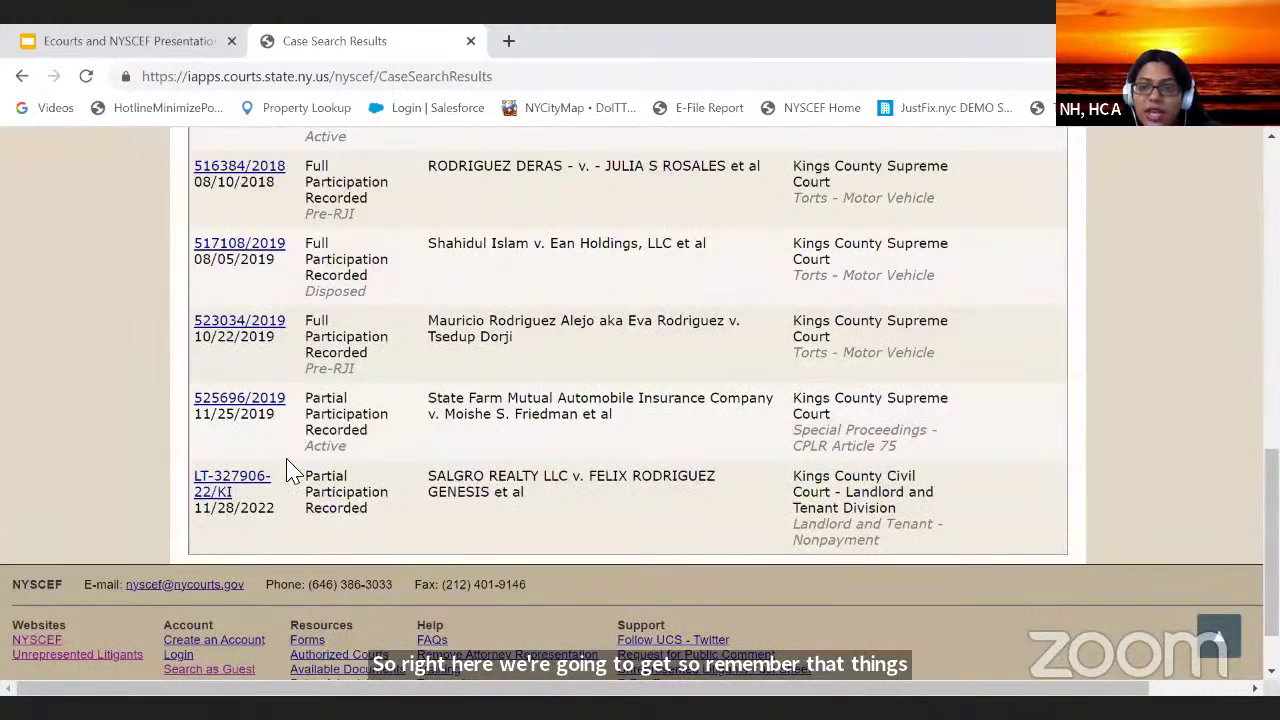
left_click(217, 486)
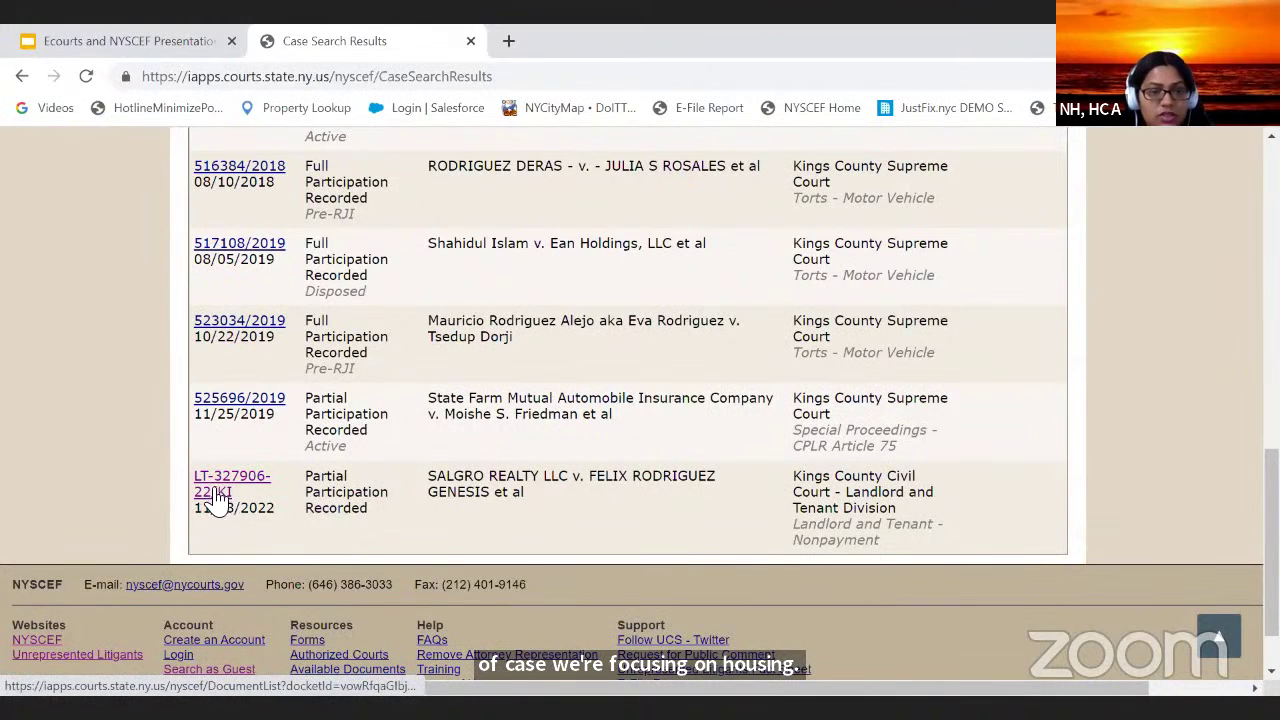
scroll(243, 476, "up", 9)
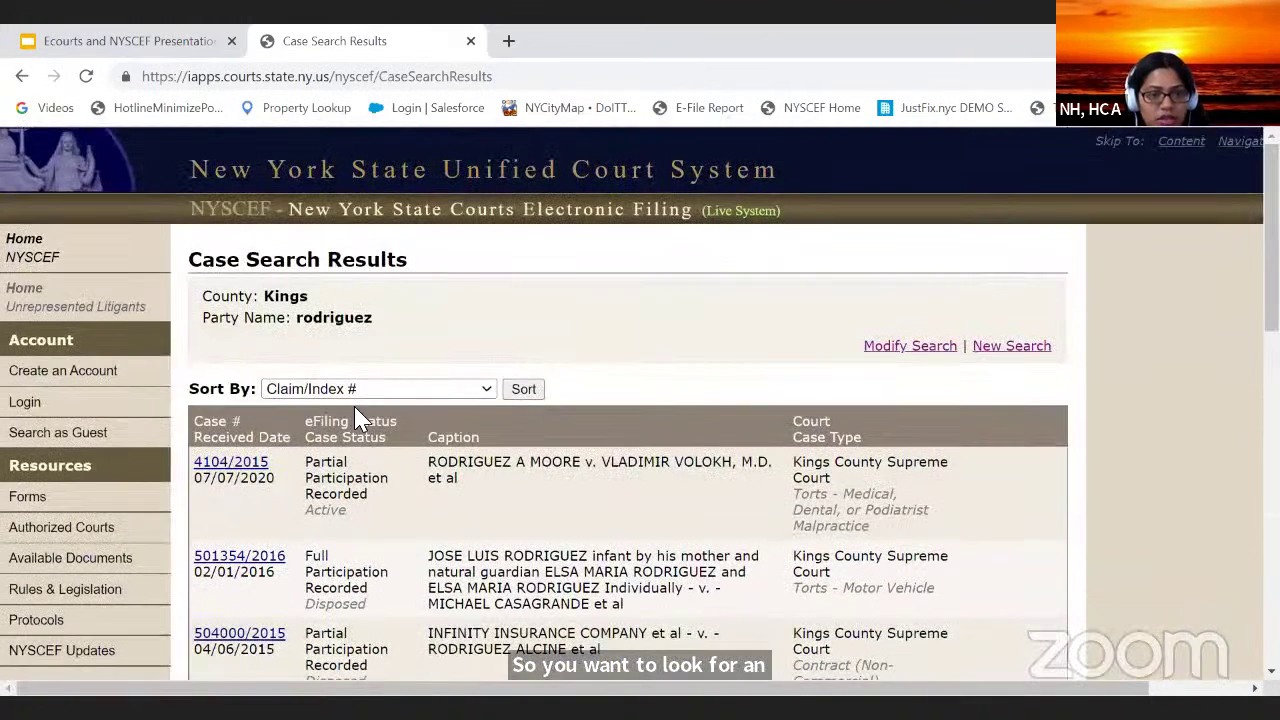
Step: Sort the results by Court and scroll through the re-sorted list
left_click(450, 389)
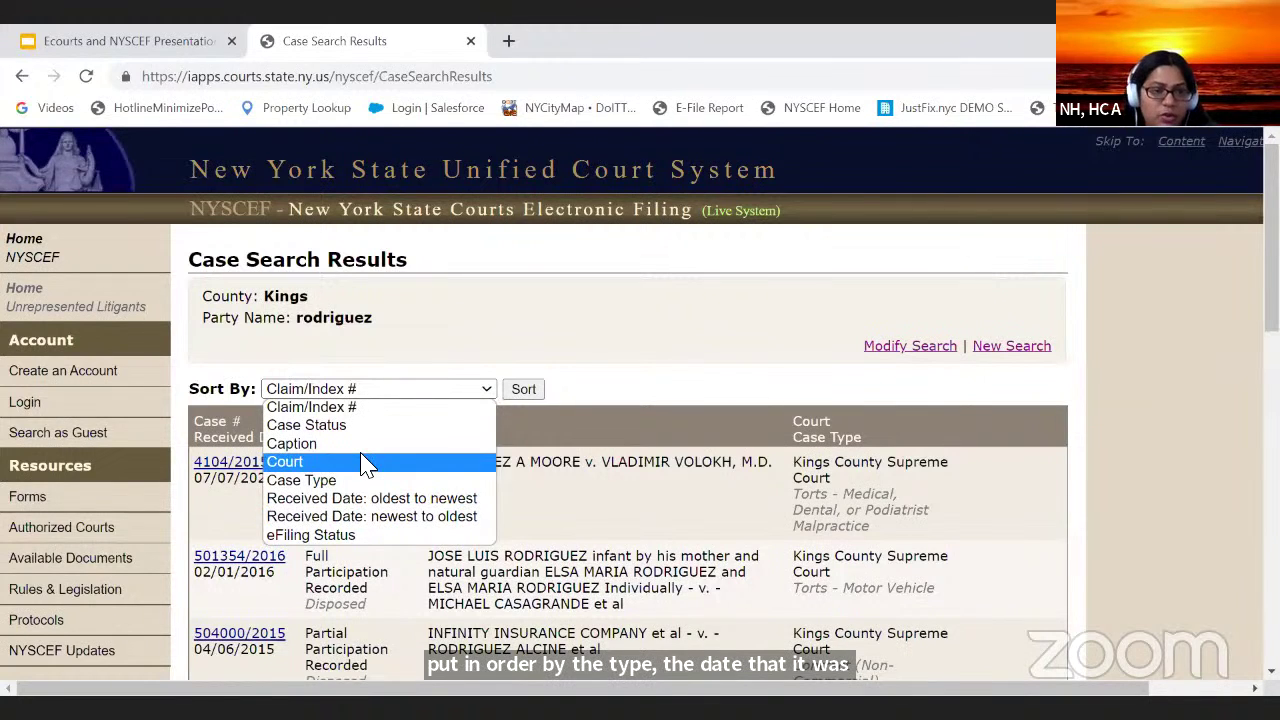
left_click(506, 398)
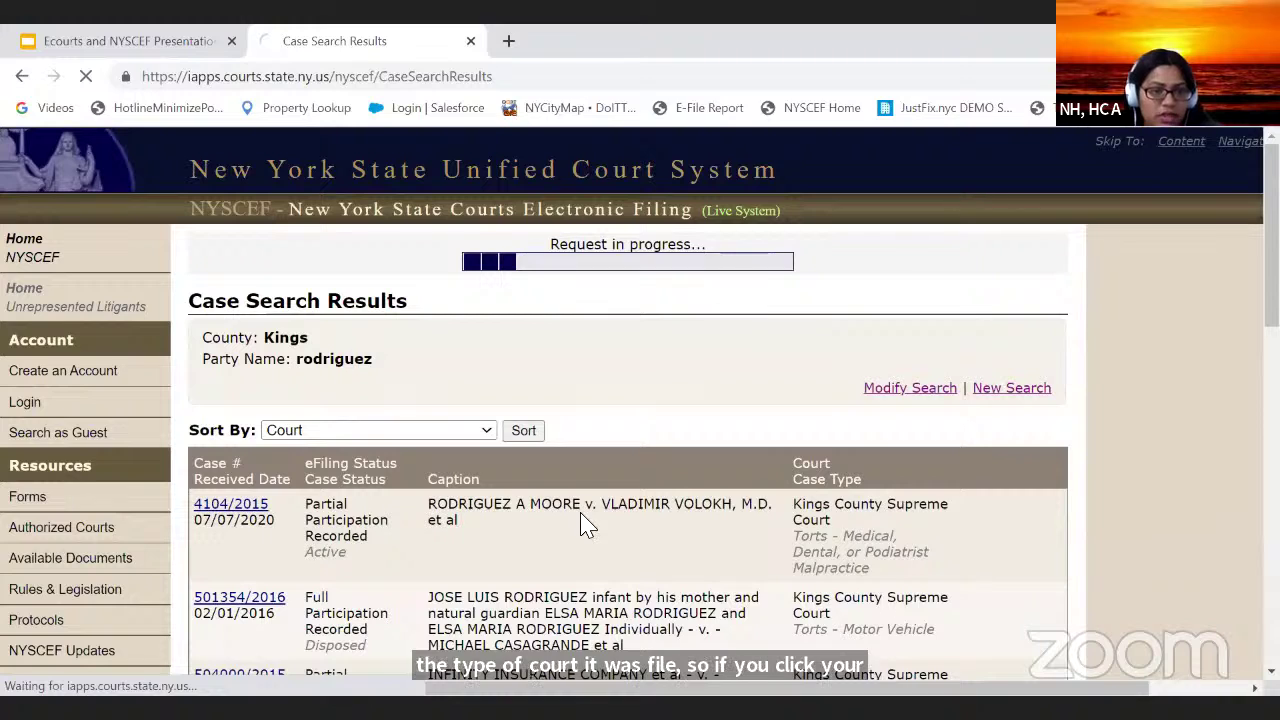
scroll(277, 484, "down", 1)
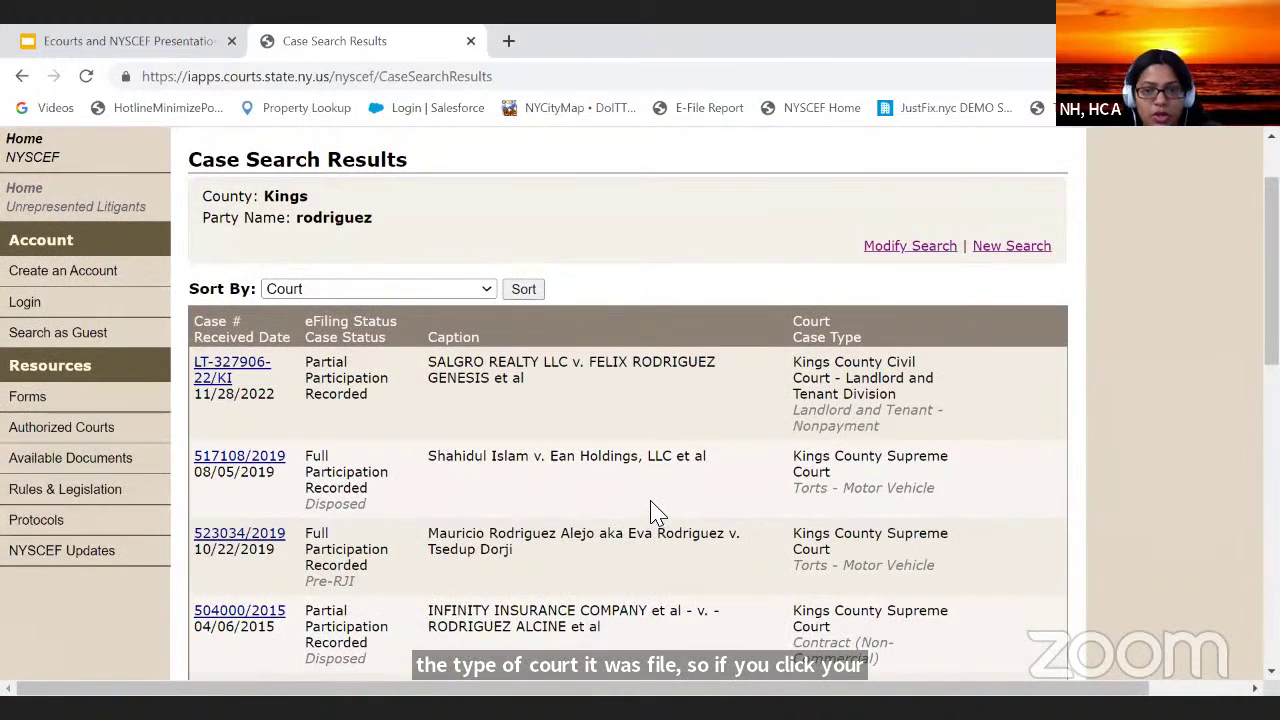
scroll(700, 498, "down", 1)
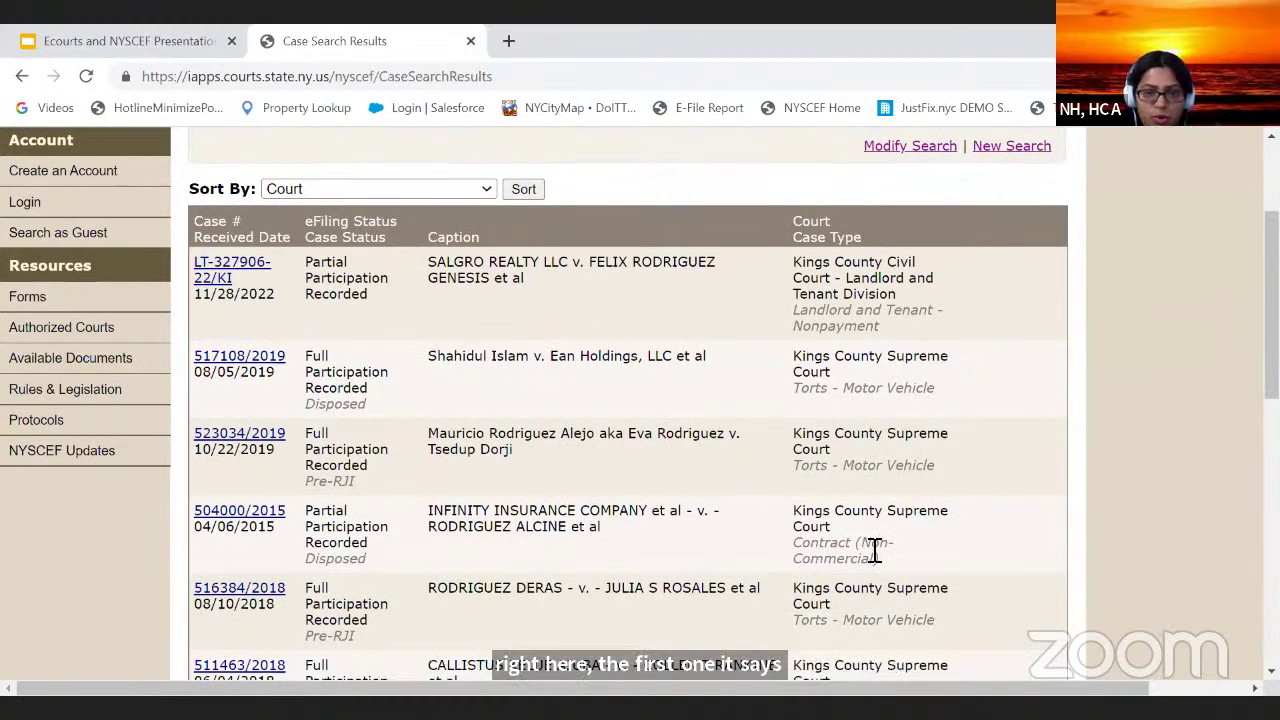
scroll(875, 550, "down", 1)
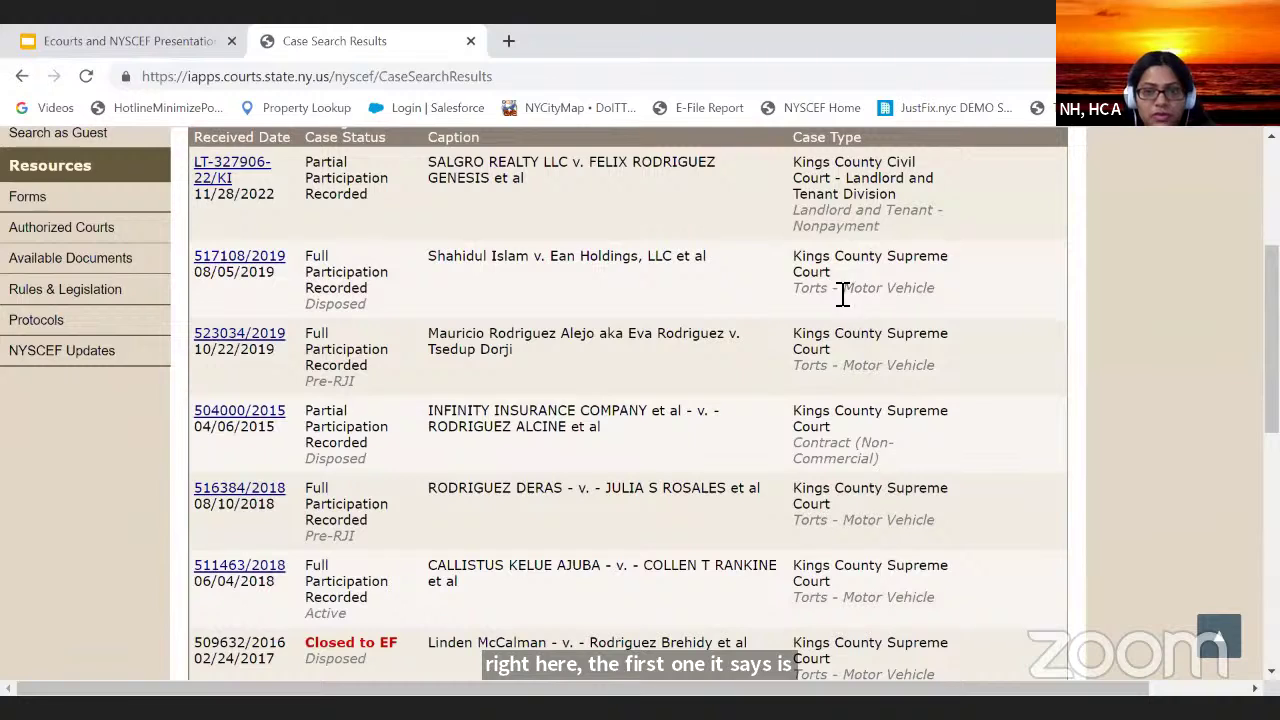
scroll(570, 420, "down", 2)
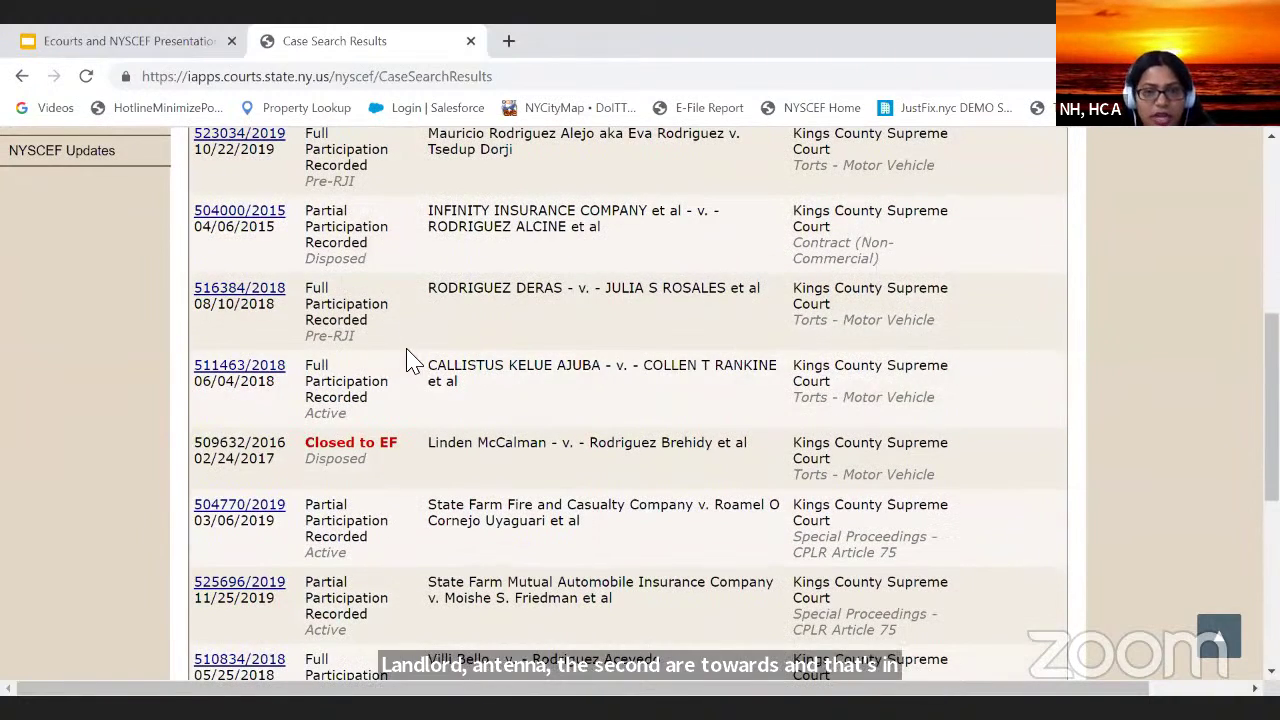
Step: Sort results by Received Date oldest to newest and scroll from the 2013 case to 2022
scroll(409, 357, "up", 5)
left_click(360, 392)
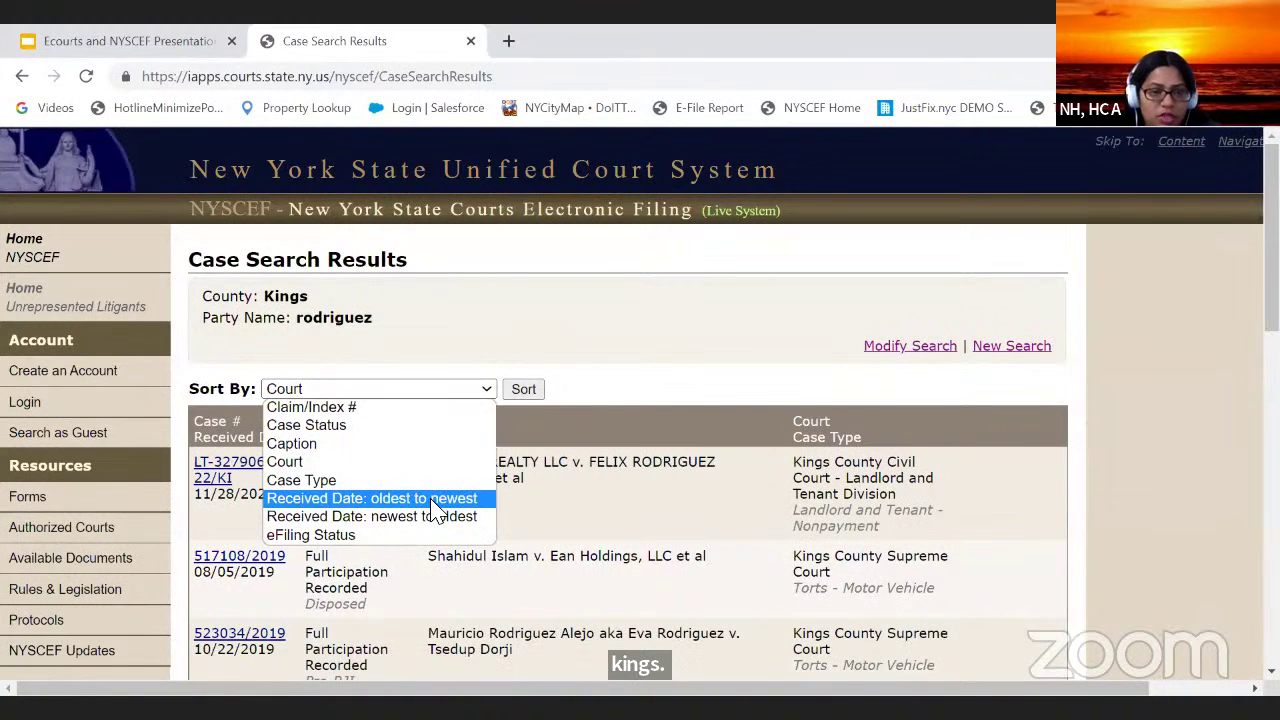
left_click(433, 499)
left_click(523, 390)
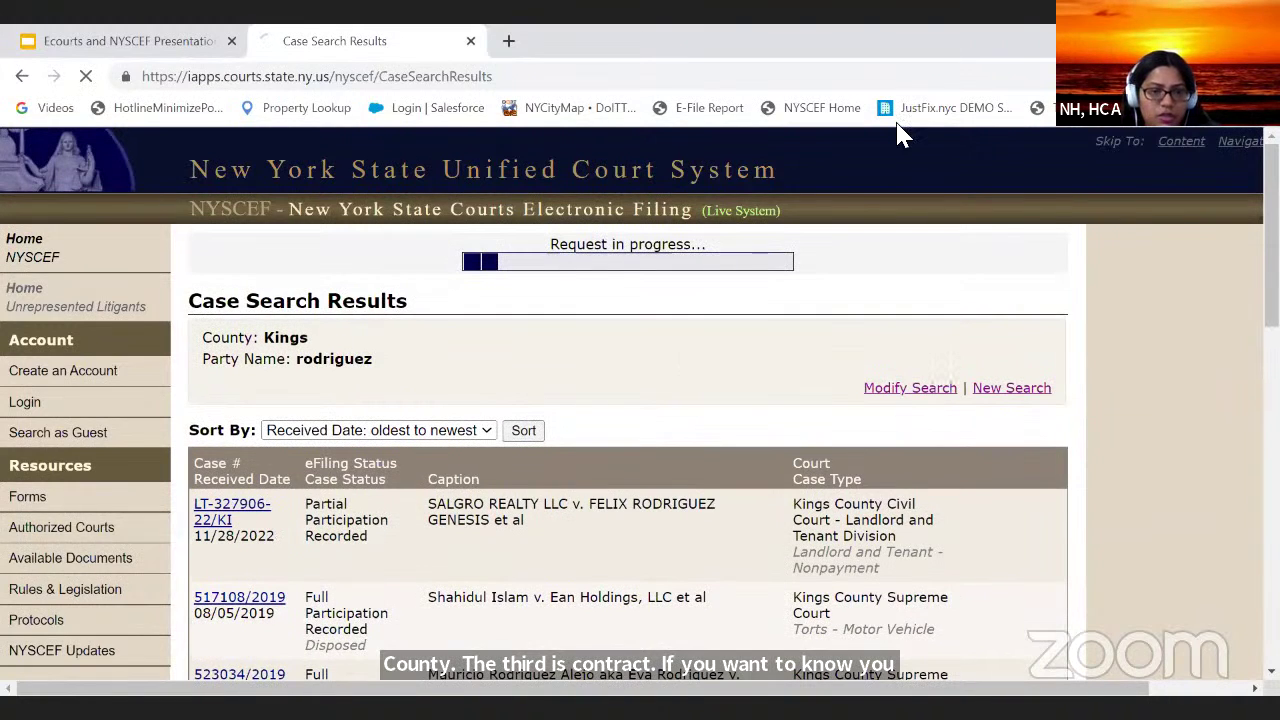
scroll(395, 367, "down", 5)
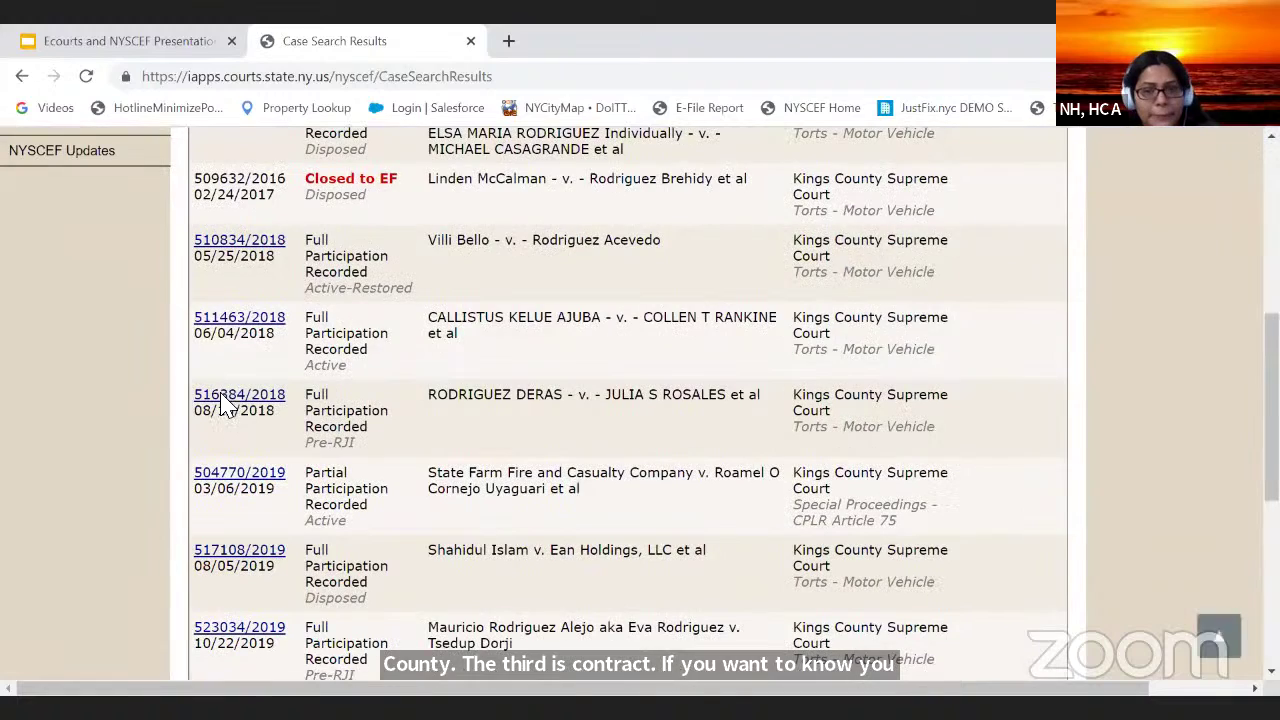
scroll(388, 372, "down", 5)
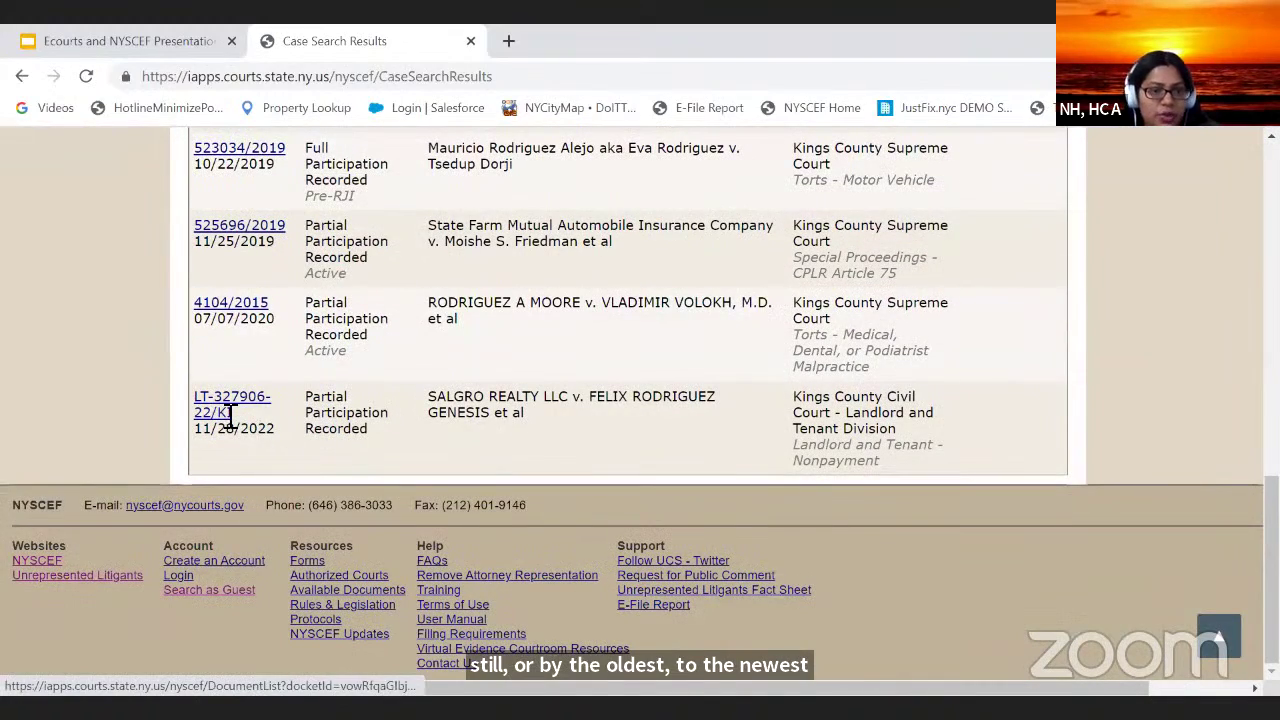
scroll(285, 260, "up", 5)
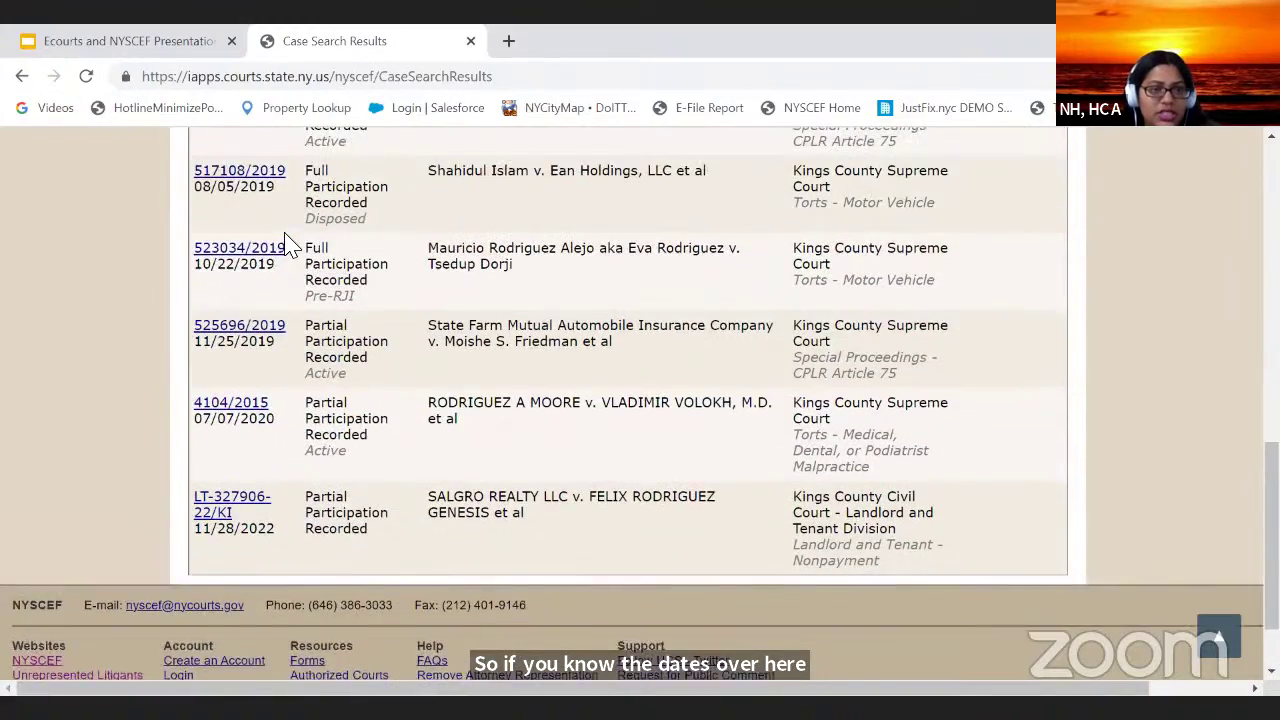
scroll(285, 250, "up", 5)
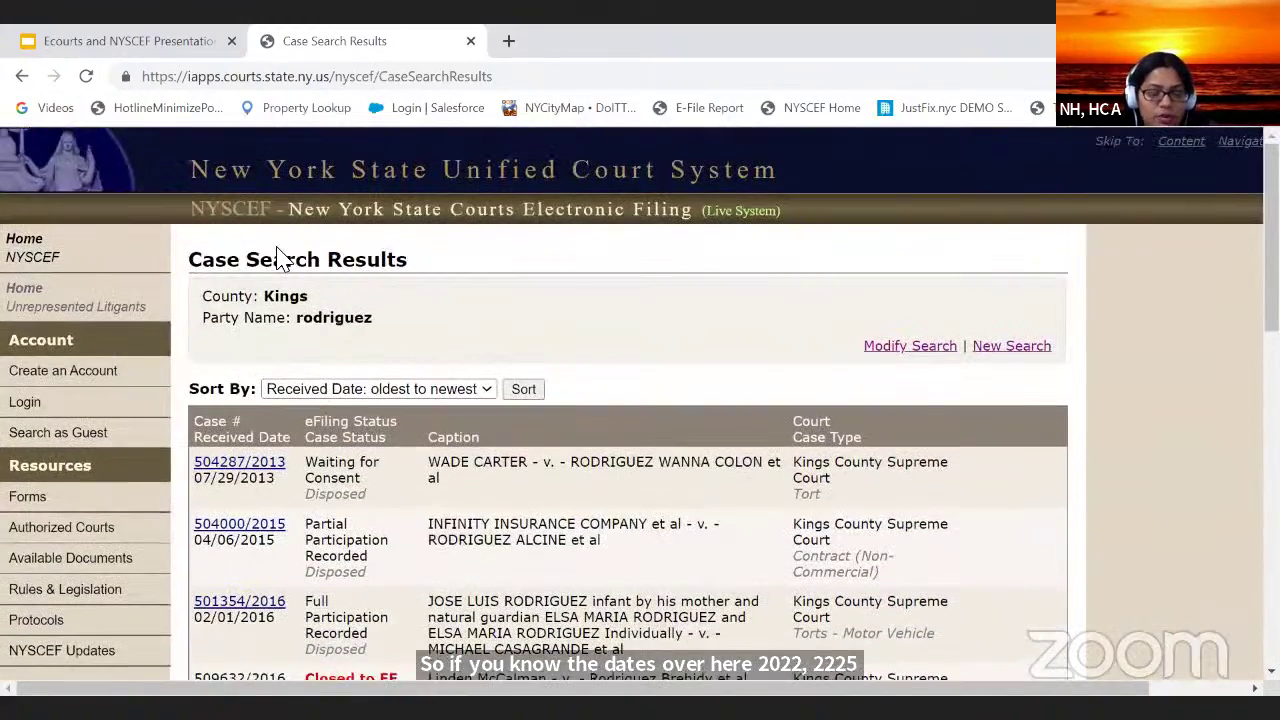
Step: Return to the search form and browse the case type list to the Landlord and Tenant entries
left_click(915, 346)
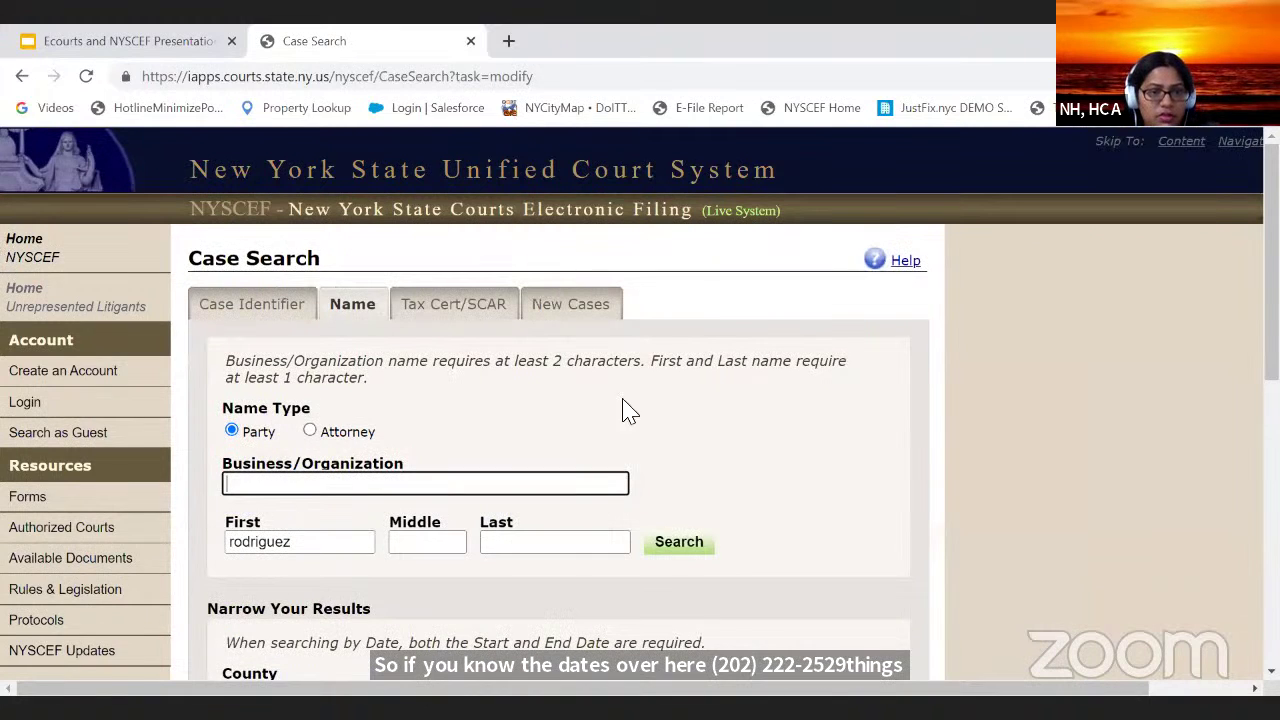
scroll(623, 409, "down", 4)
left_click(526, 343)
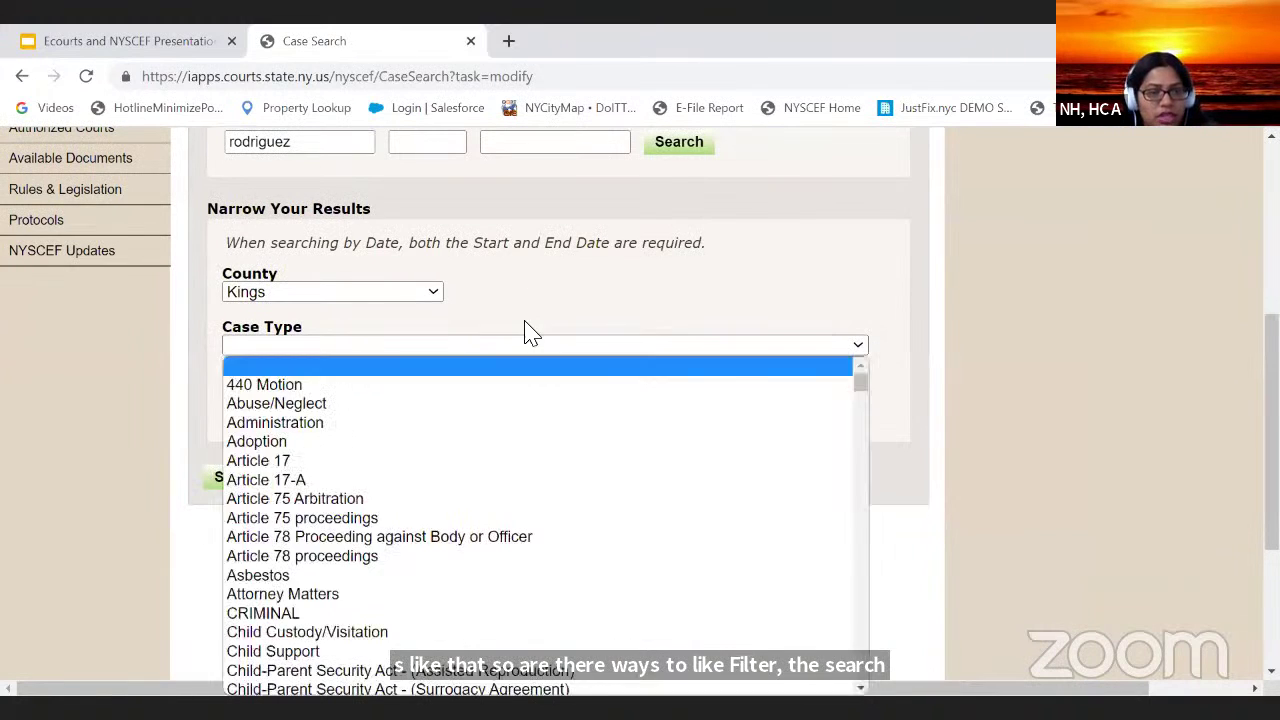
scroll(449, 434, "down", 10)
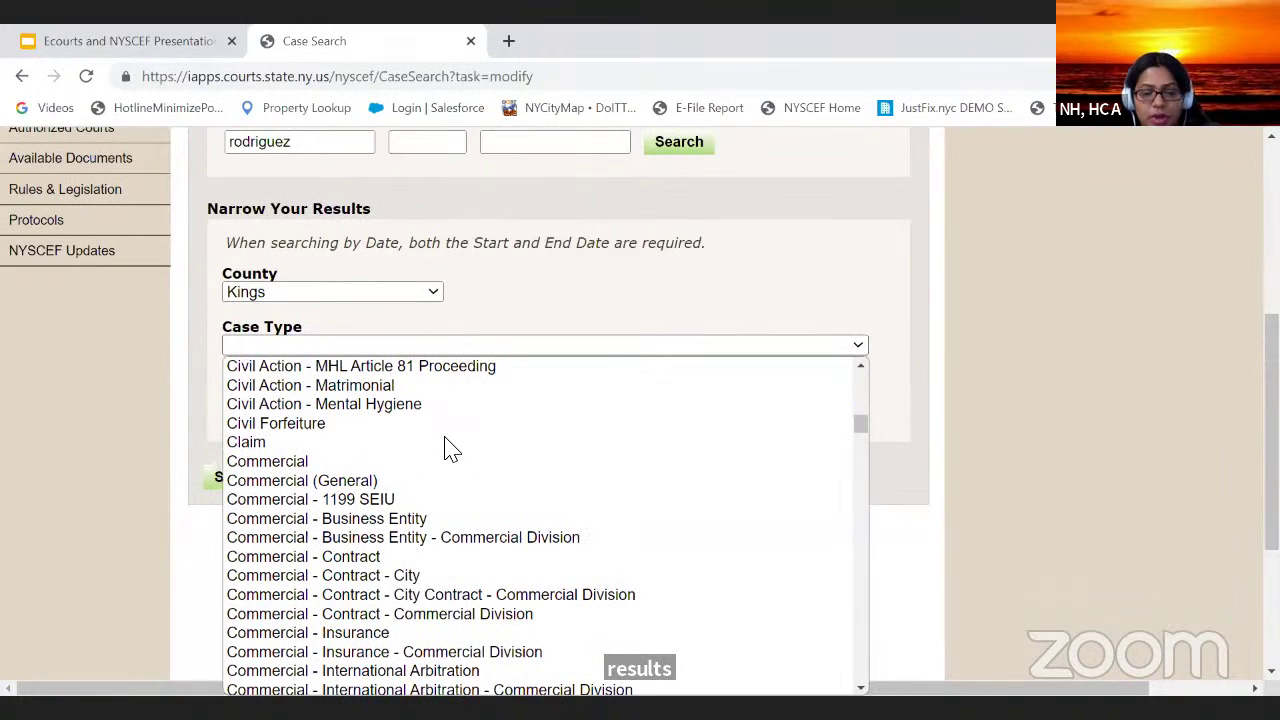
left_click(540, 342)
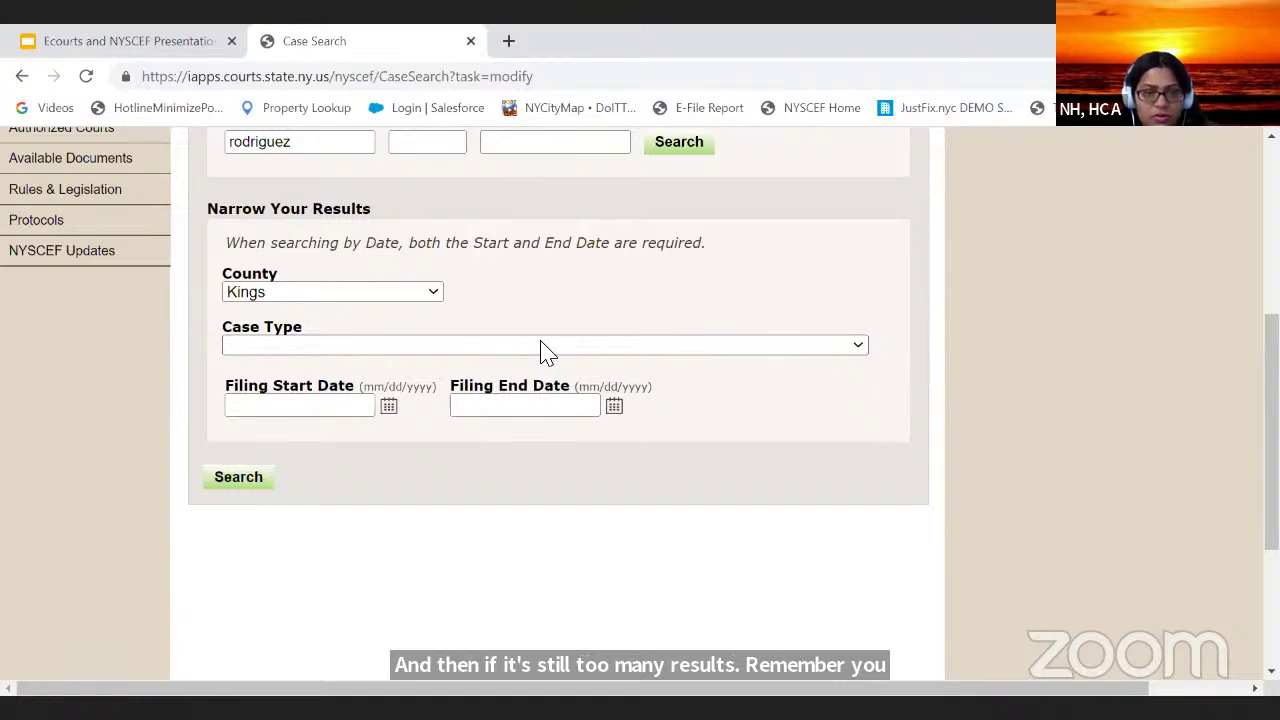
key("l")
scroll(523, 480, "down", 1)
scroll(523, 480, "up", 1)
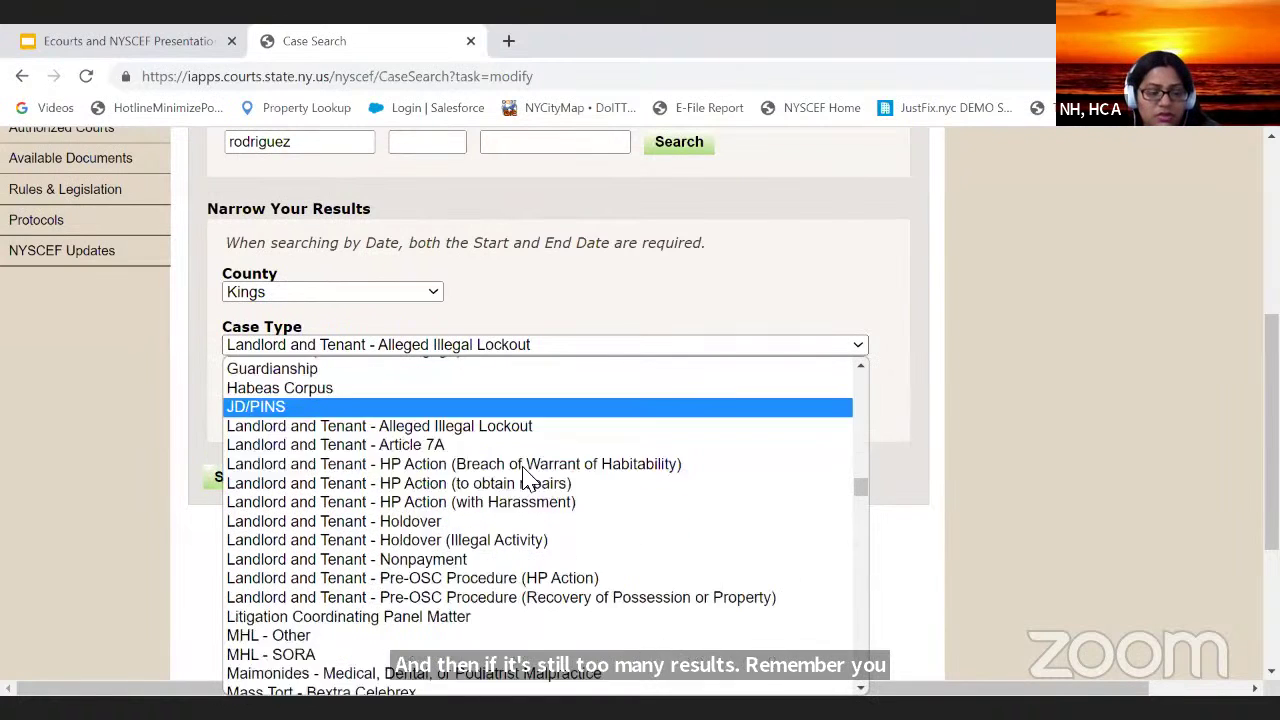
scroll(524, 470, "down", 1)
scroll(525, 464, "up", 1)
scroll(528, 474, "down", 2)
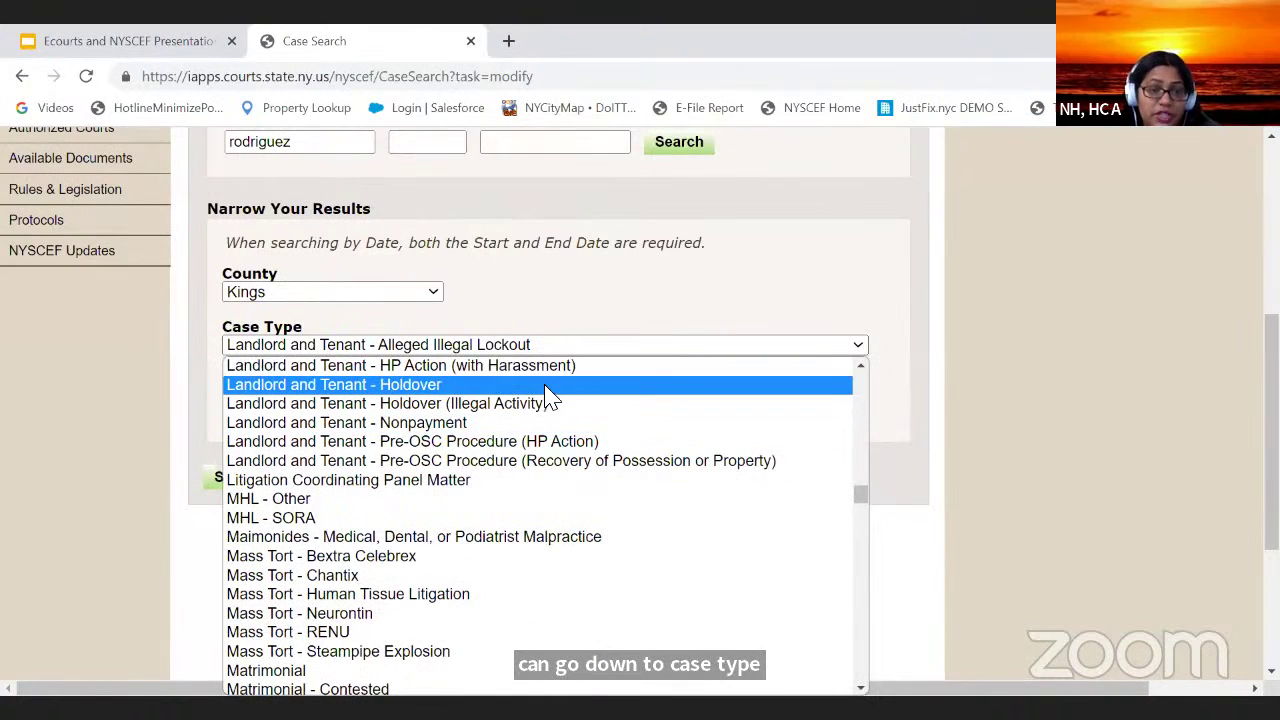
Step: Choose 'Landlord and Tenant - Nonpayment' as case type and rerun the search
left_click(856, 371)
left_click(860, 369)
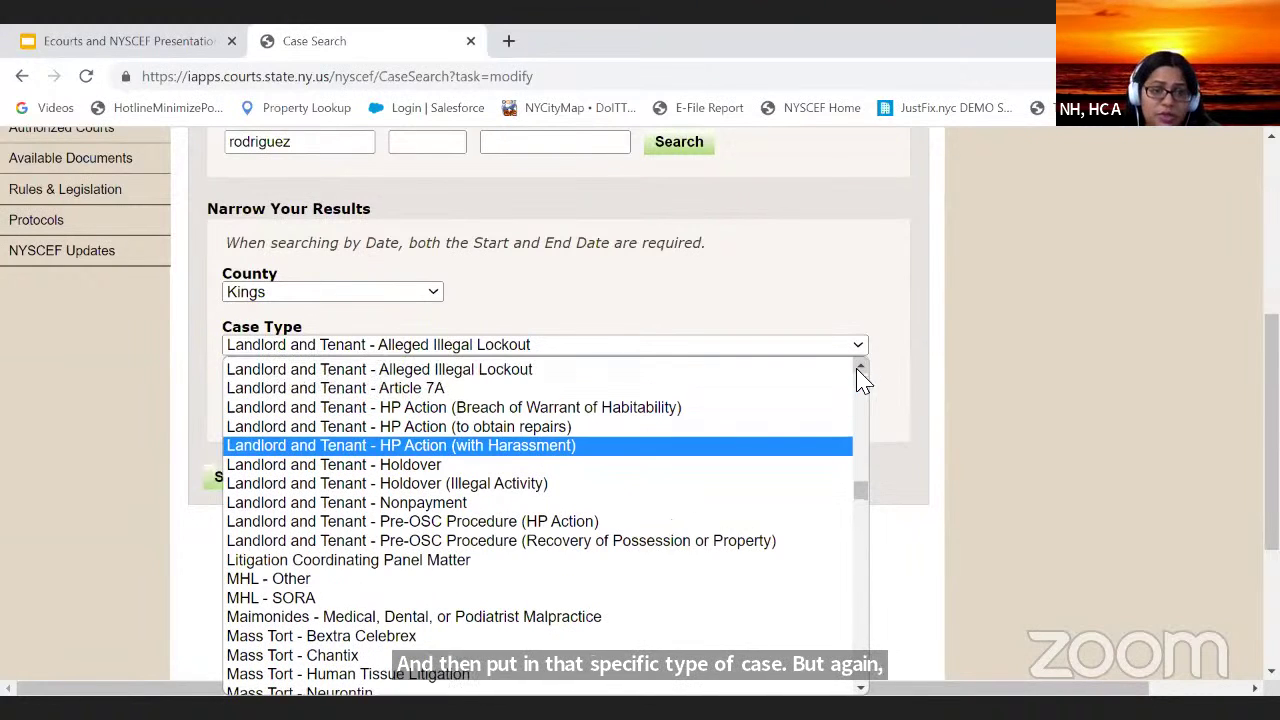
left_click(860, 370)
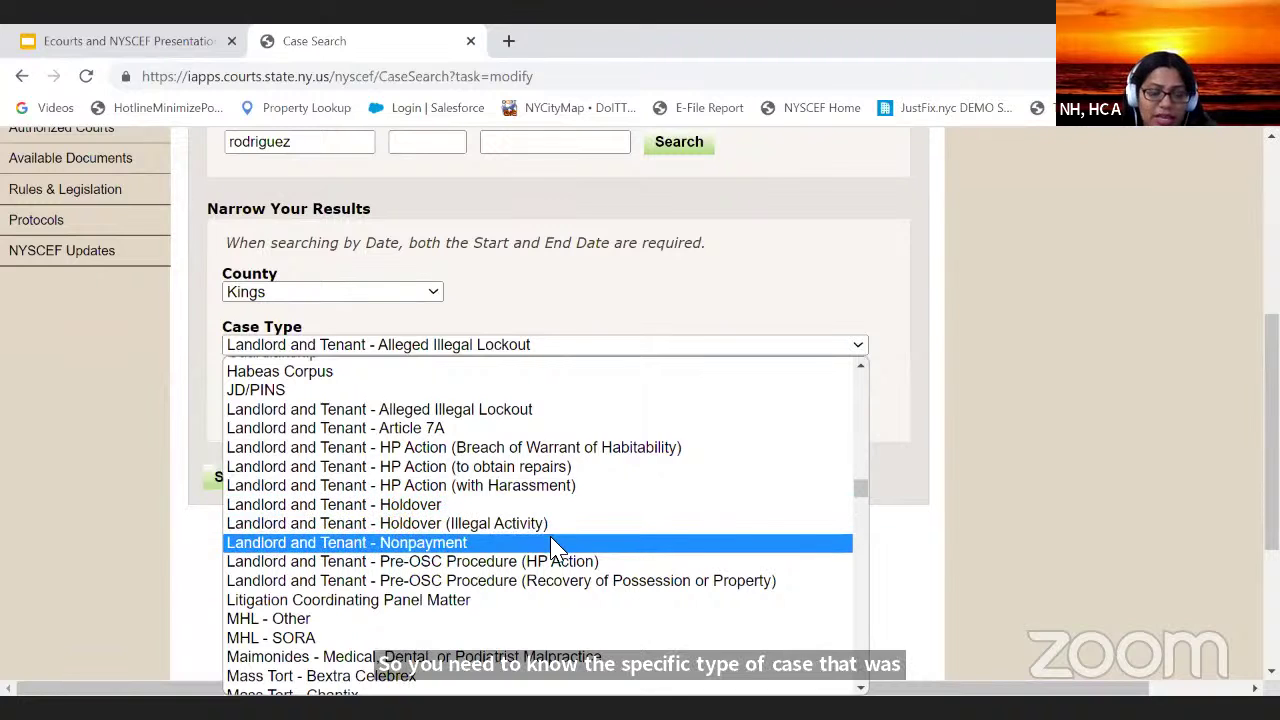
left_click(467, 545)
left_click(262, 481)
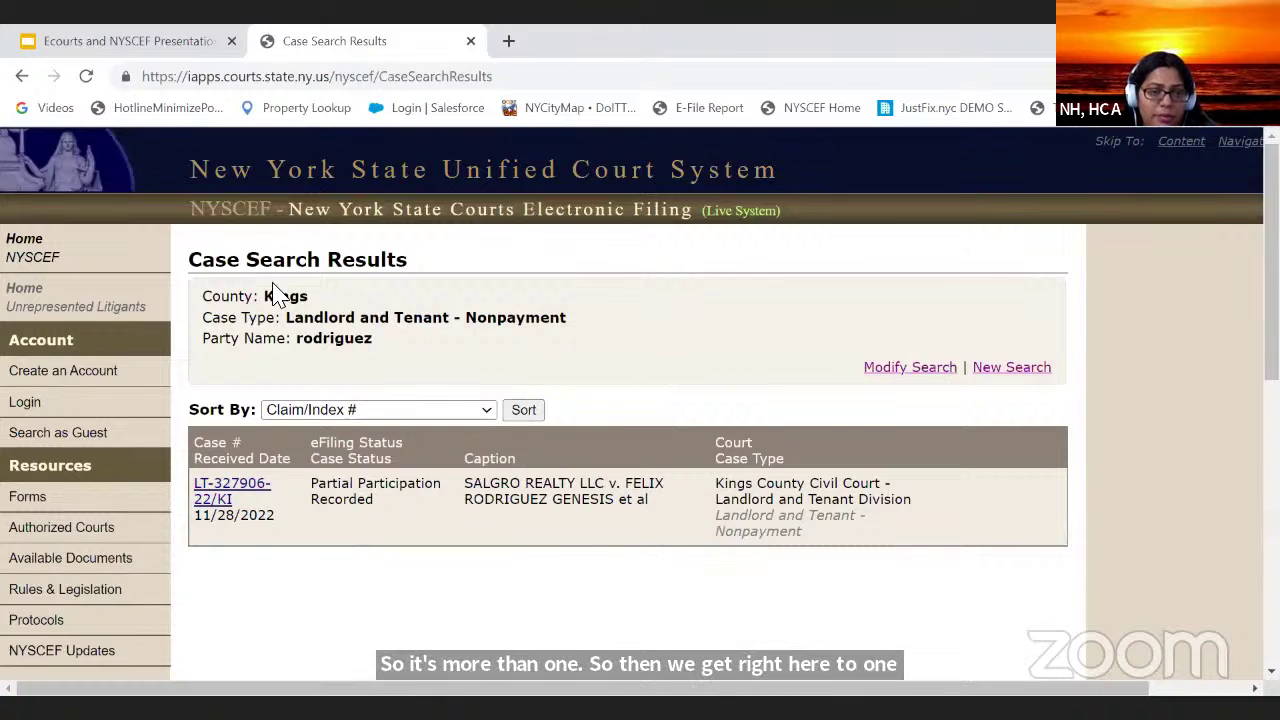
Step: Remove the case type filter and rerun the Kings County party search
left_click(922, 378)
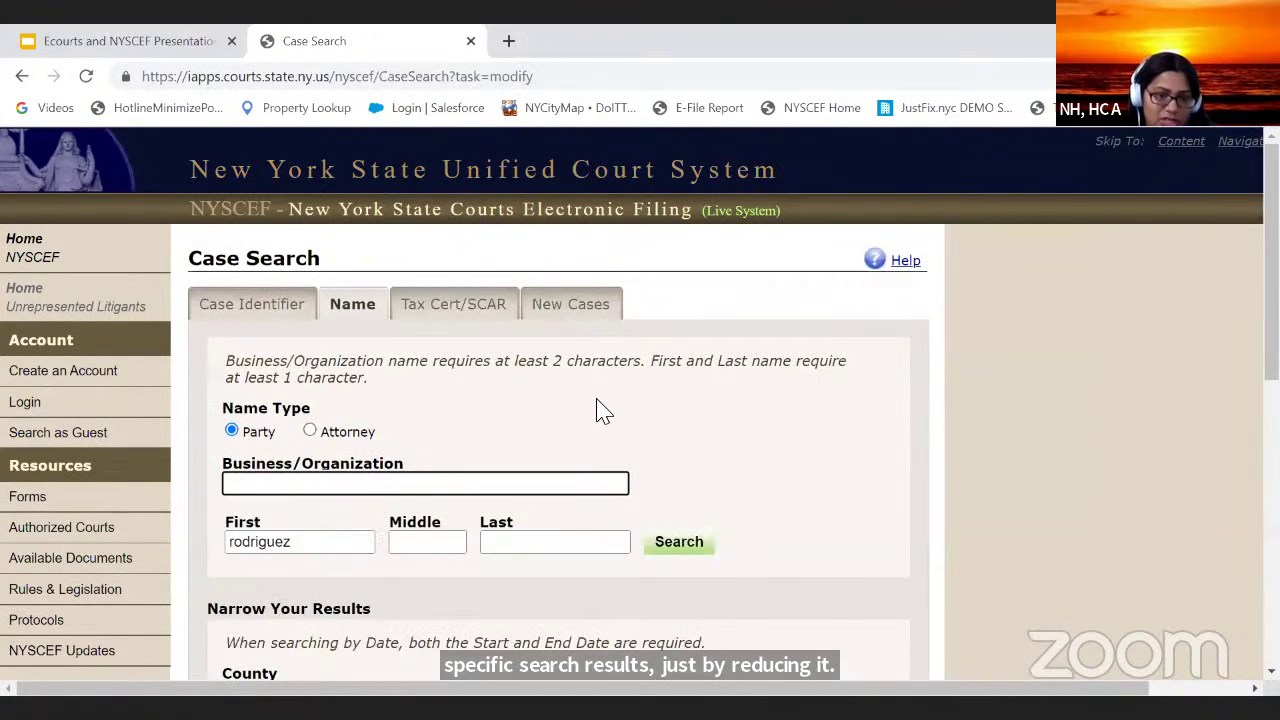
scroll(598, 412, "down", 3)
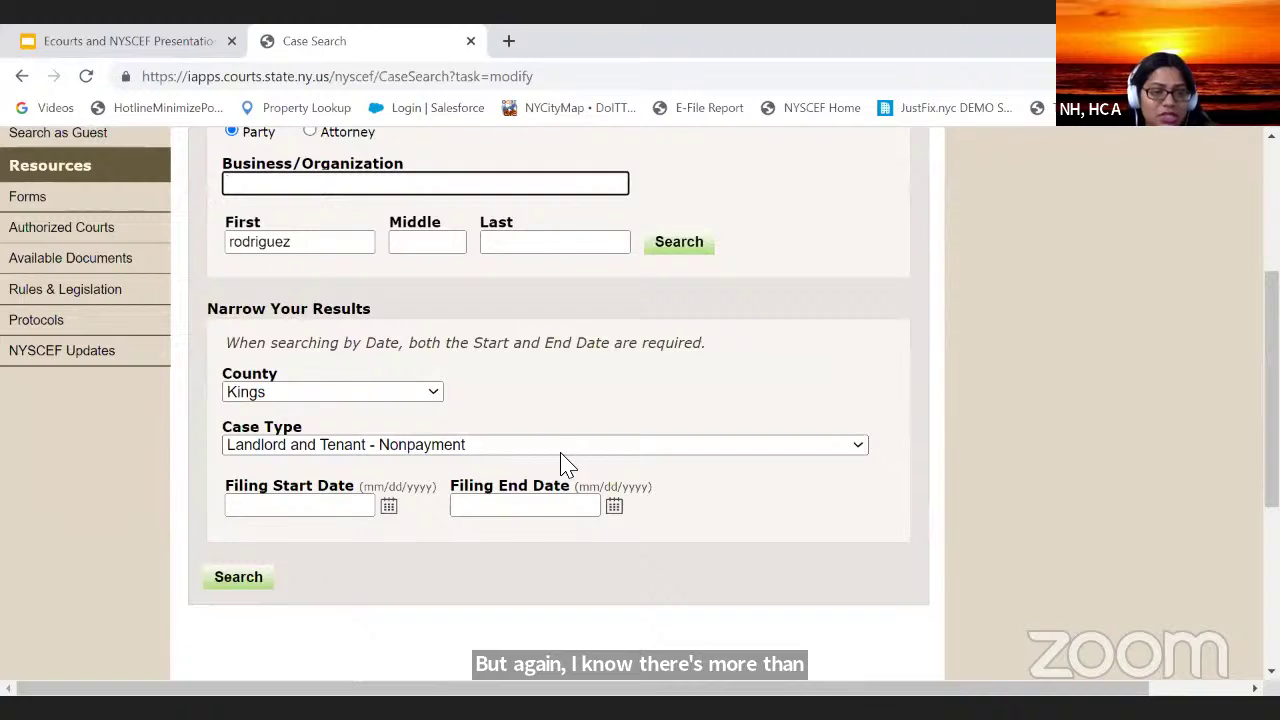
left_click(527, 444)
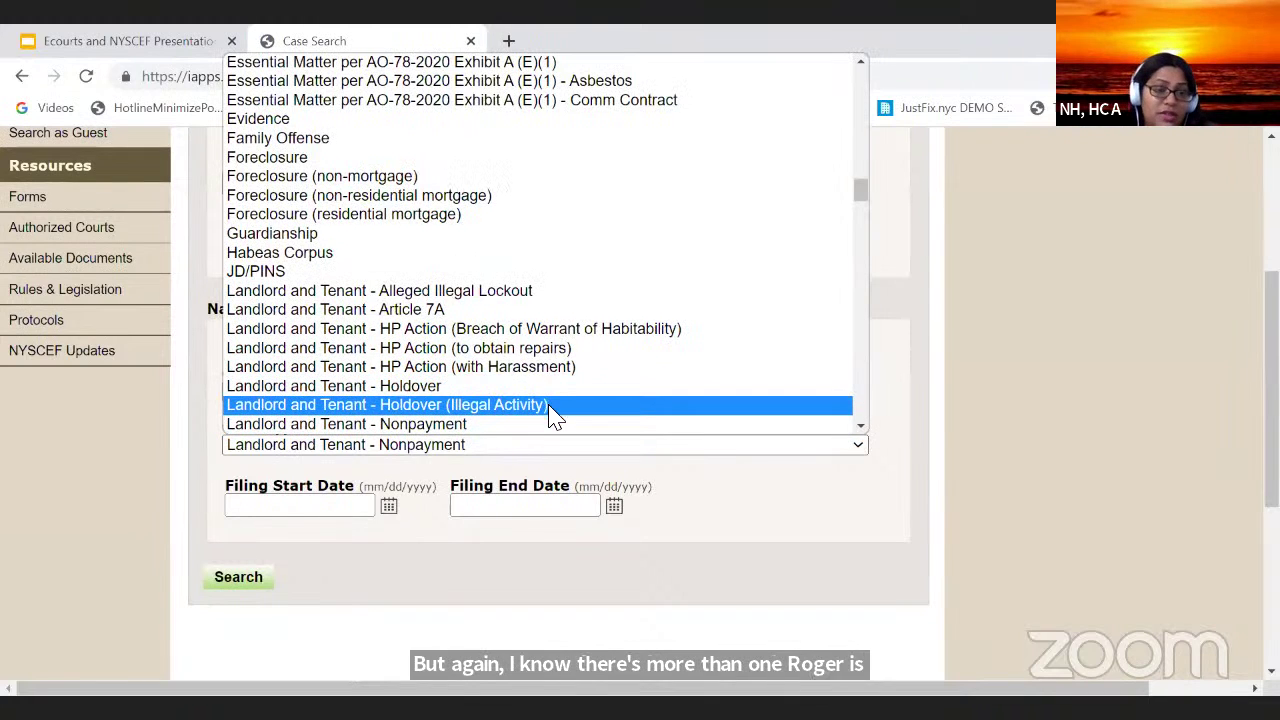
scroll(555, 415, "up", 15)
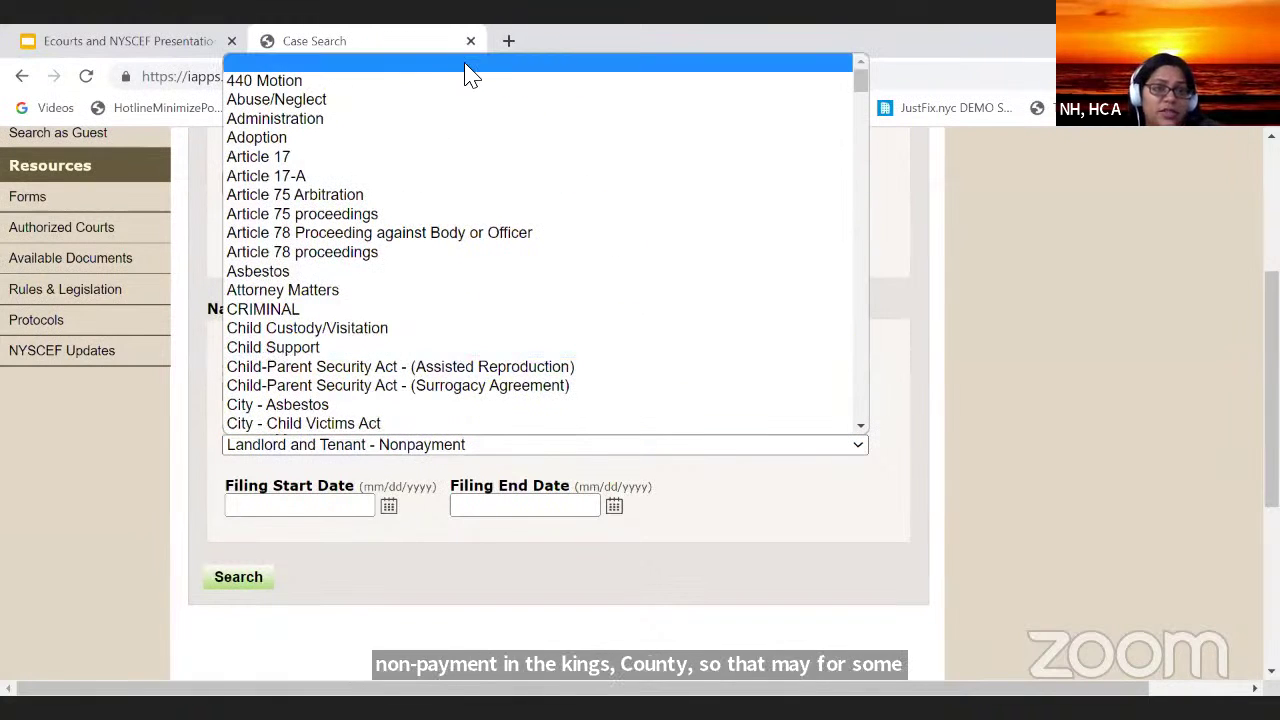
left_click(537, 62)
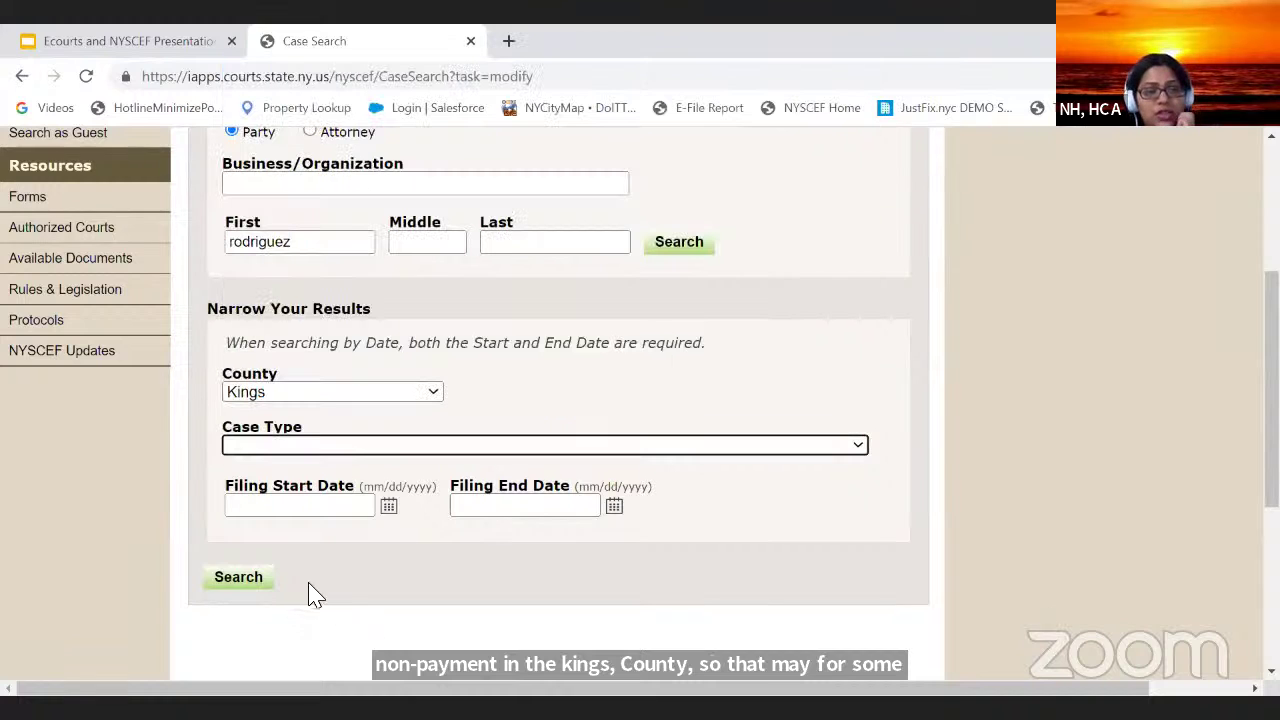
left_click(238, 586)
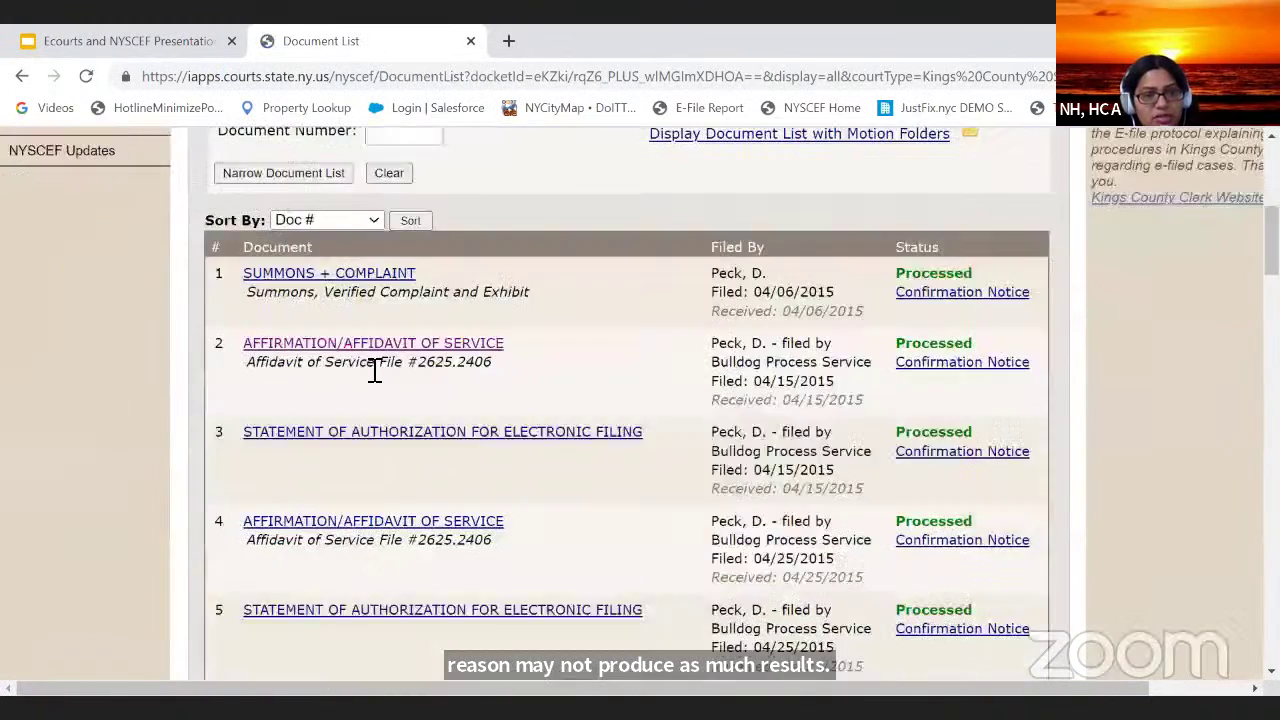
Step: Go back to the Case Search Results and scroll through the unfiltered list
scroll(371, 366, "up", 5)
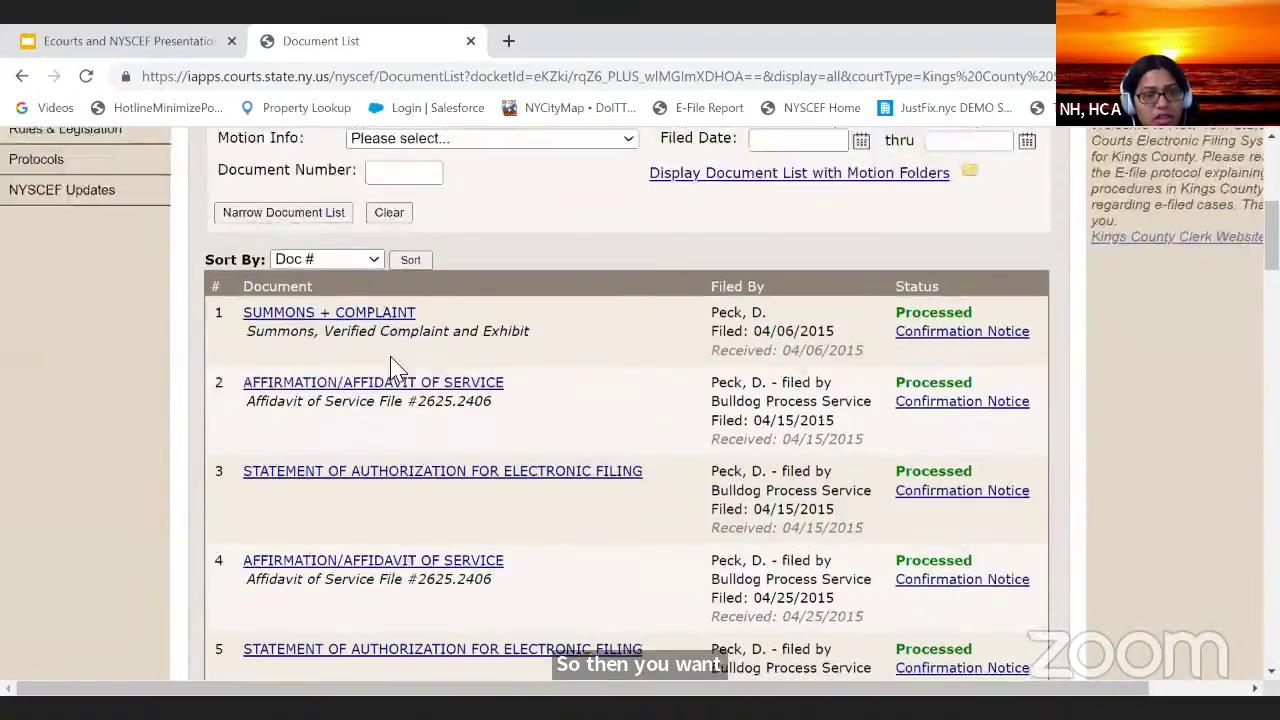
left_click(24, 77)
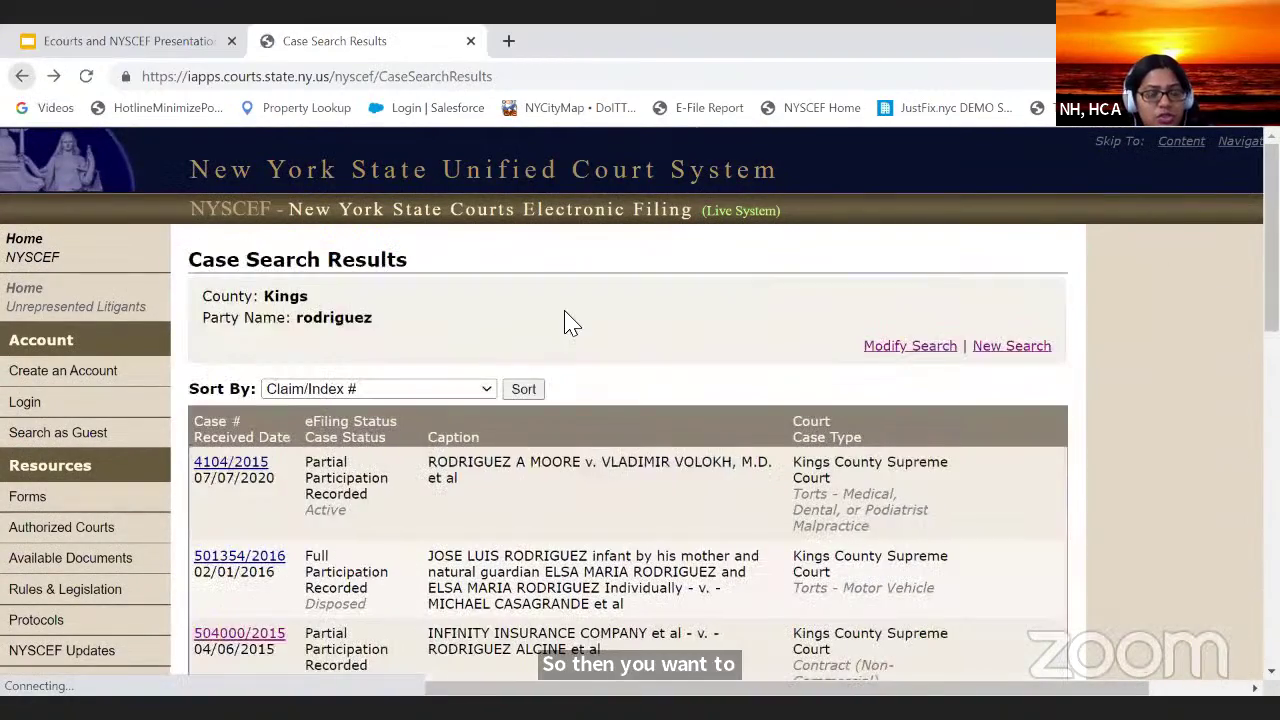
scroll(586, 332, "down", 7)
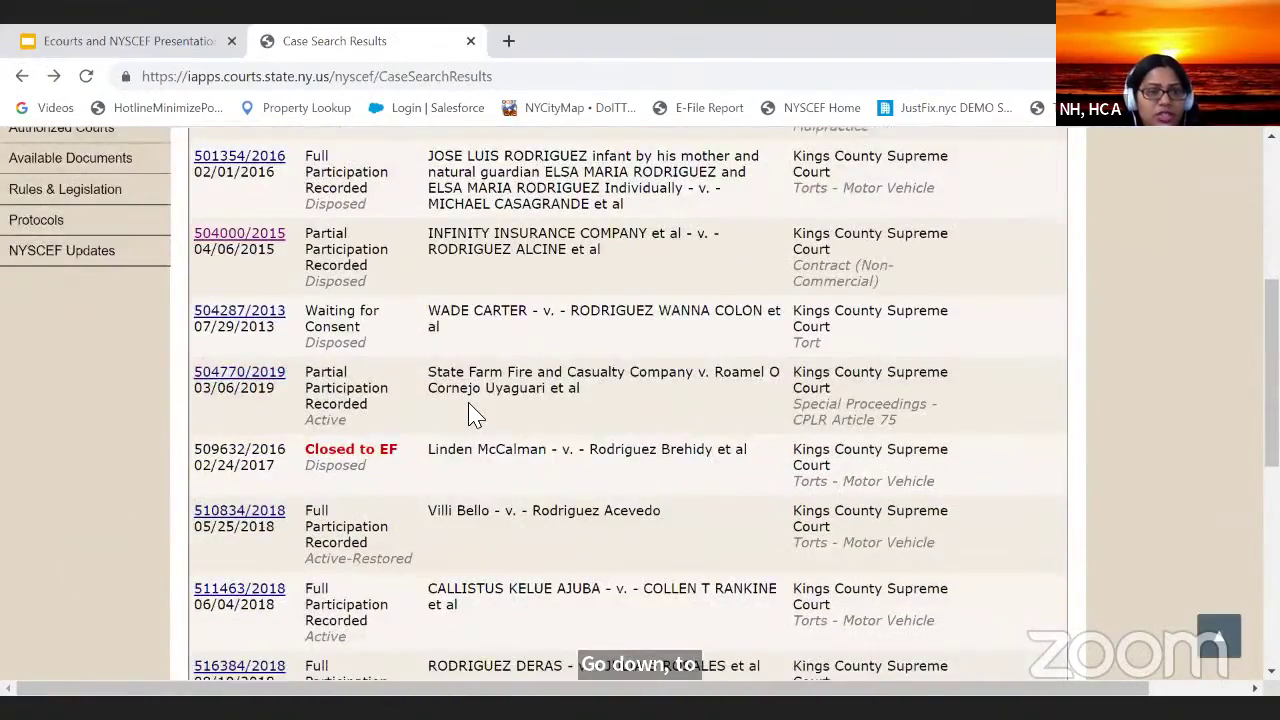
scroll(473, 418, "down", 4)
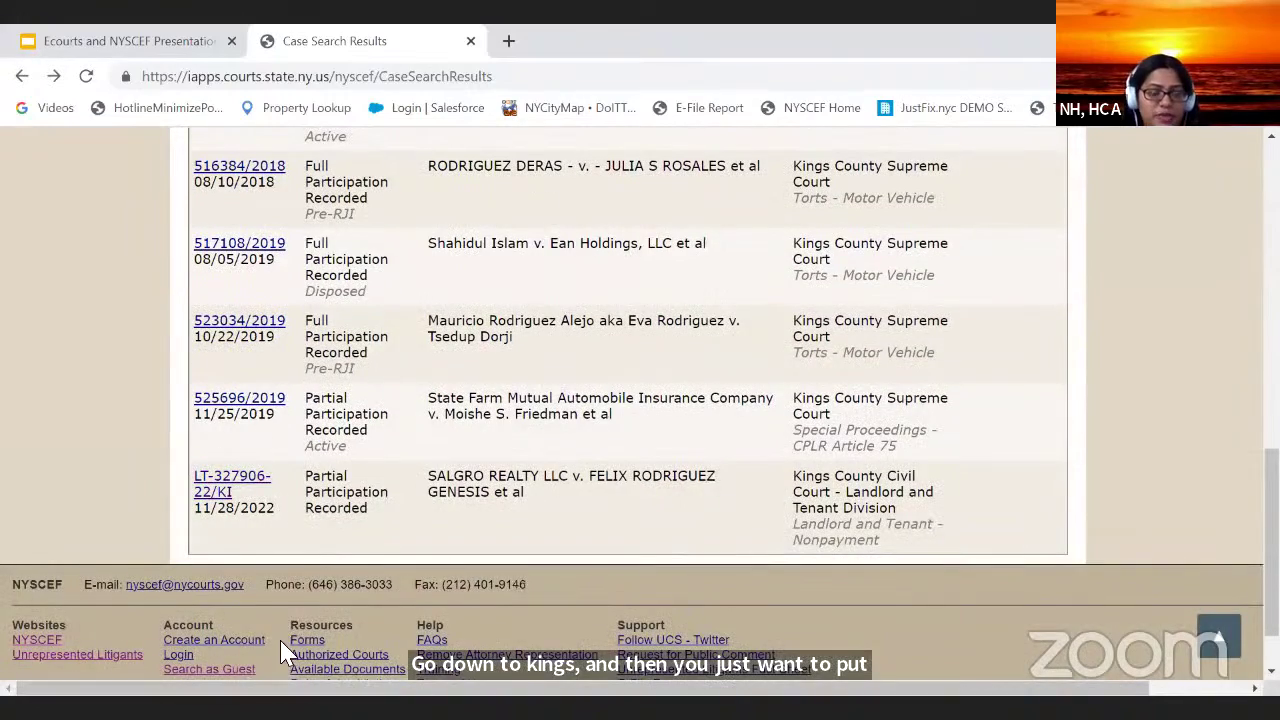
scroll(329, 534, "up", 11)
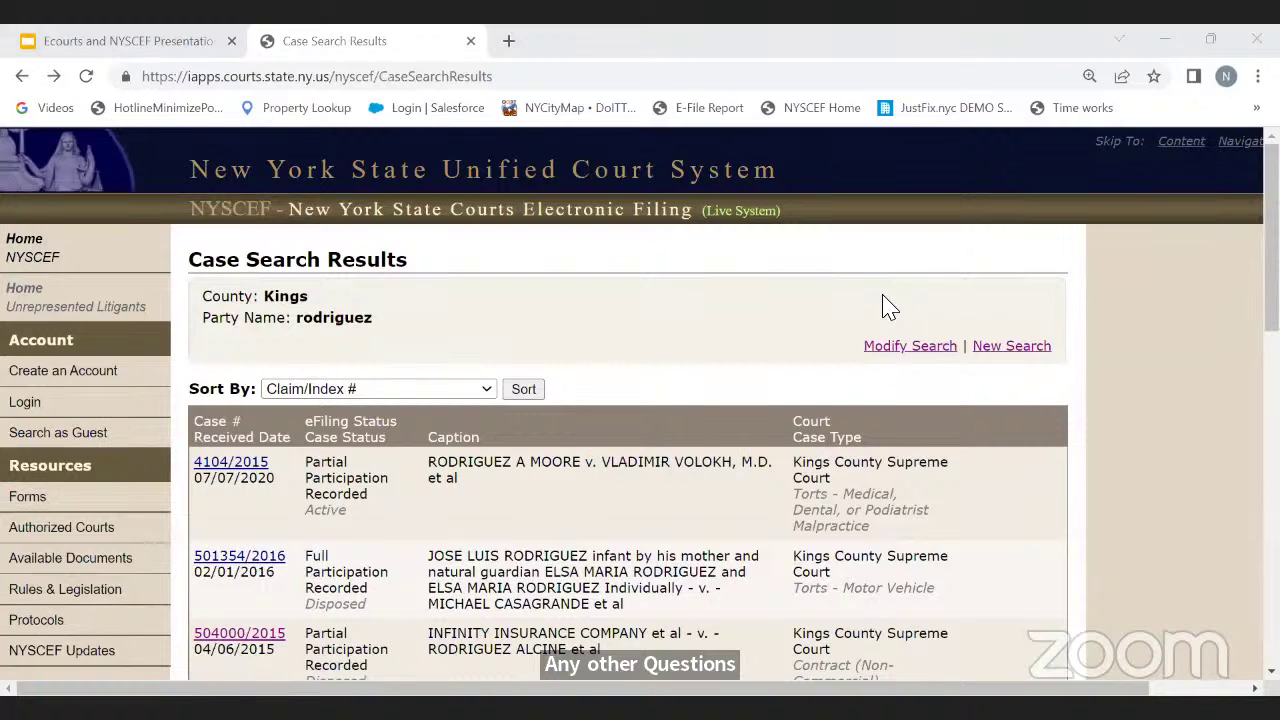
Step: Go to the NYSCEF home page and start a guest case search, reviewing the form
left_click(112, 268)
scroll(355, 291, "down", 12)
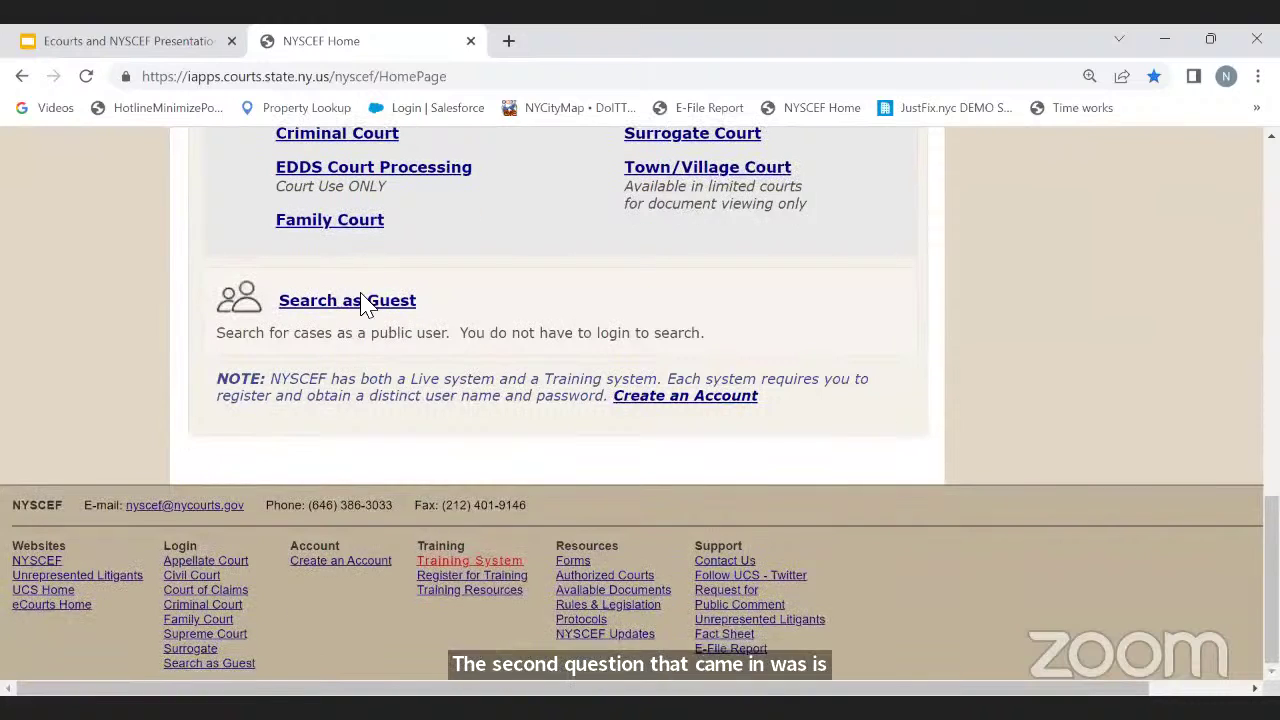
left_click(361, 294)
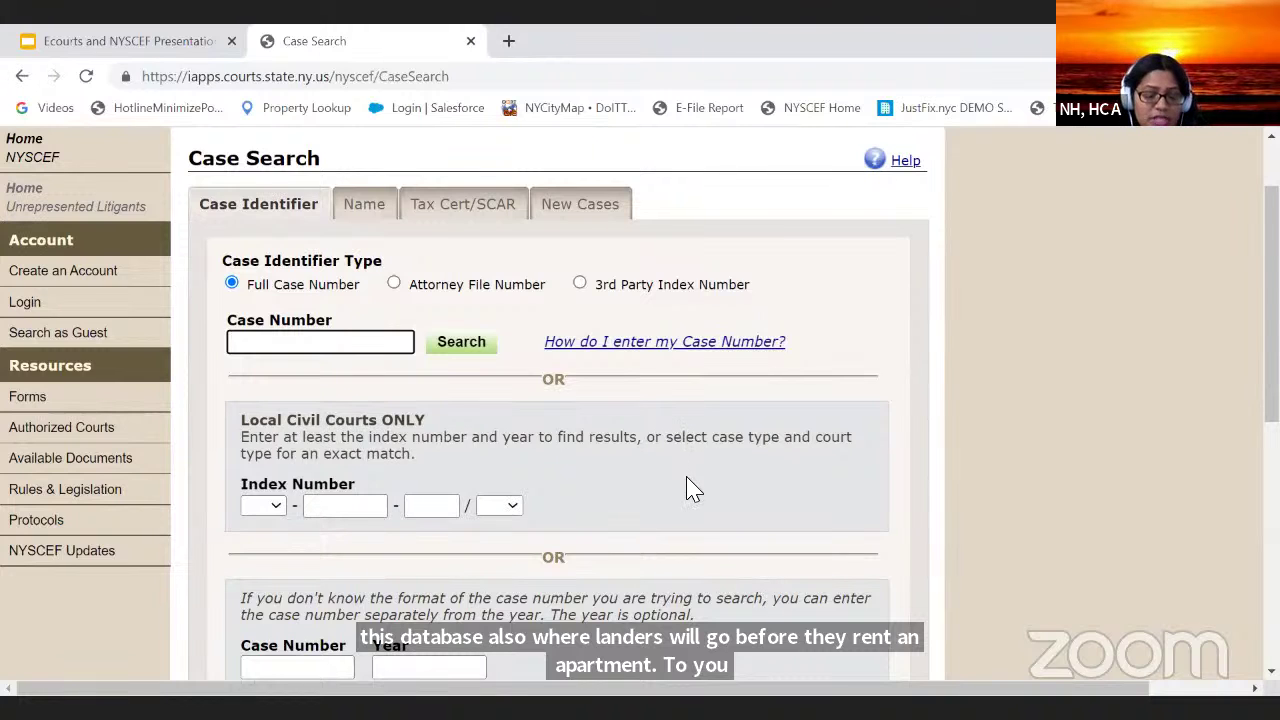
scroll(402, 360, "up", 2)
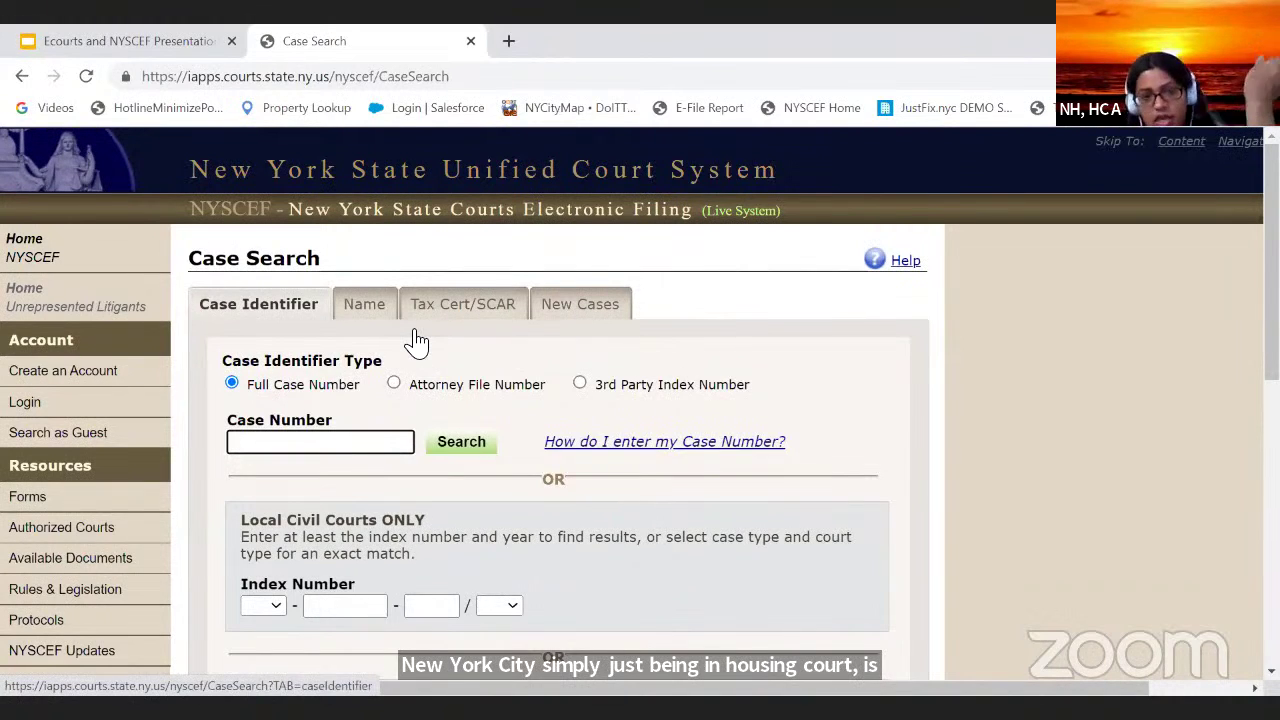
scroll(535, 515, "down", 10)
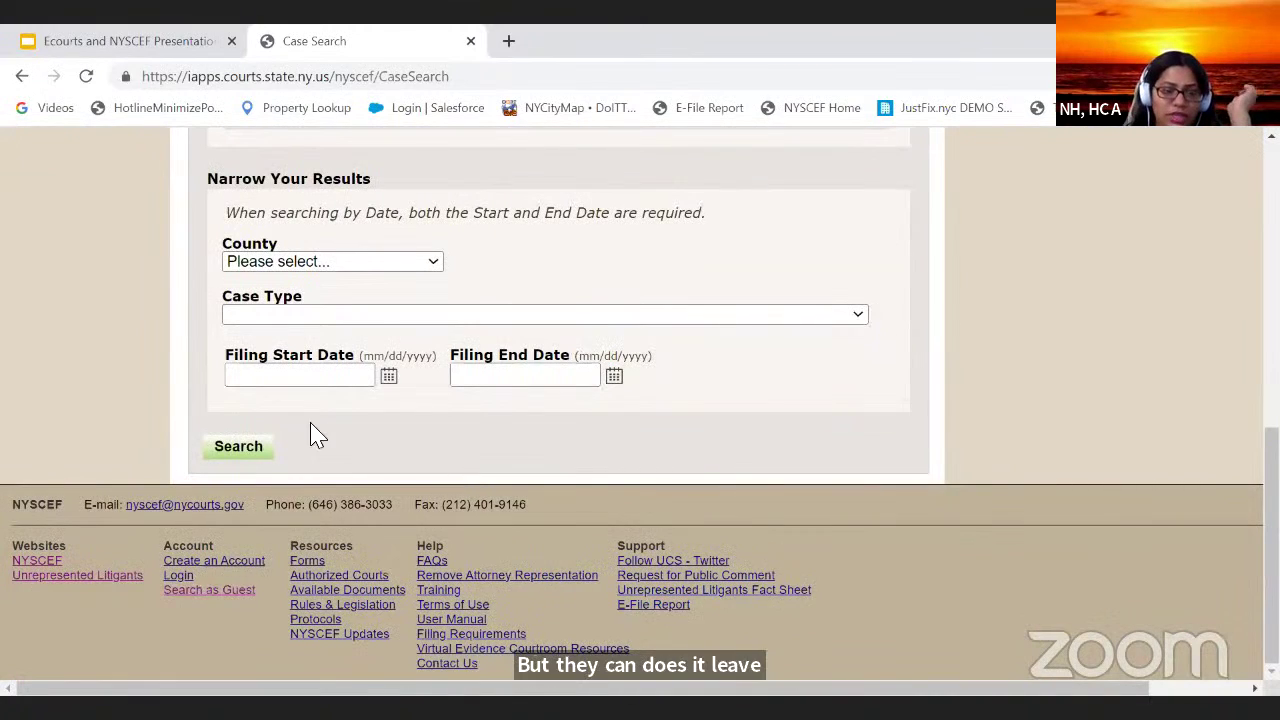
scroll(310, 300, "up", 10)
Step: Return home again and reopen a blank guest Case Search form
left_click(95, 241)
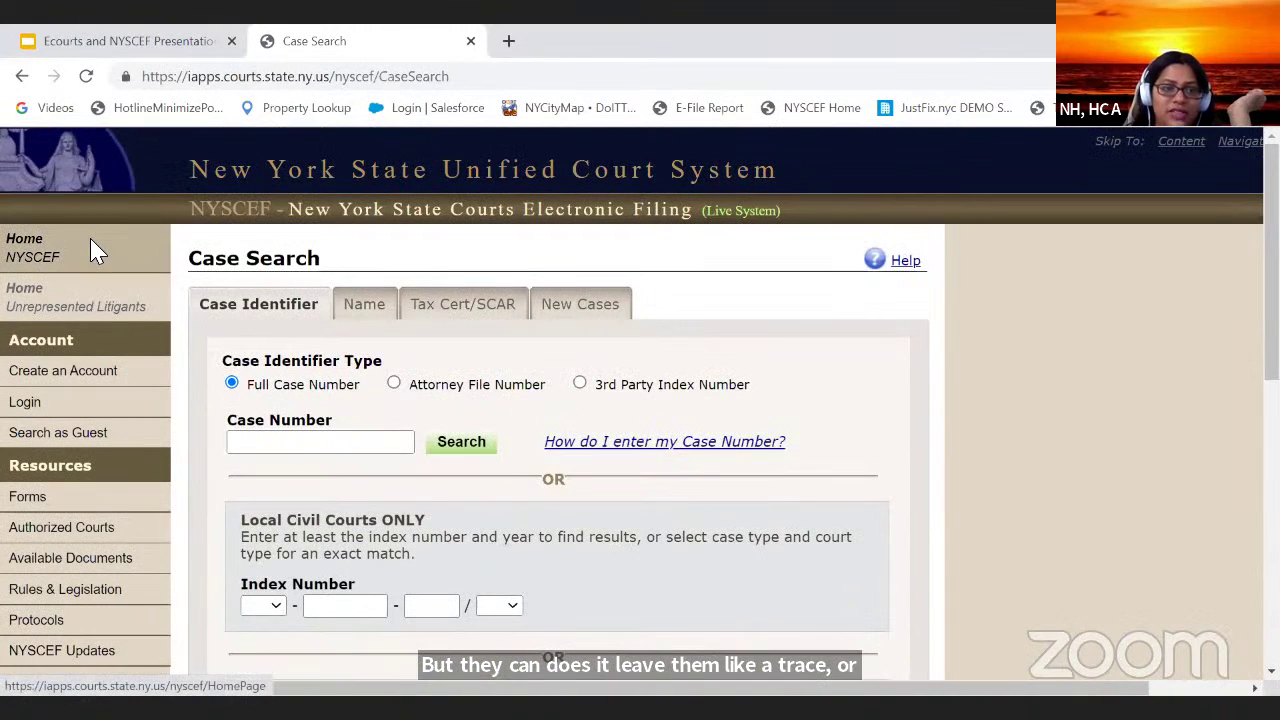
scroll(503, 367, "down", 10)
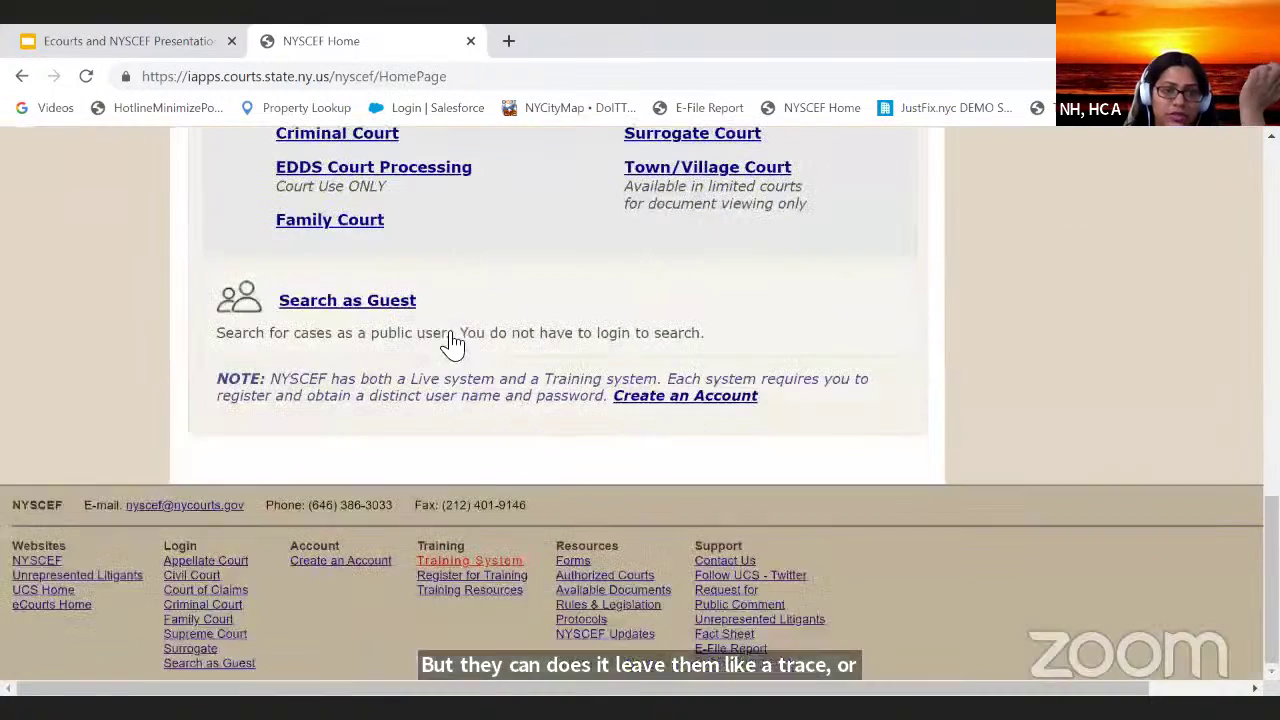
left_click(324, 304)
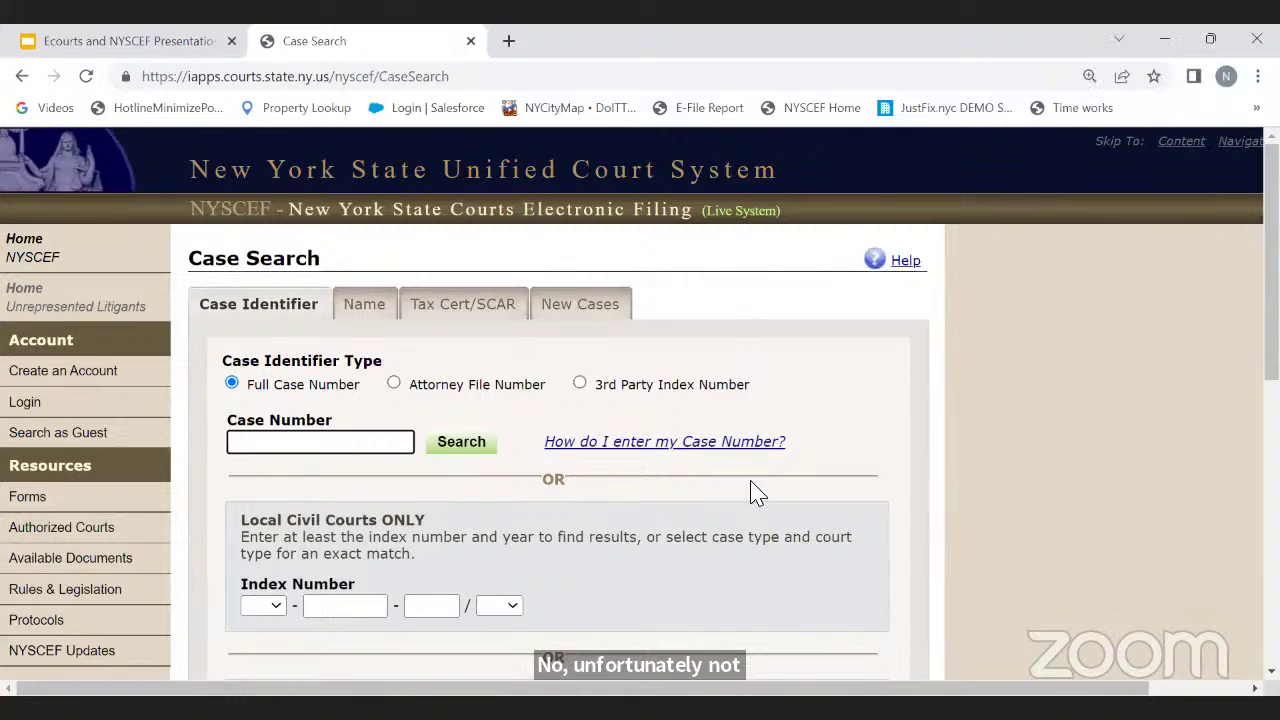
scroll(757, 492, "down", 1)
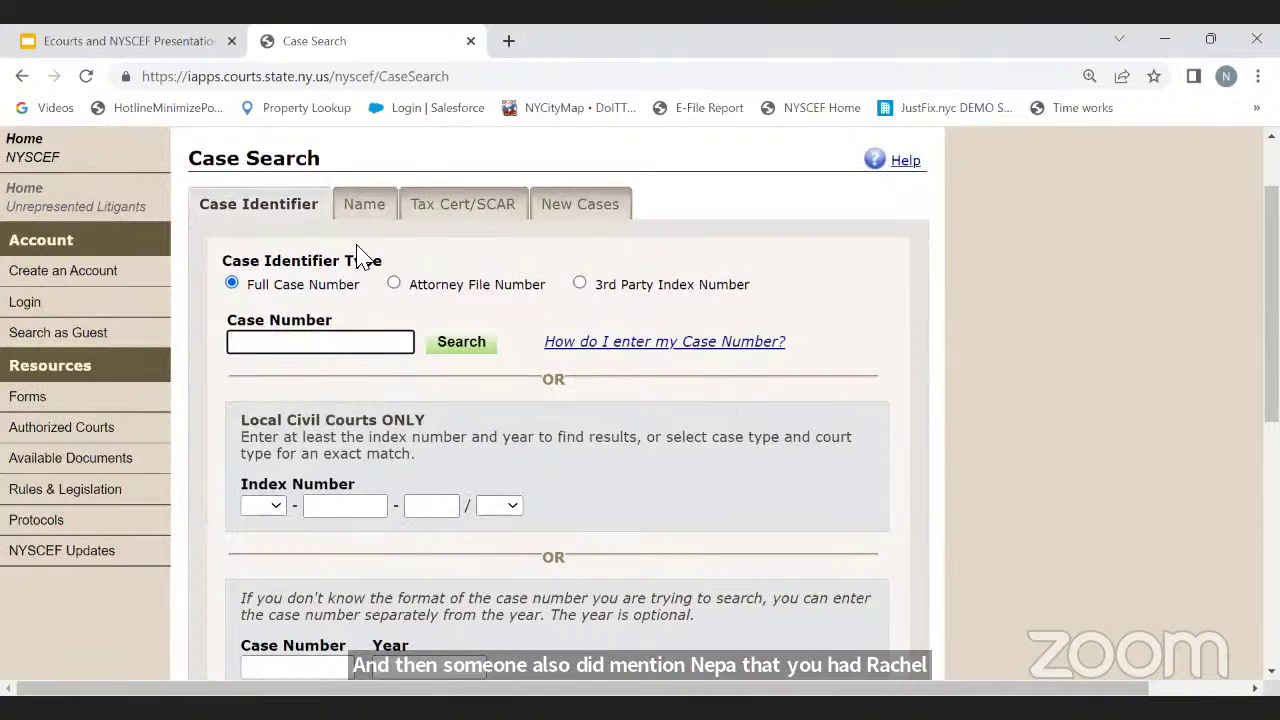
Step: Under the Name tab, enter the party's last and first name and search all counties
left_click(365, 206)
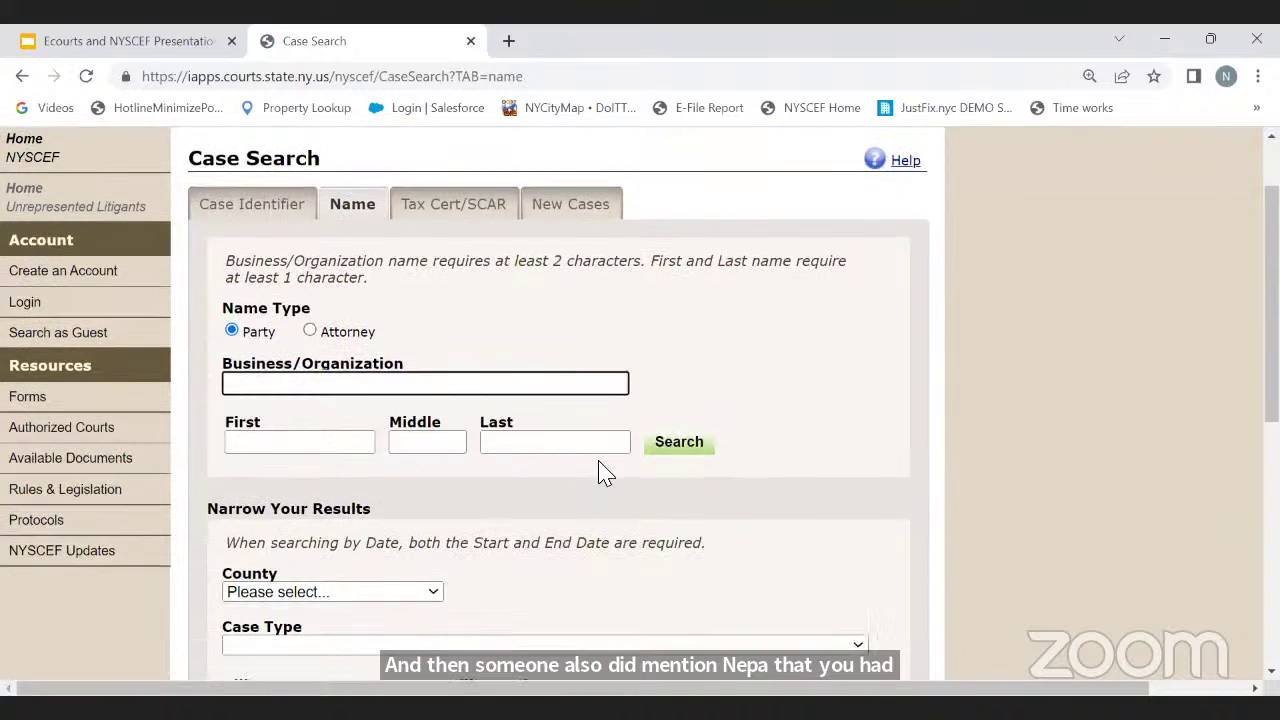
left_click(605, 446)
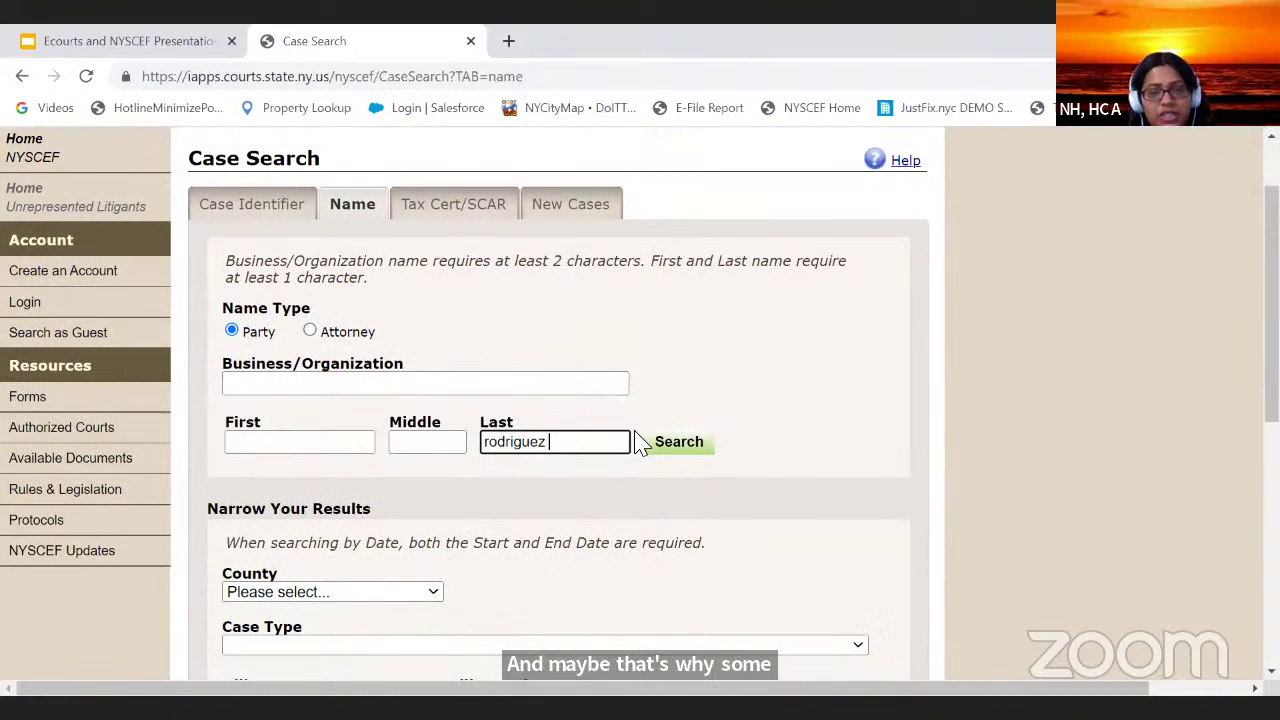
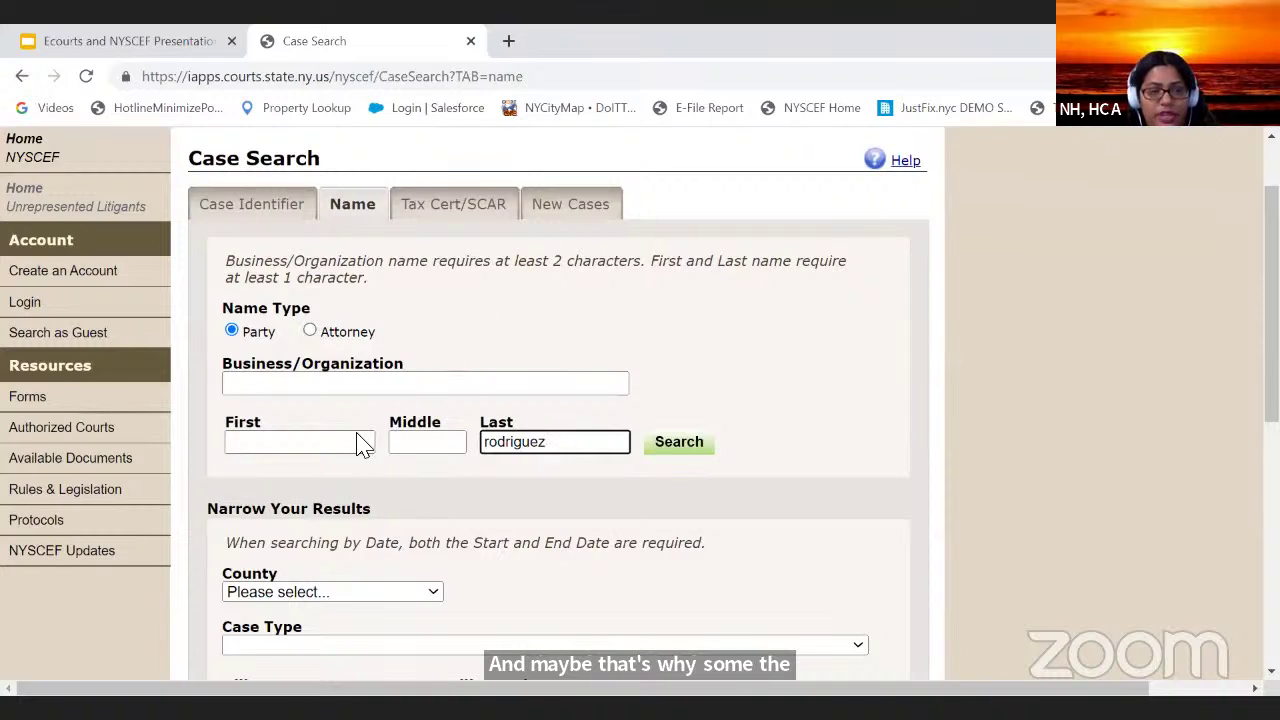
left_click(345, 445)
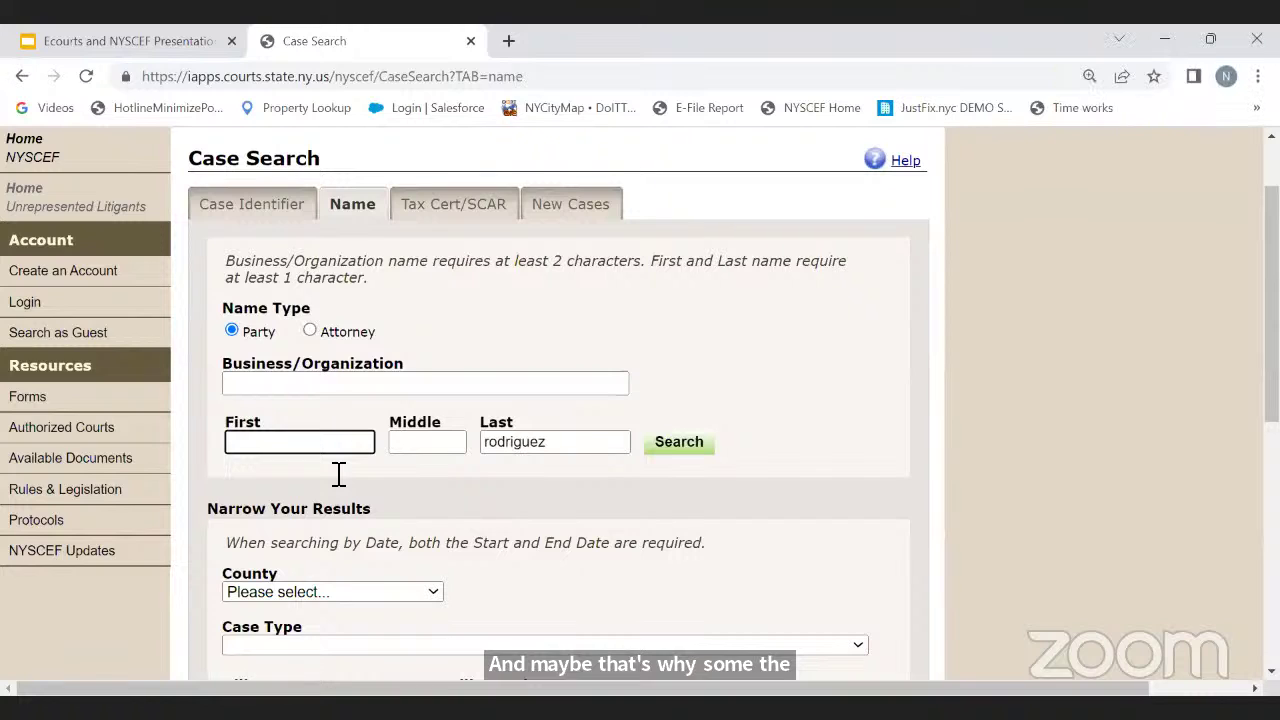
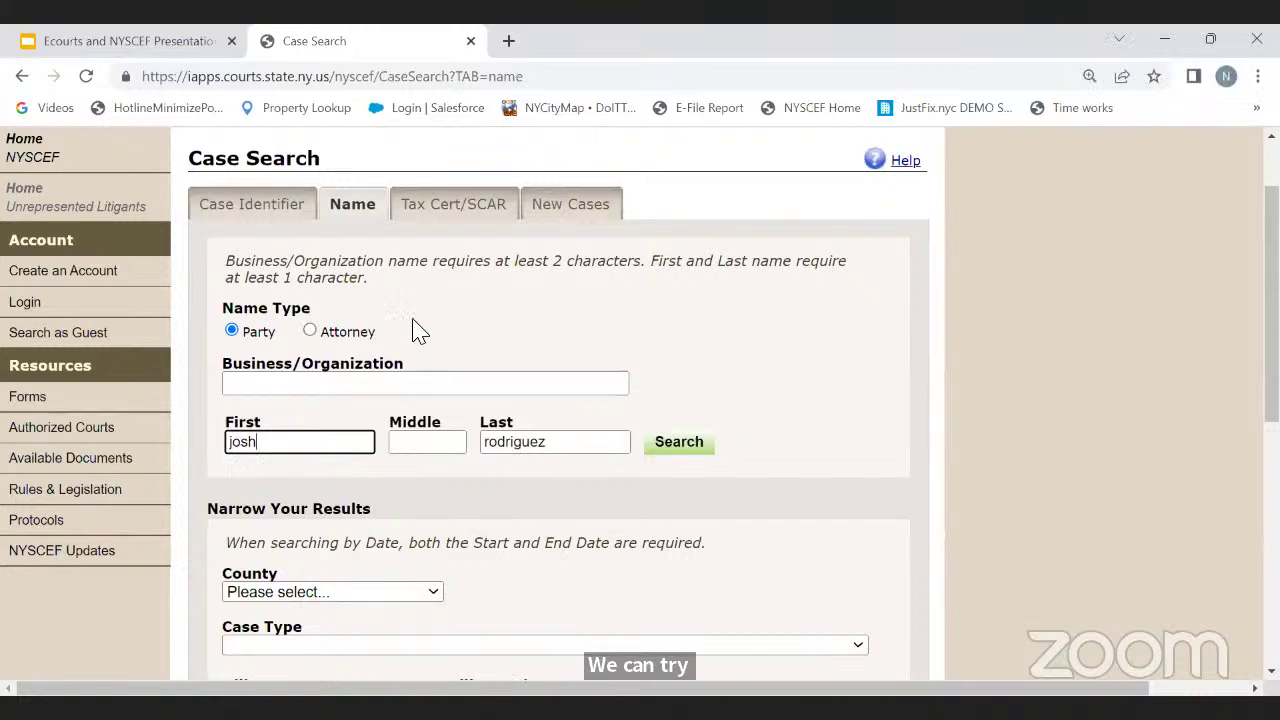
scroll(403, 343, "down", 3)
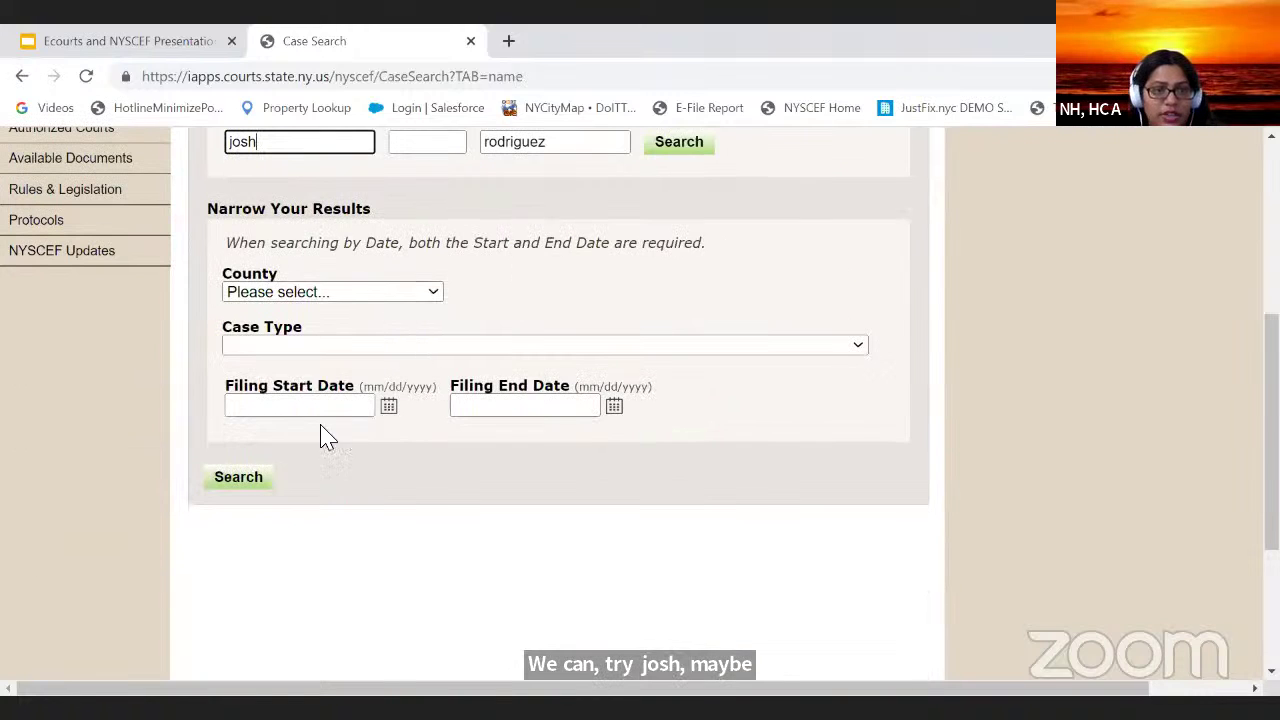
left_click(250, 478)
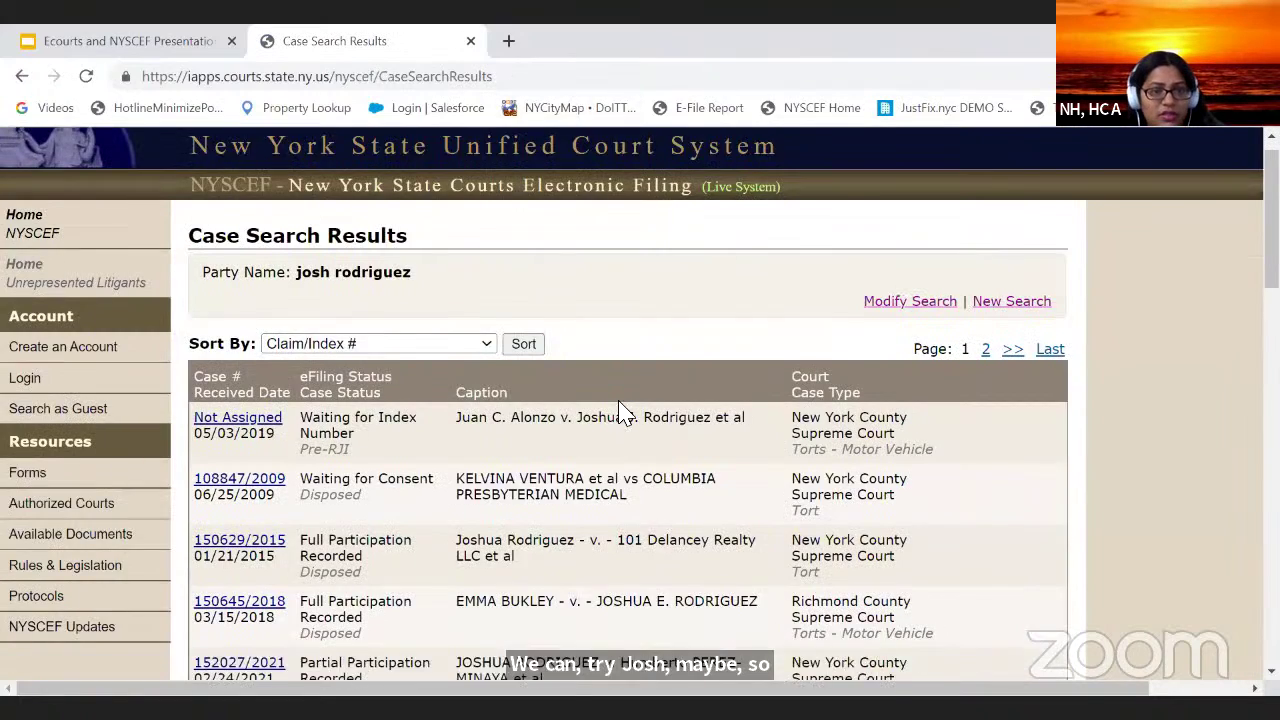
scroll(620, 410, "down", 10)
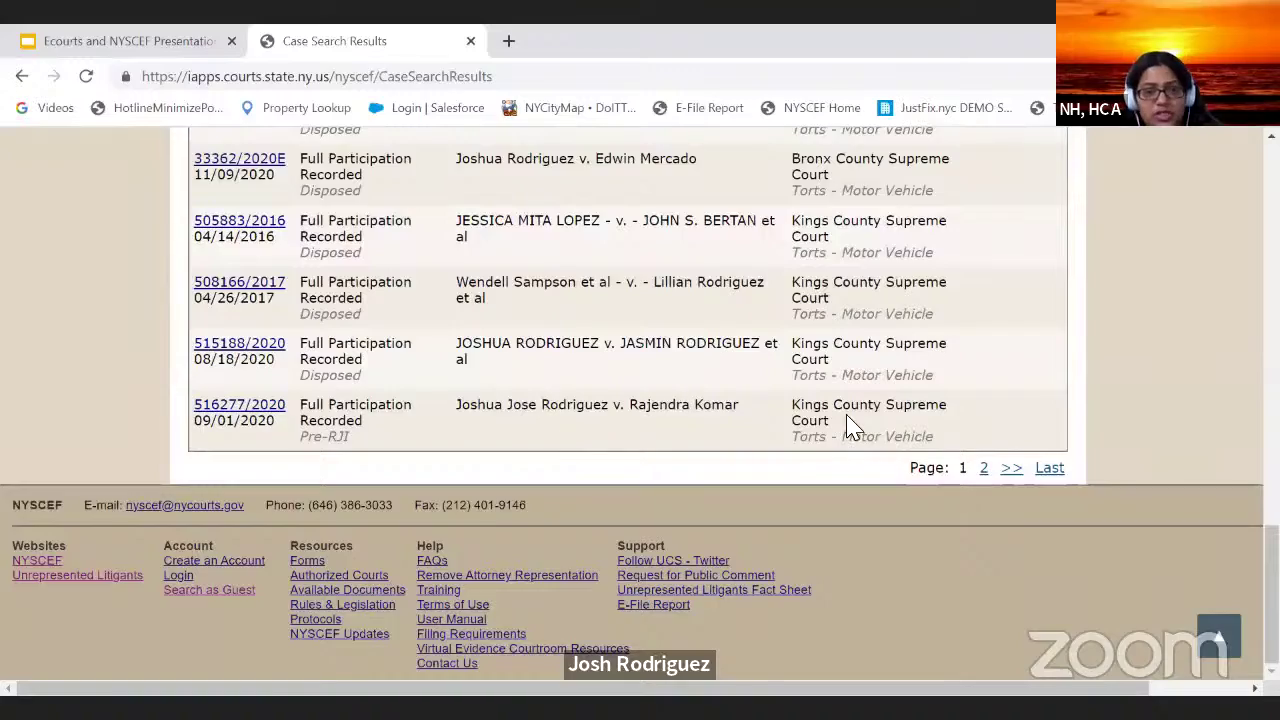
scroll(563, 434, "up", 10)
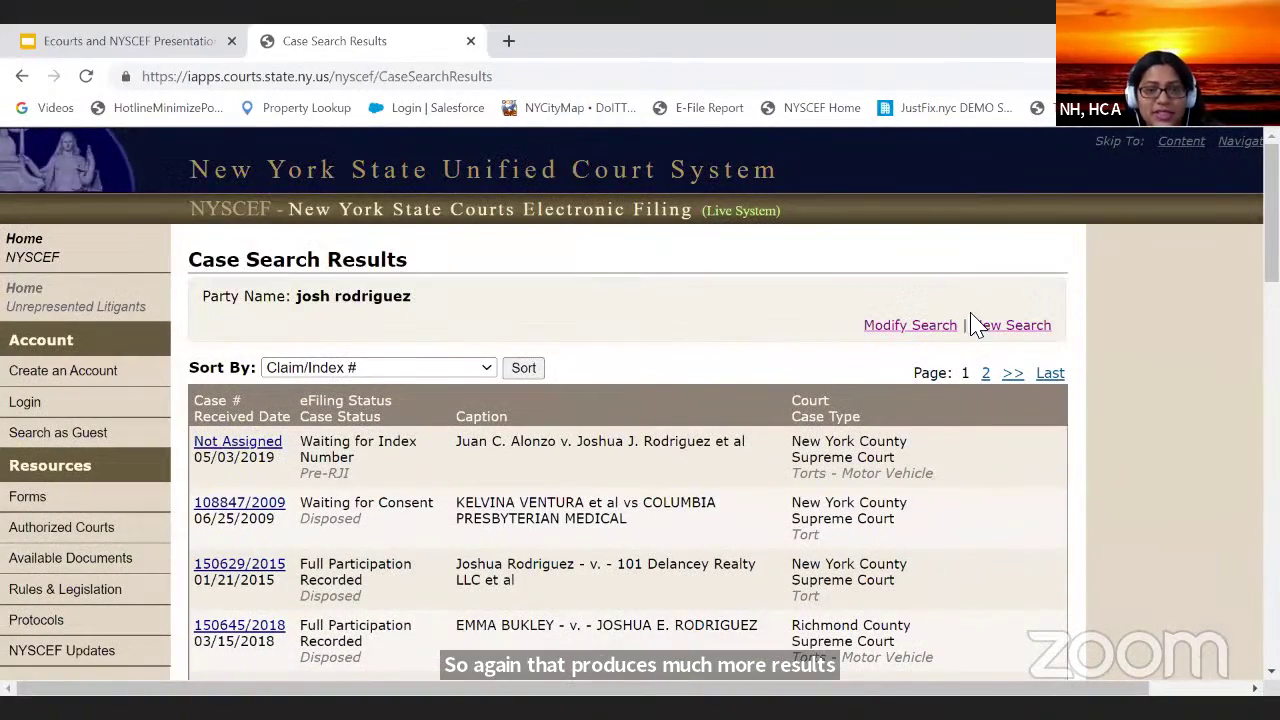
Step: Limit the party-name search to Queens county, rerun it, then return to edit the criteria
left_click(906, 326)
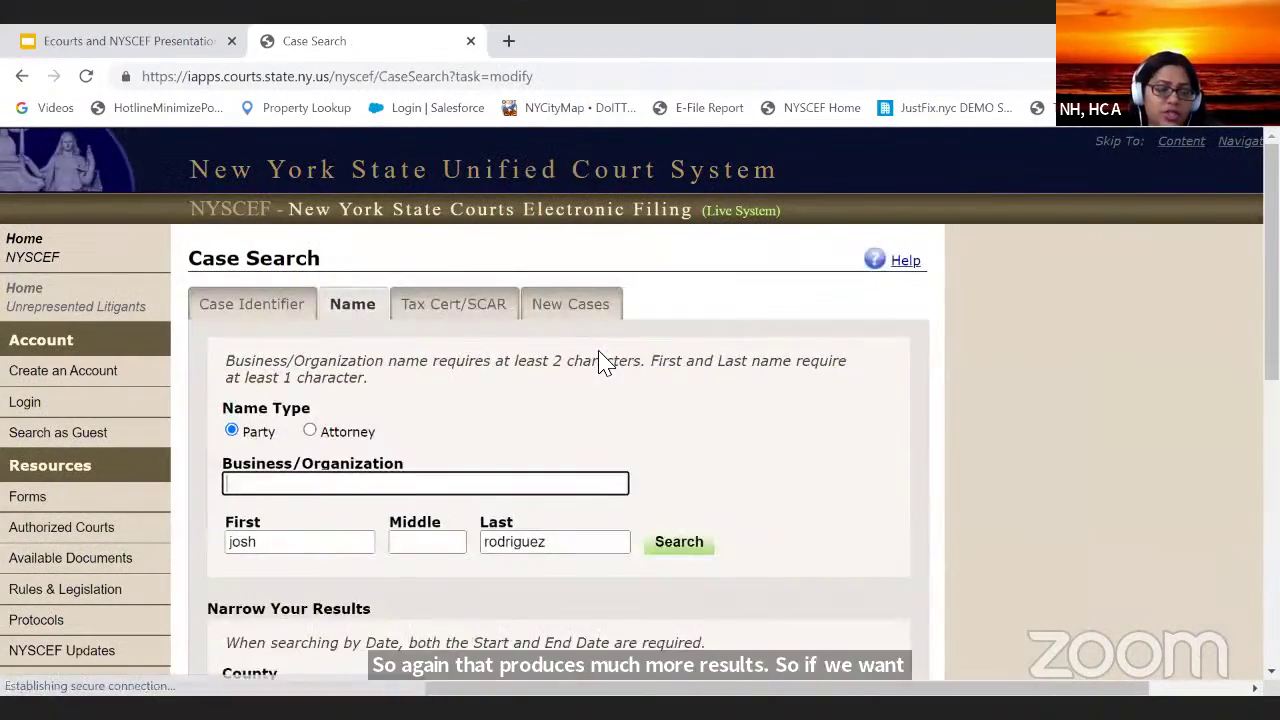
scroll(600, 363, "down", 5)
scroll(591, 371, "up", 3)
left_click(352, 392)
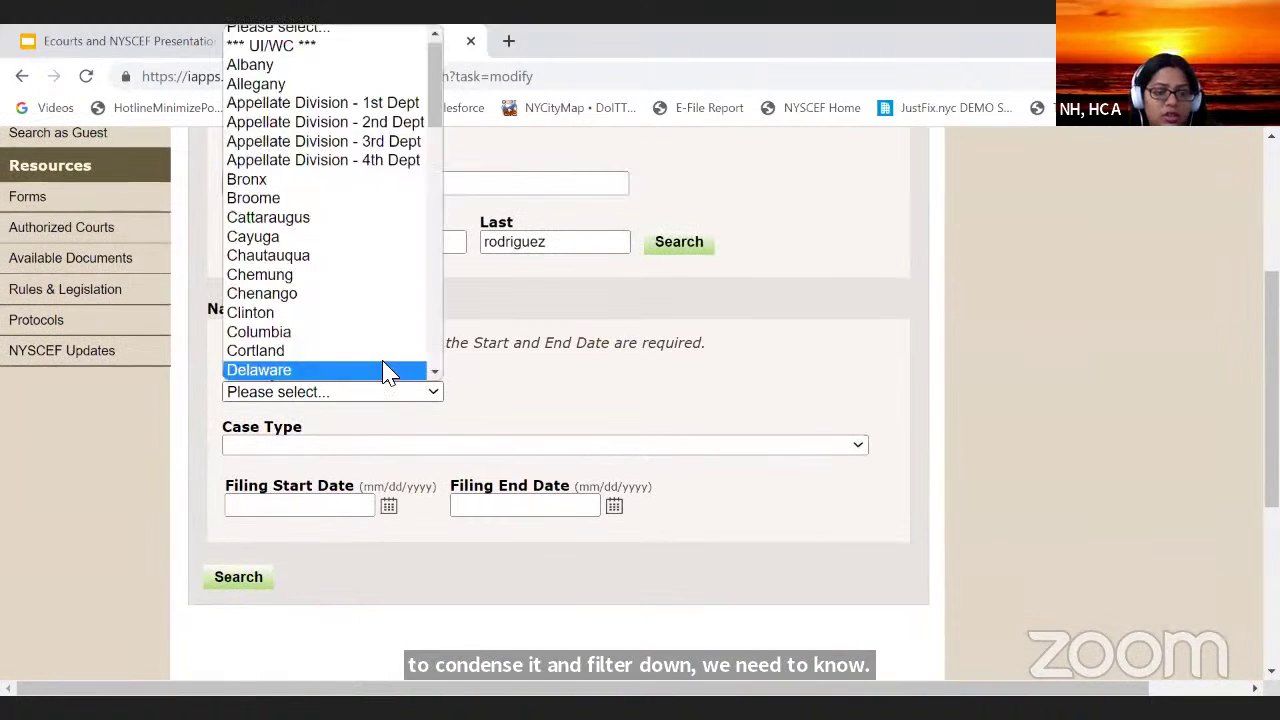
key("q")
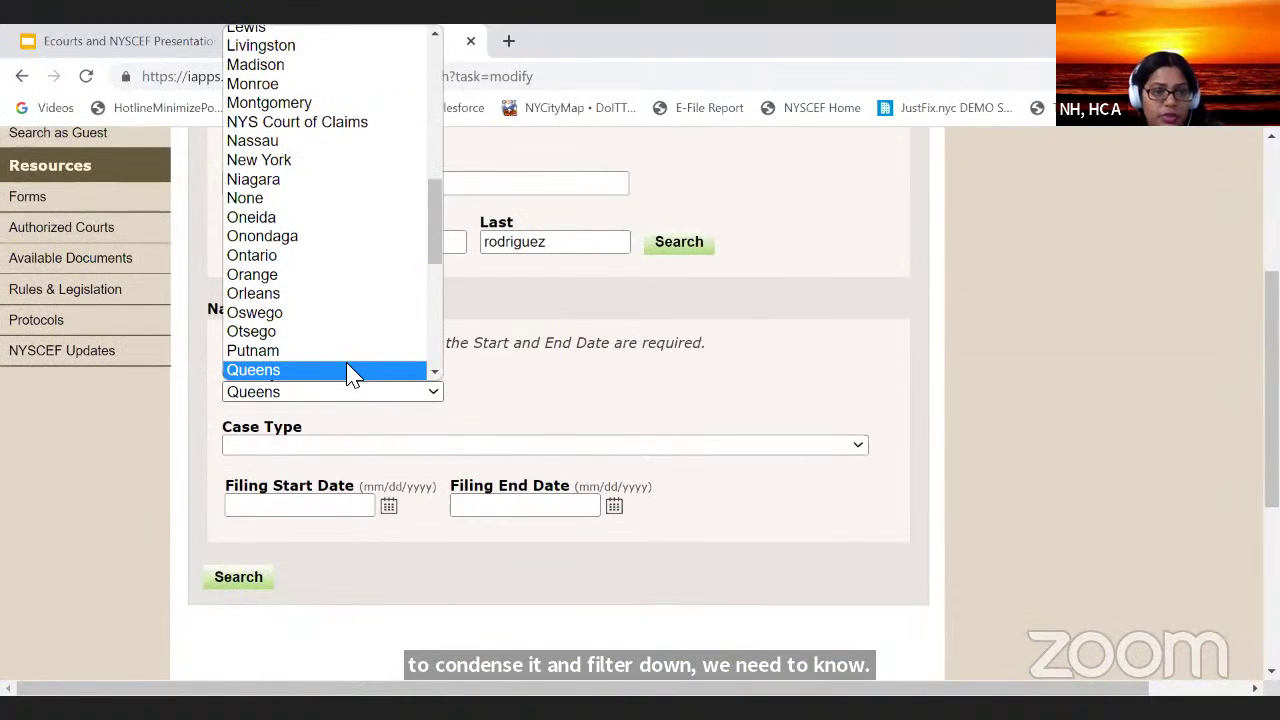
left_click(352, 370)
left_click(212, 582)
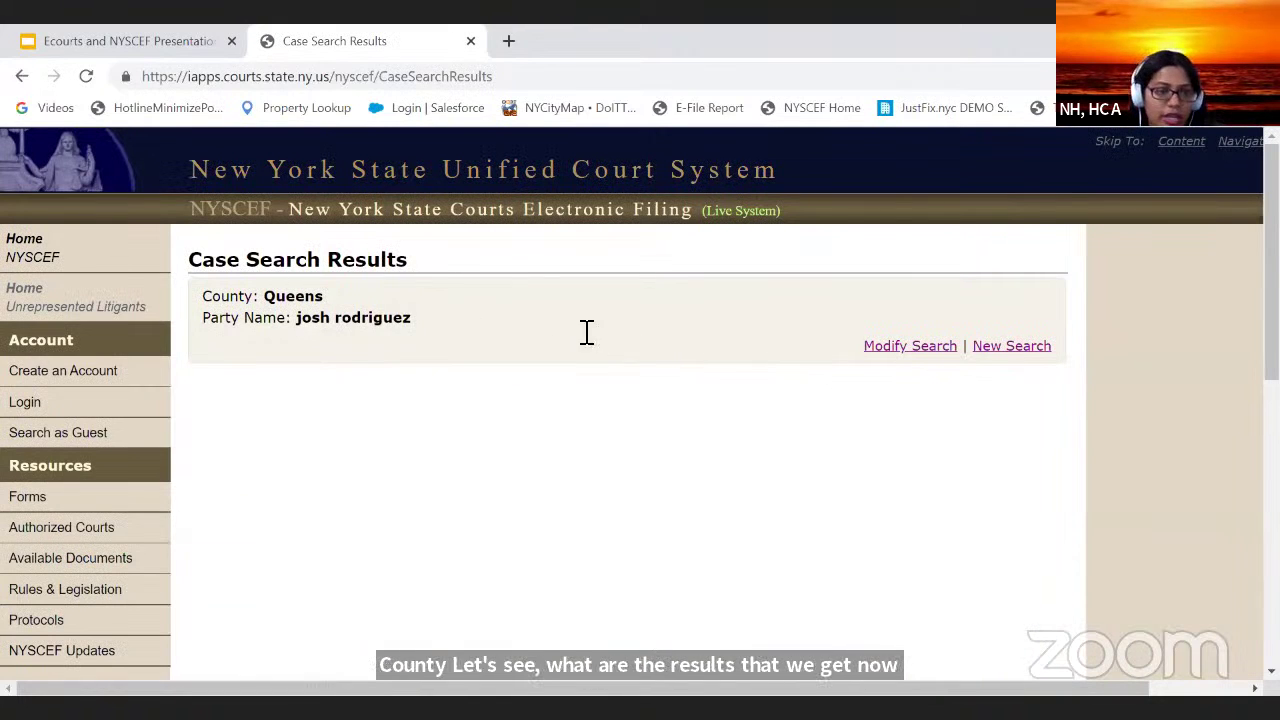
left_click(940, 350)
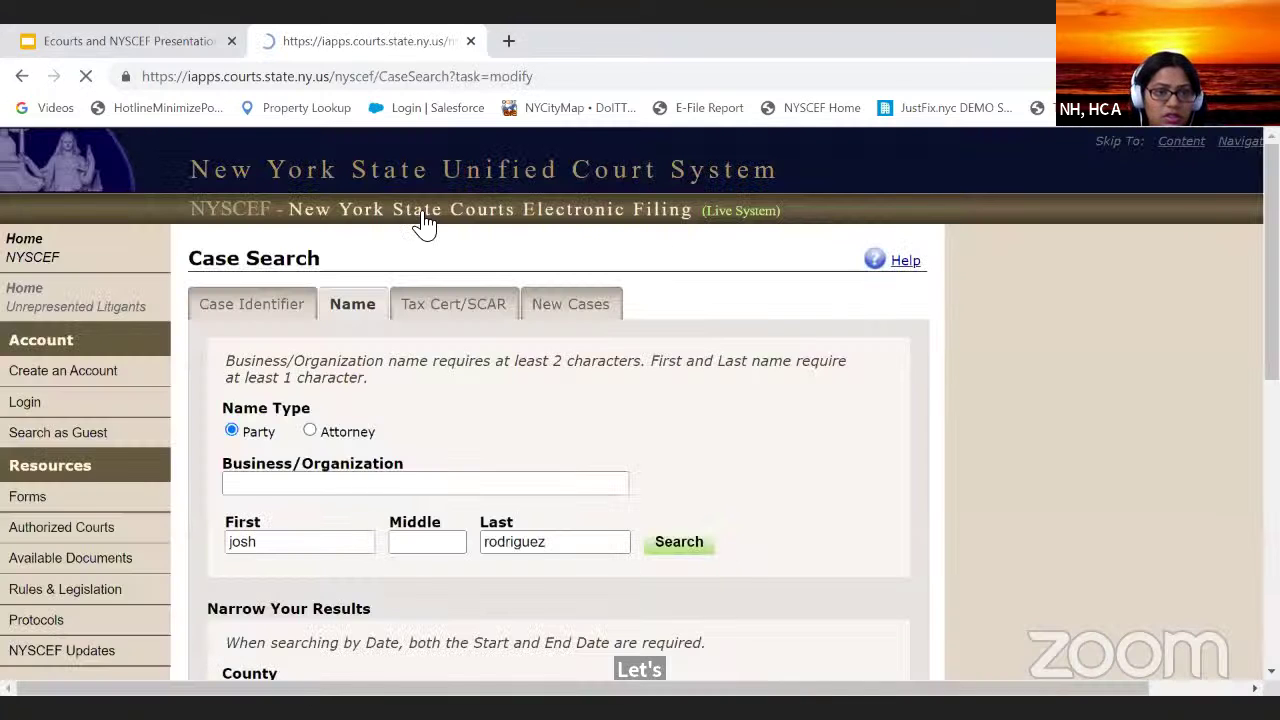
Step: Rerun the Queens search with a different party first and last name and browse the five result pages
left_click(329, 540)
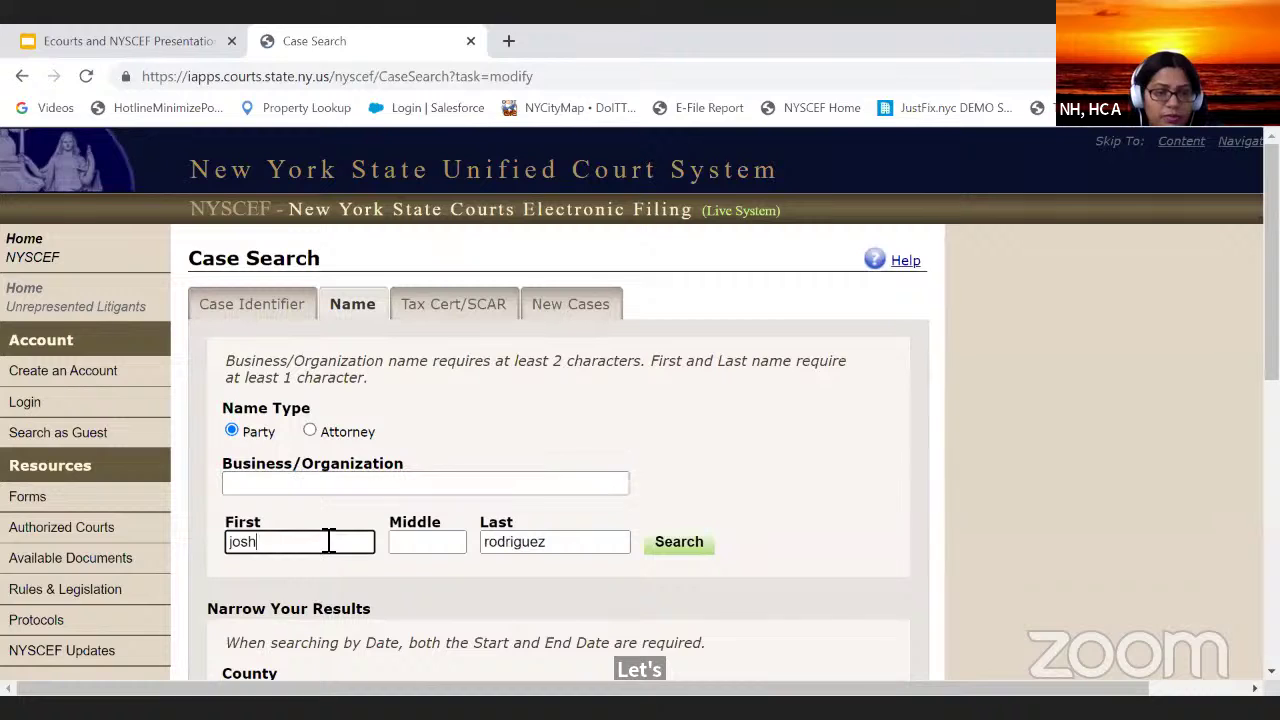
key("BackSpace")
key("BackSpace")
key("BackSpace")
key("BackSpace")
type("a")
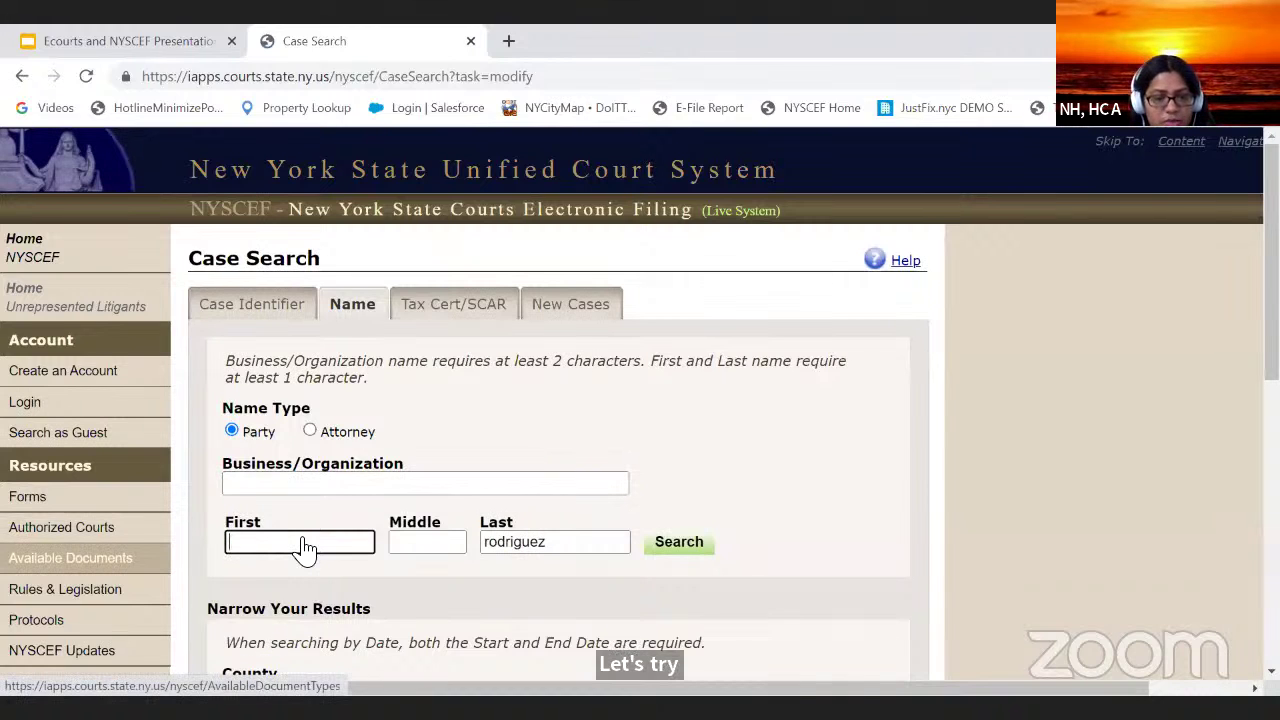
type("jane")
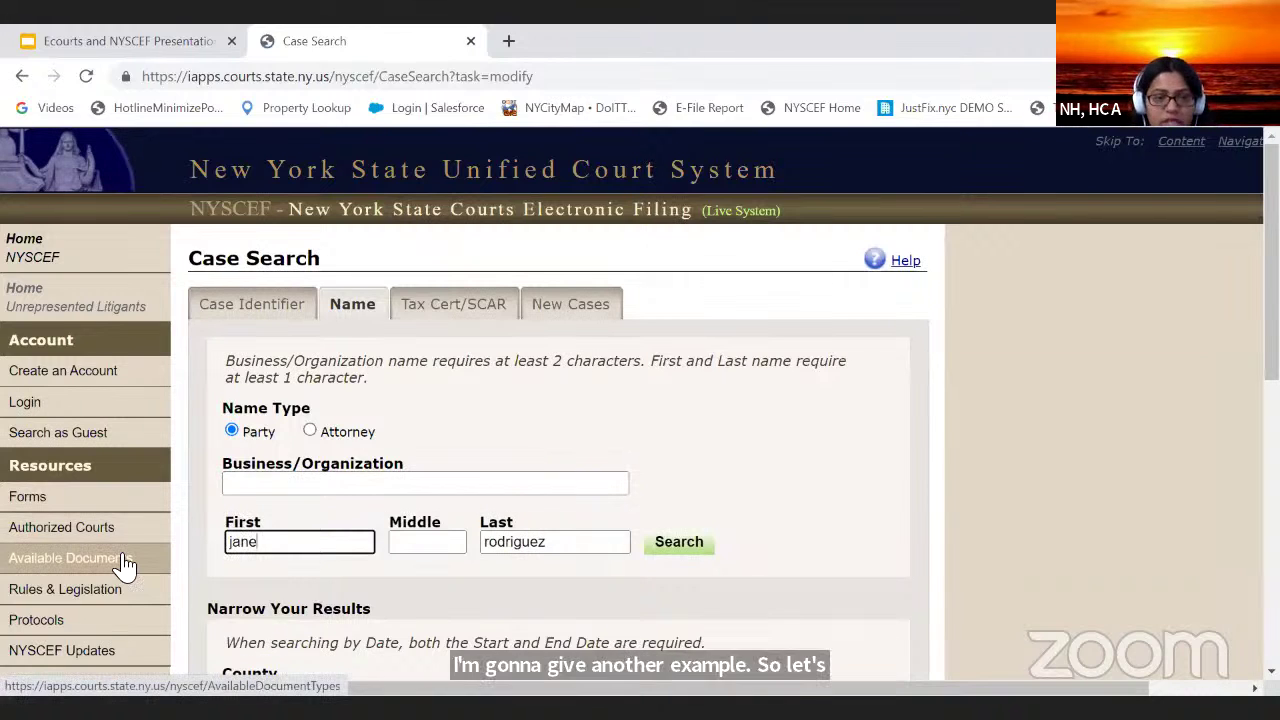
key("BackSpace")
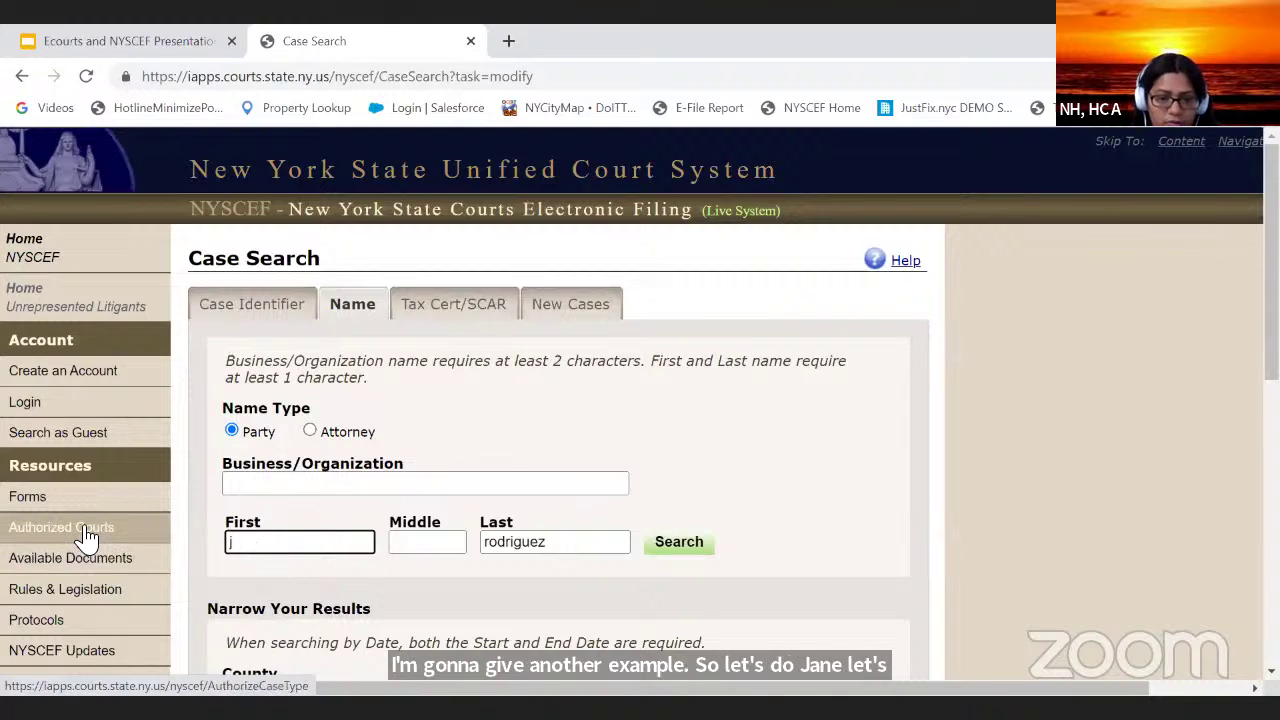
type("n")
left_click(580, 550)
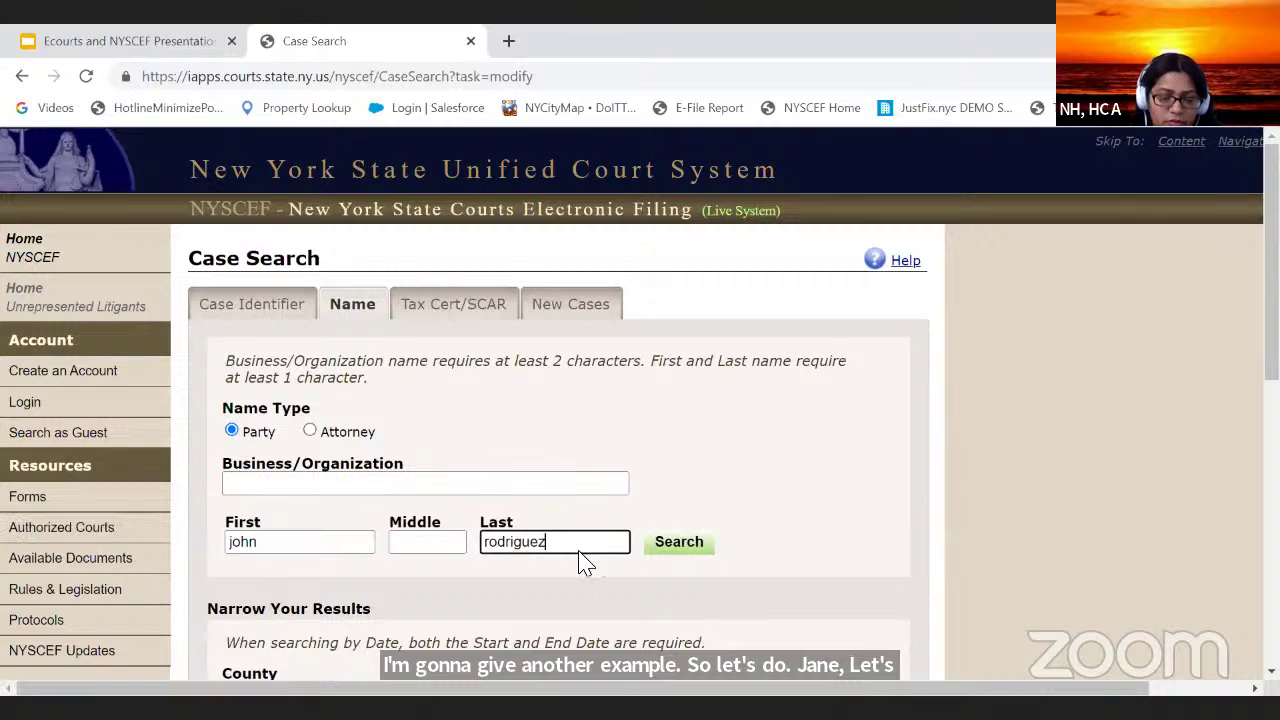
type("d")
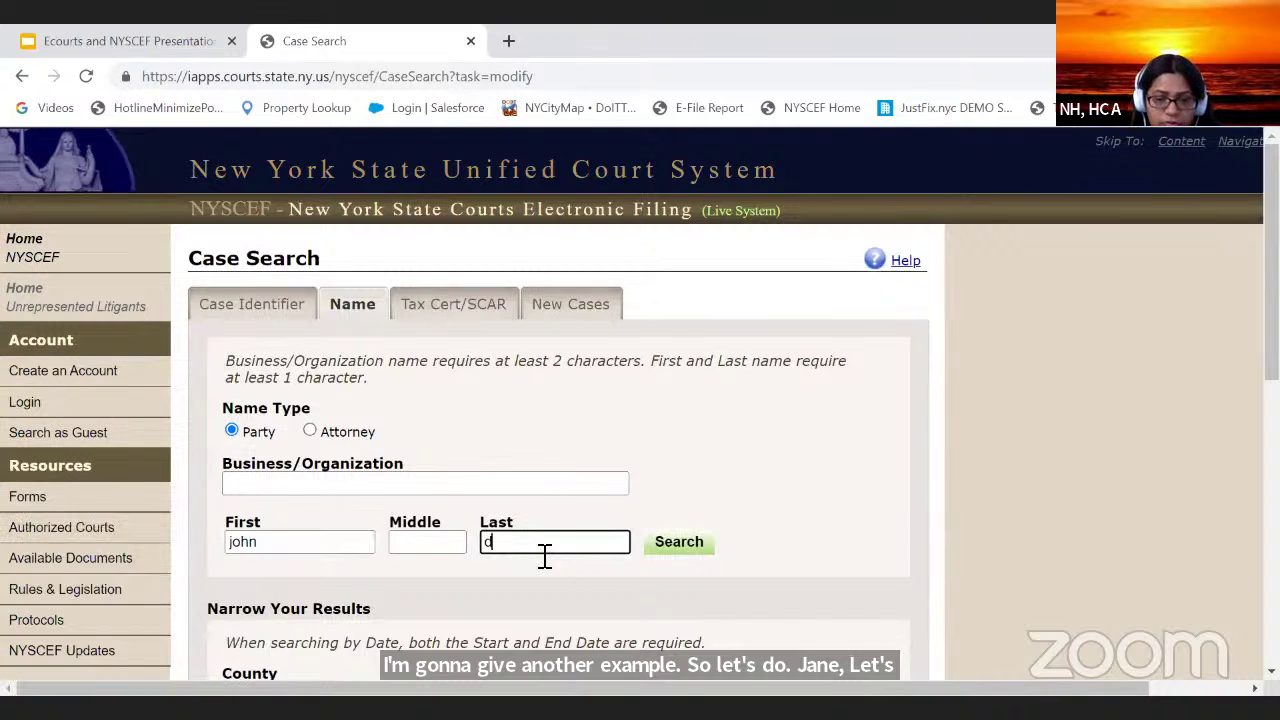
type("oe")
key("Return")
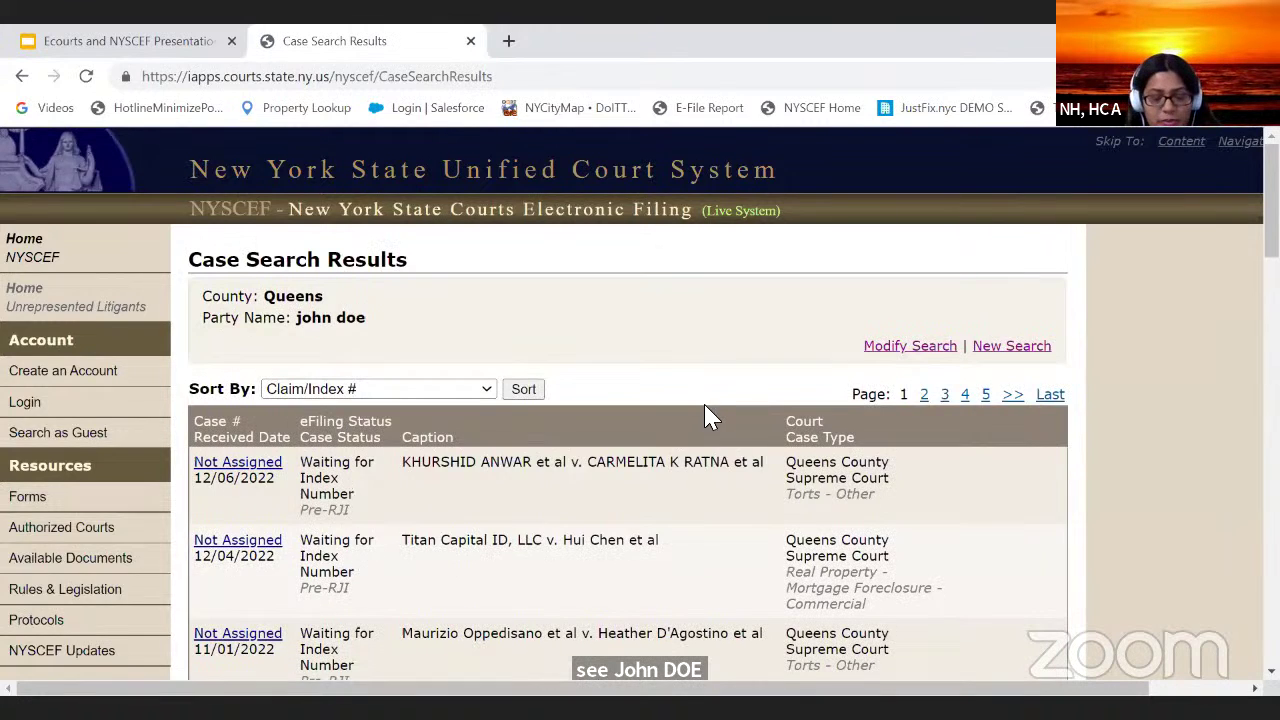
scroll(700, 410, "down", 5)
scroll(686, 405, "down", 10)
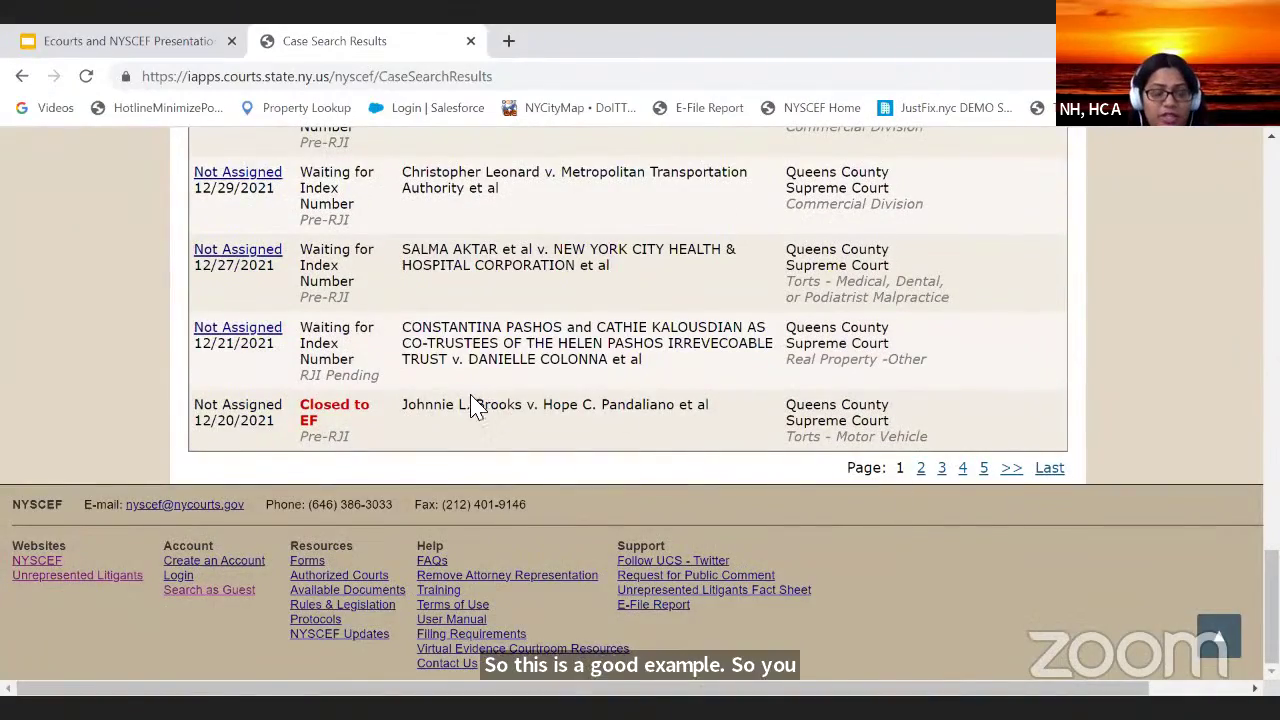
scroll(420, 360, "up", 5)
scroll(372, 318, "up", 10)
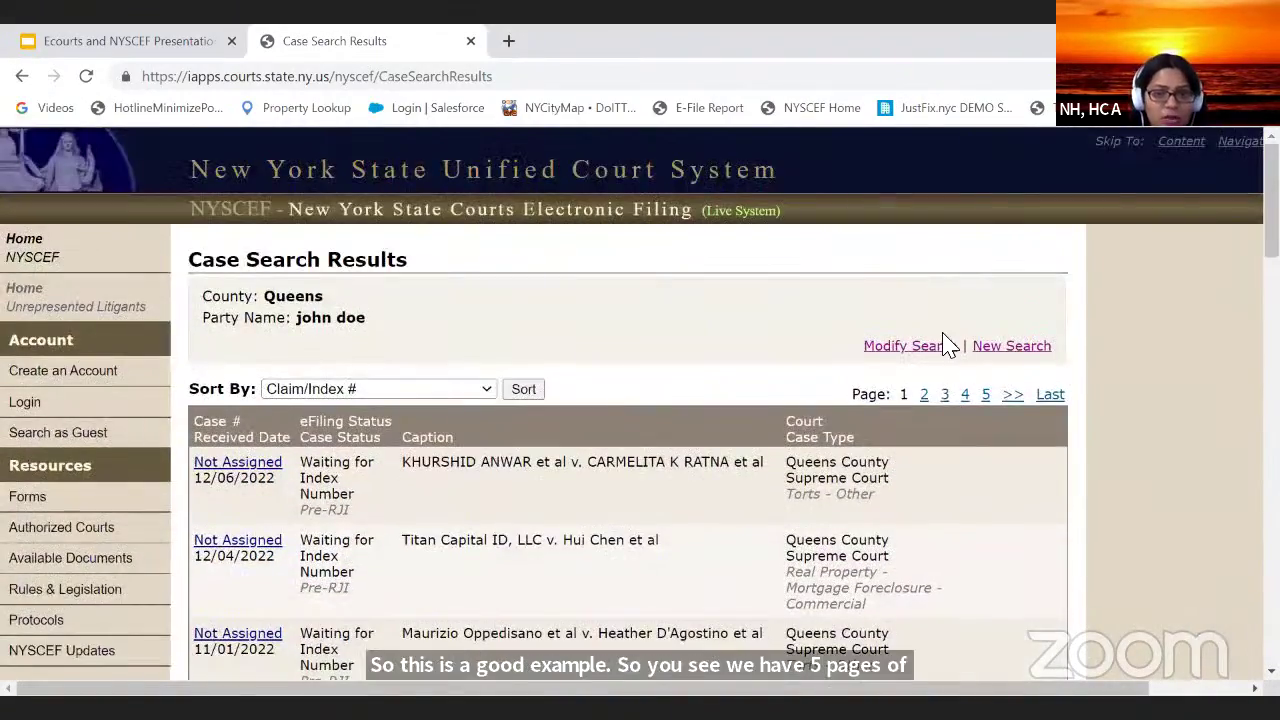
Step: Reopen the Queens party search form to refine its criteria
left_click(943, 348)
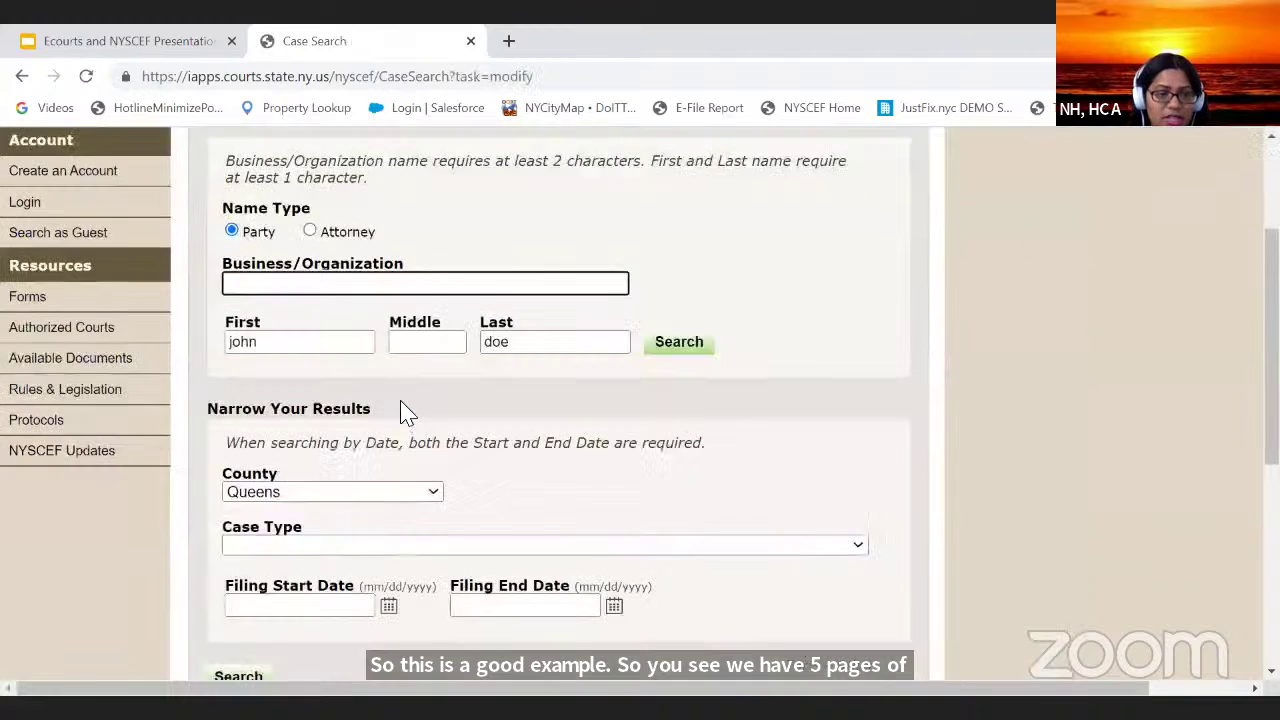
scroll(400, 300, "down", 3)
scroll(363, 294, "up", 2)
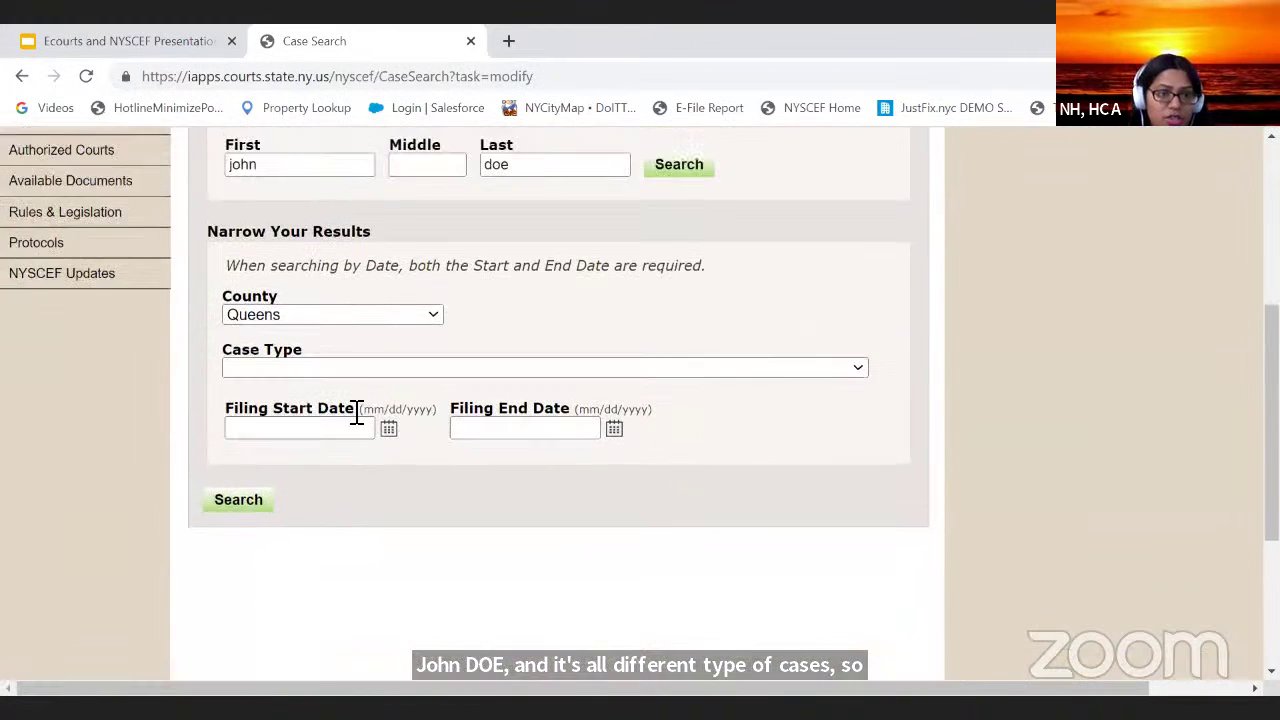
scroll(358, 408, "up", 3)
scroll(357, 406, "down", 3)
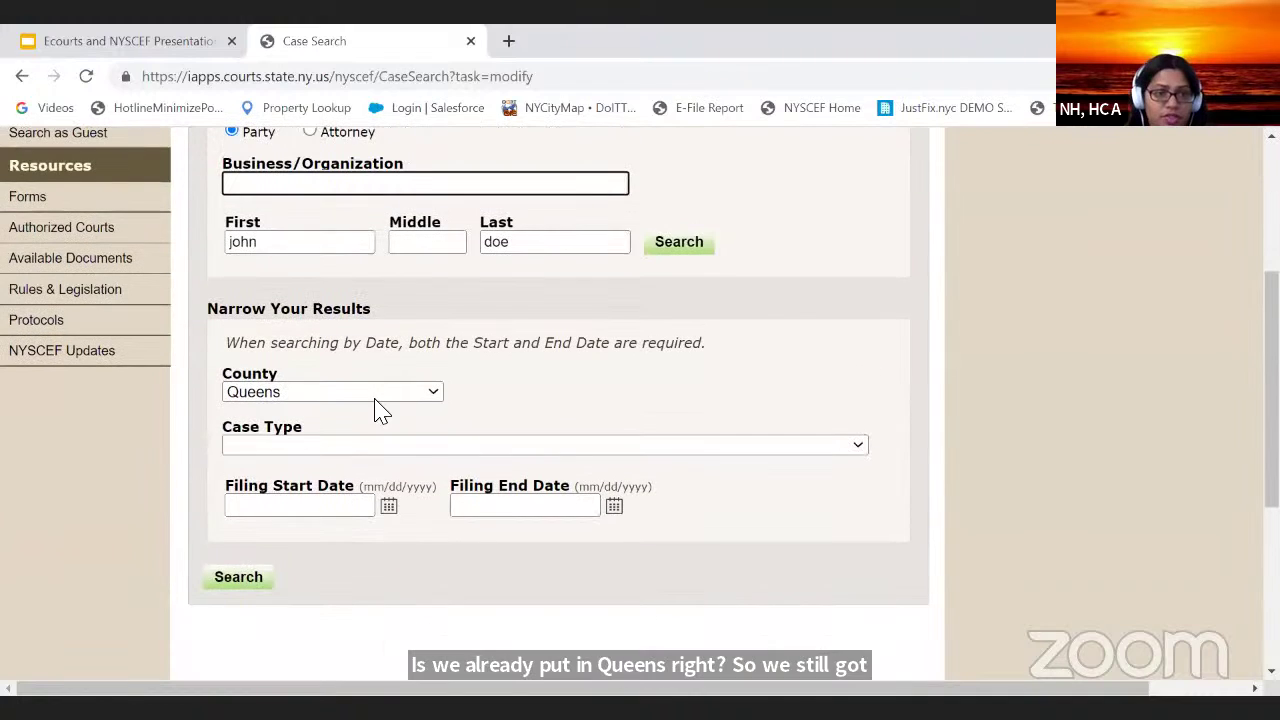
Step: Set the case type to Landlord and Tenant - Holdover, rerun the search, and review results
left_click(385, 445)
scroll(414, 257, "down", 5)
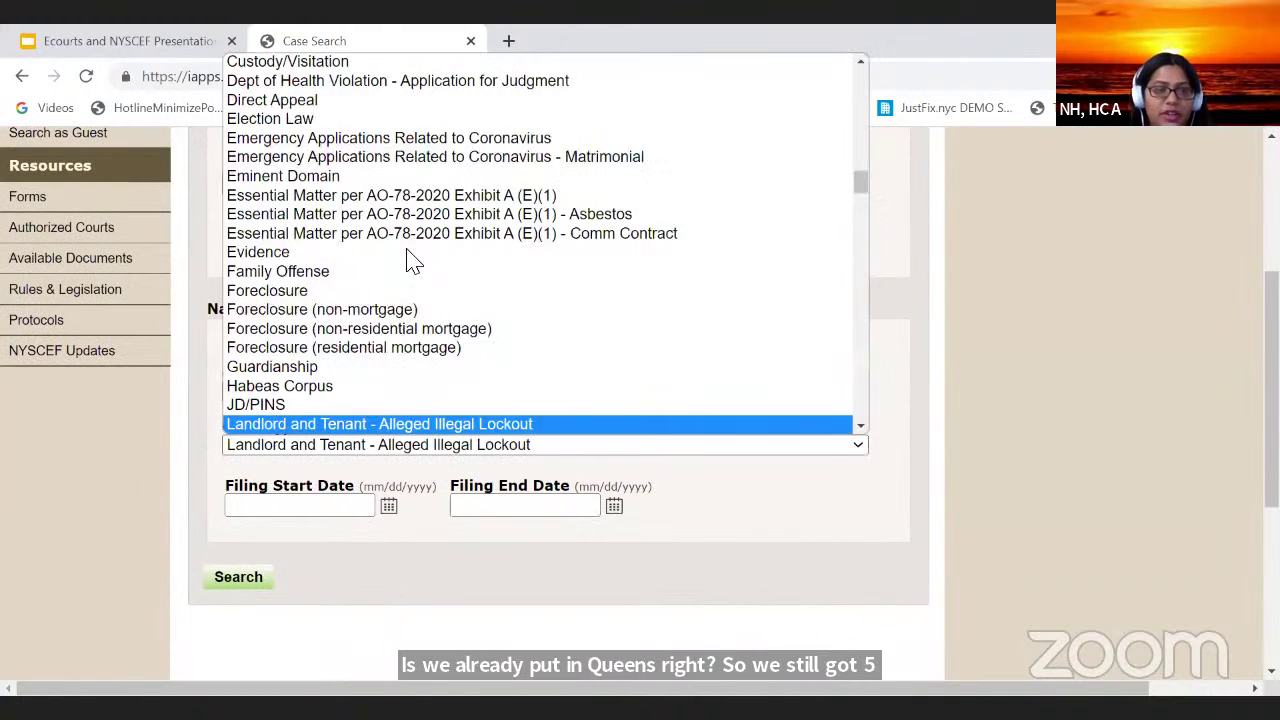
scroll(355, 345, "down", 2)
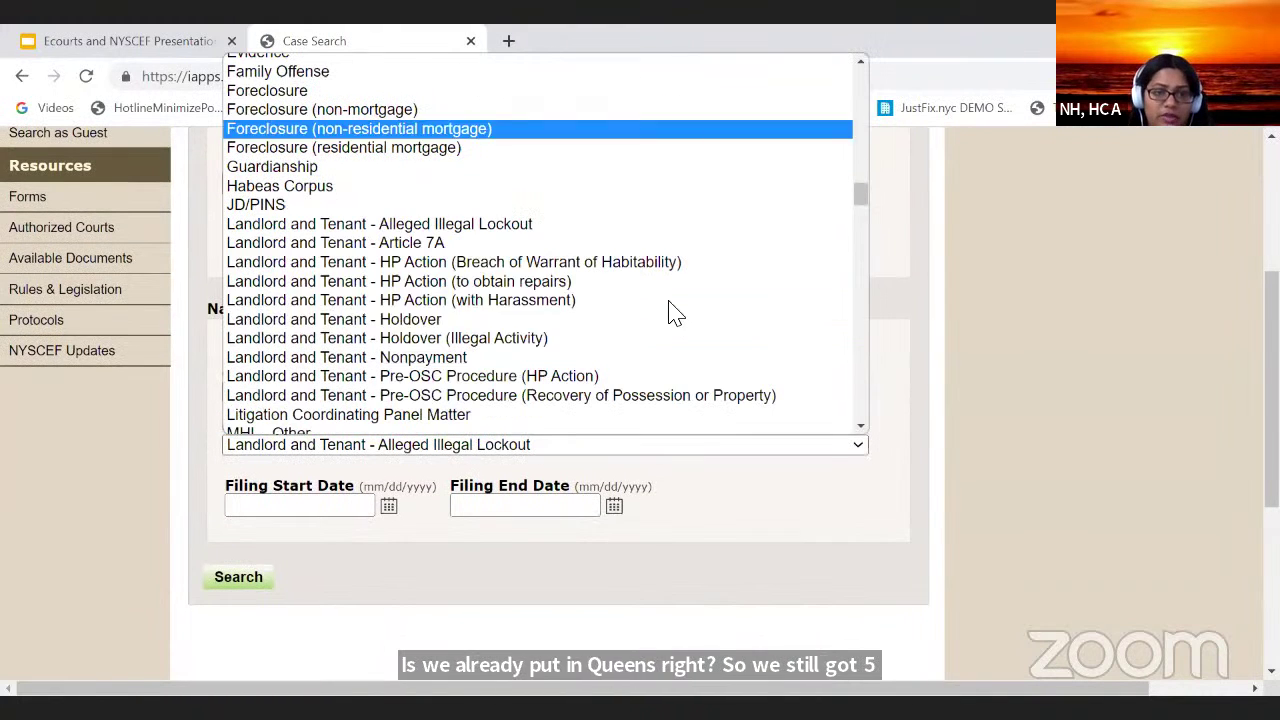
left_click(578, 322)
left_click(243, 577)
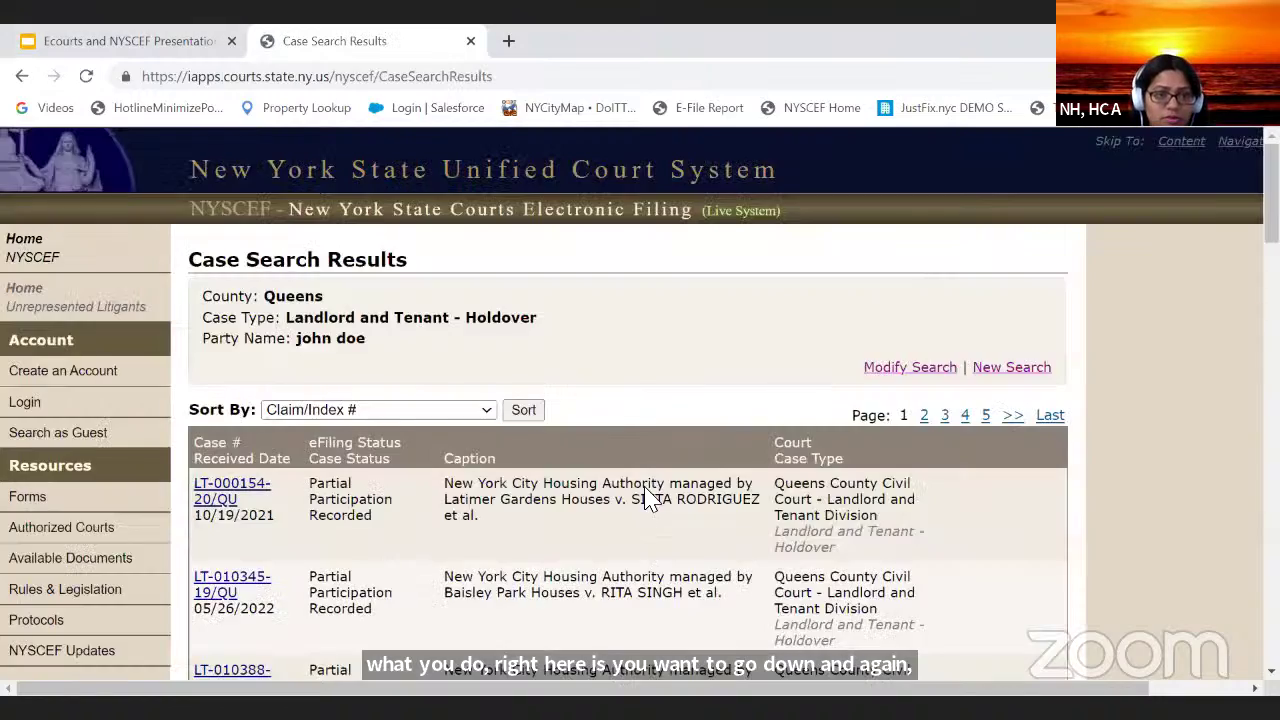
scroll(609, 409, "down", 8)
scroll(615, 420, "down", 15)
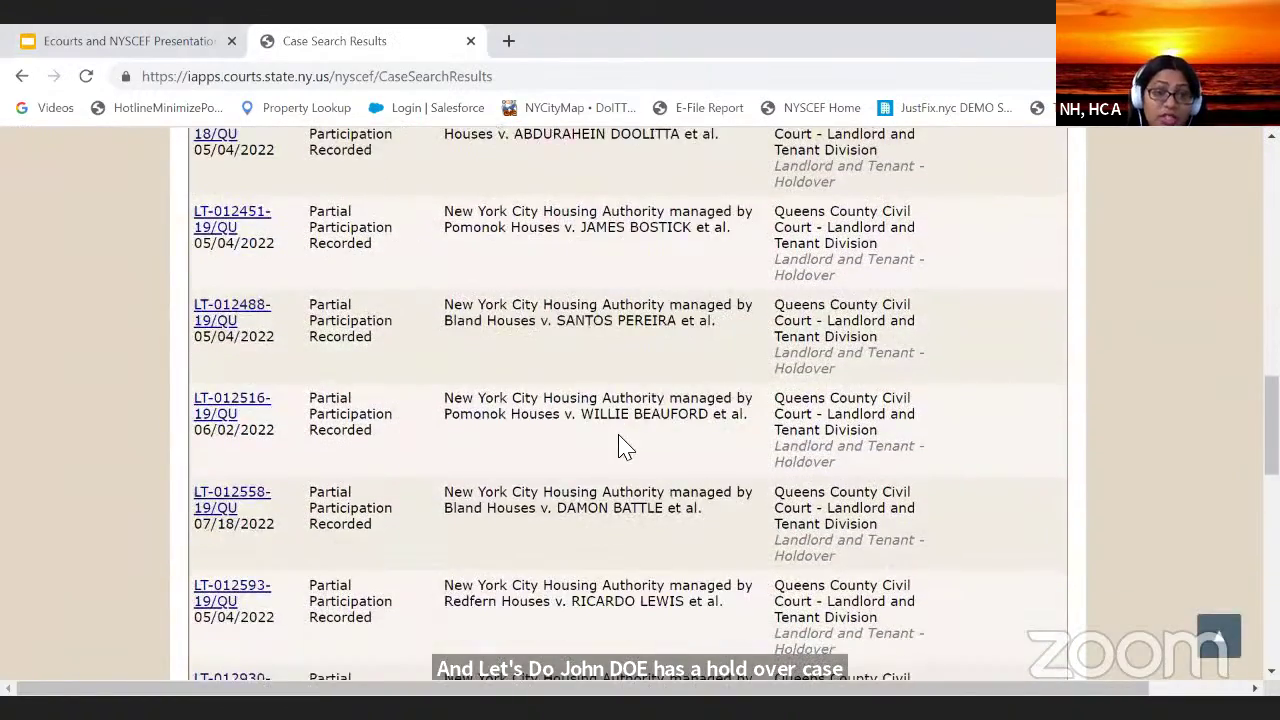
scroll(622, 437, "up", 20)
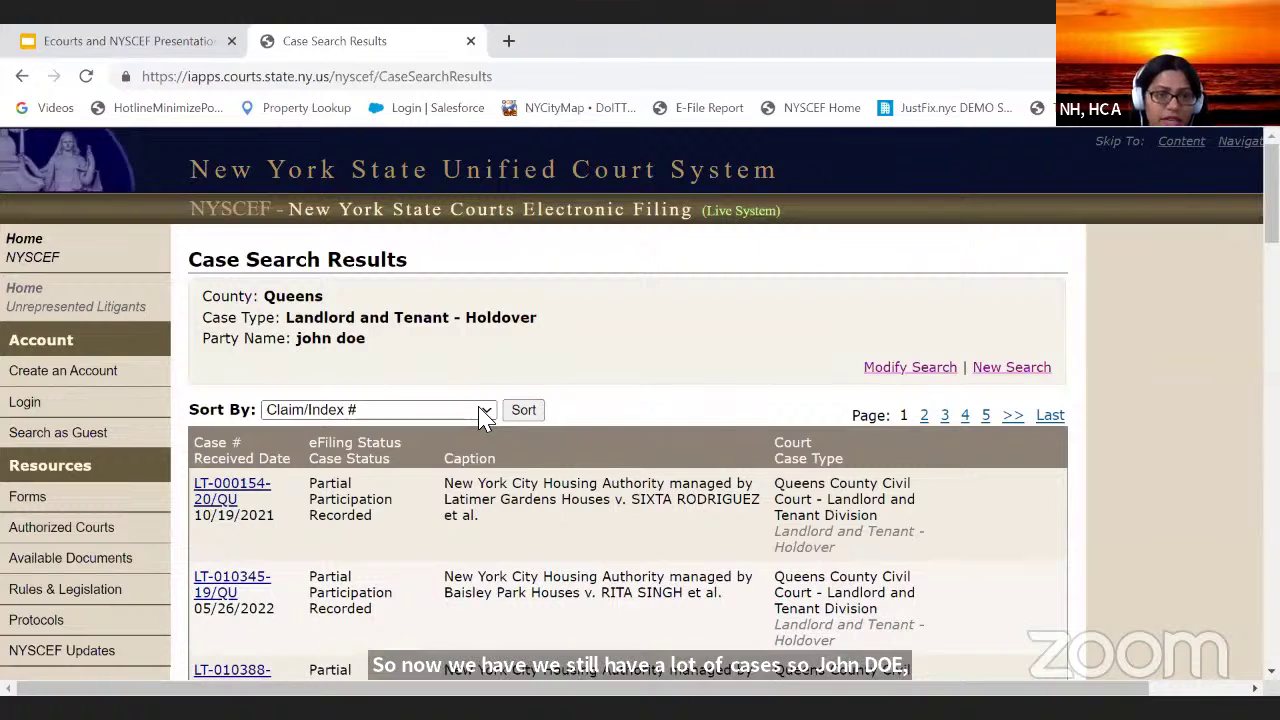
Step: Sort the holdover results by received date, oldest to newest
left_click(486, 410)
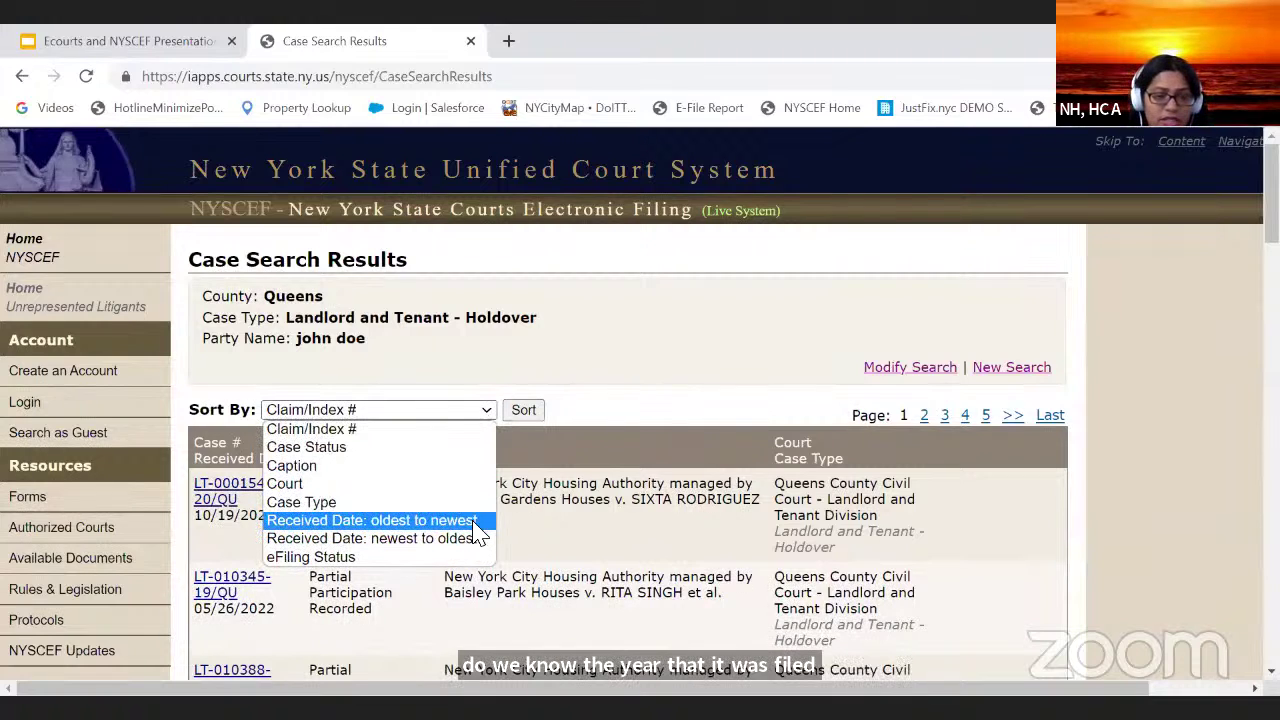
left_click(372, 520)
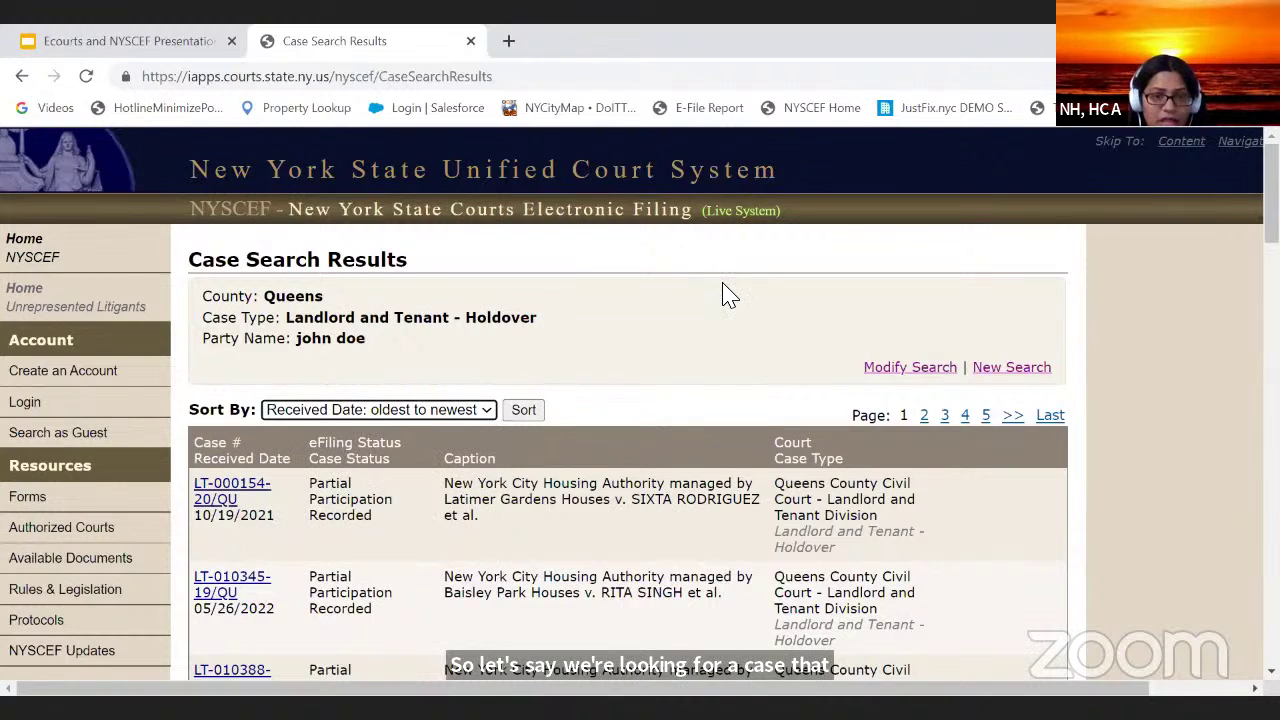
scroll(625, 480, "down", 3)
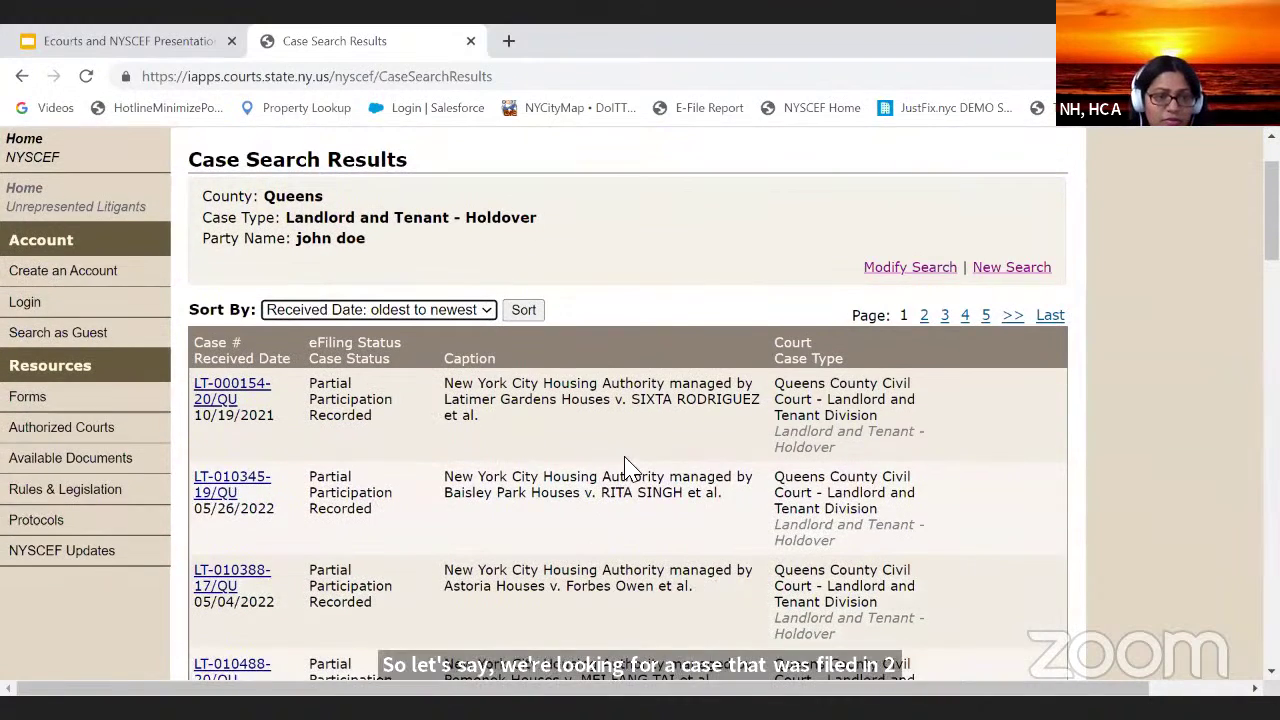
scroll(640, 460, "up", 3)
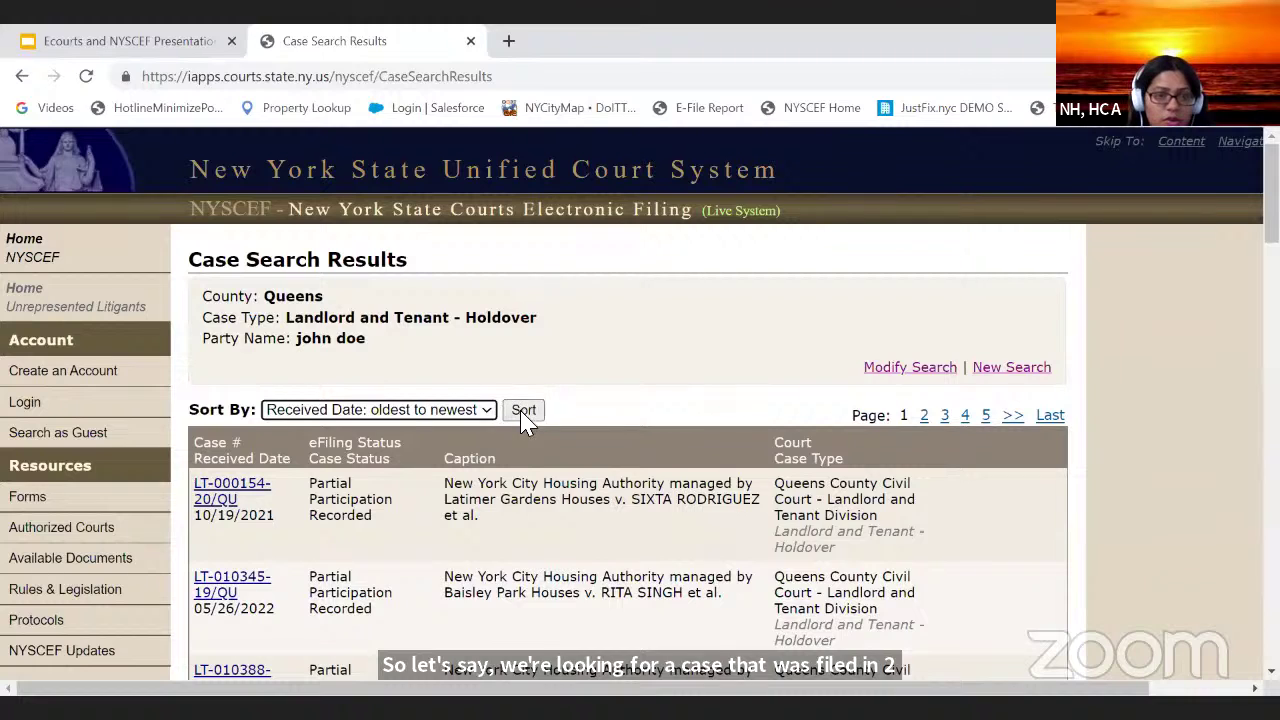
left_click(523, 451)
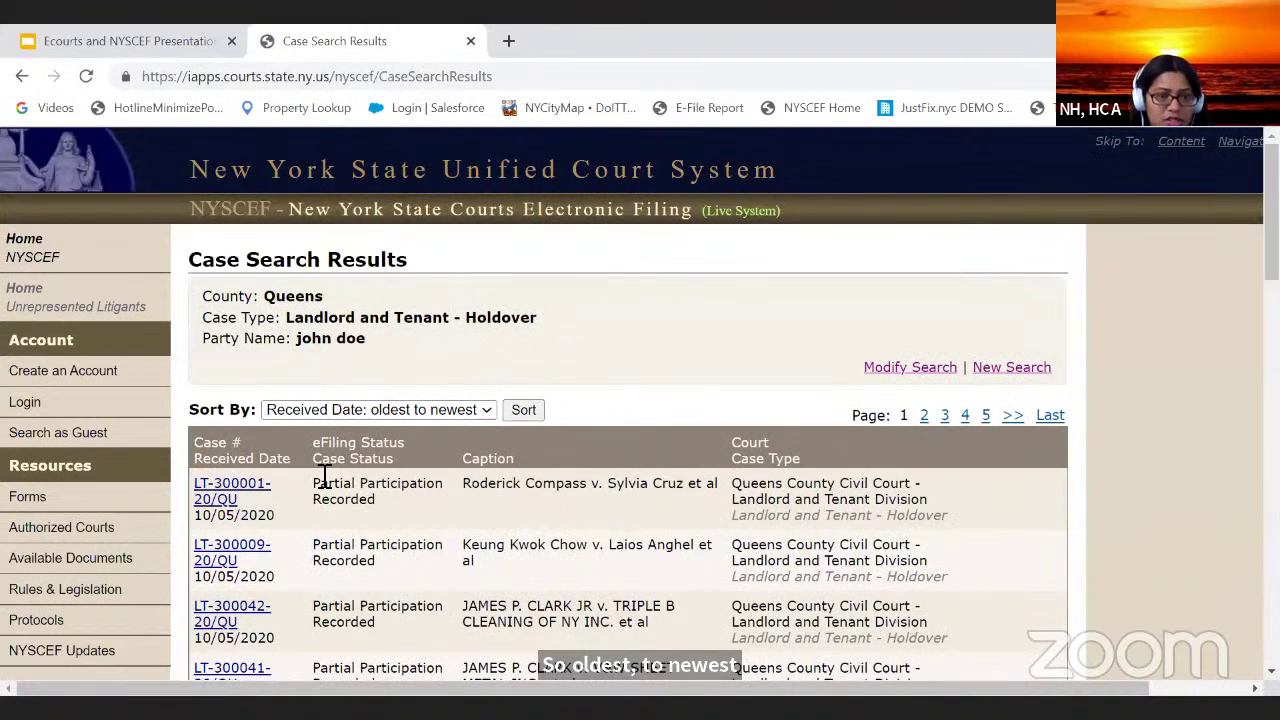
Step: Scroll through the sorted holdover cases received 10/05/2020 and 10/06/2020
scroll(206, 530, "down", 1)
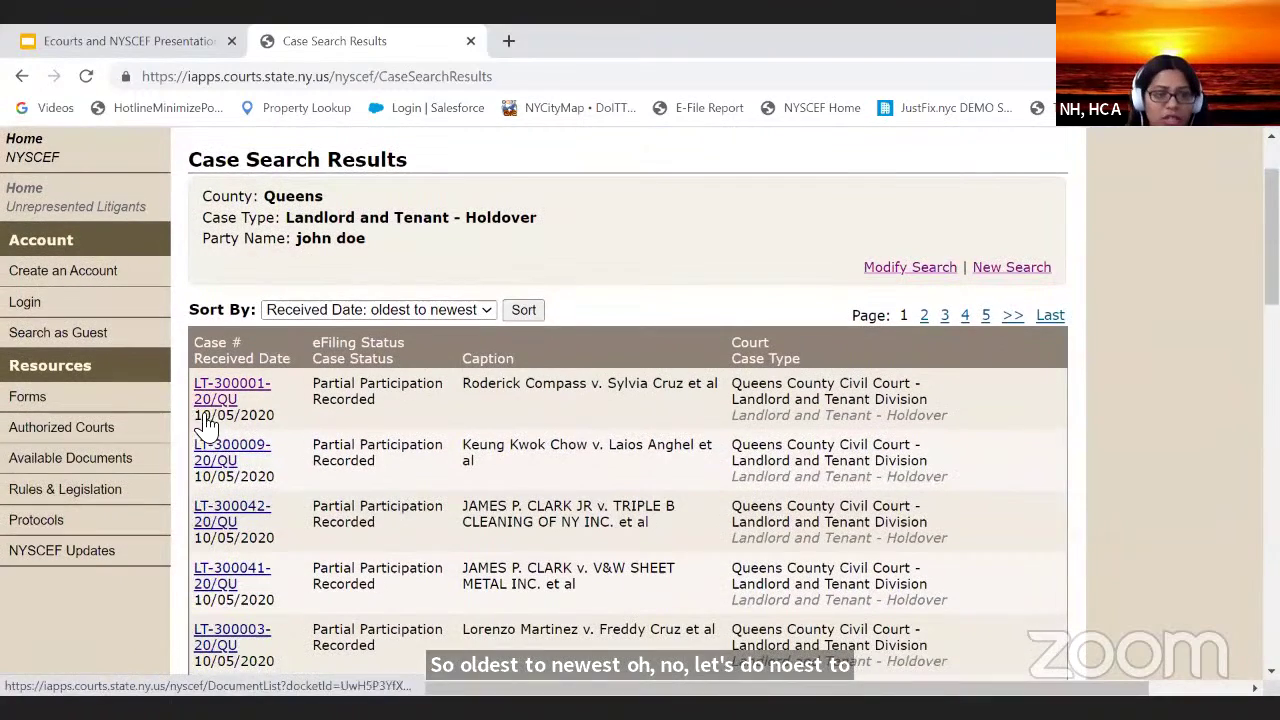
scroll(203, 440, "down", 1)
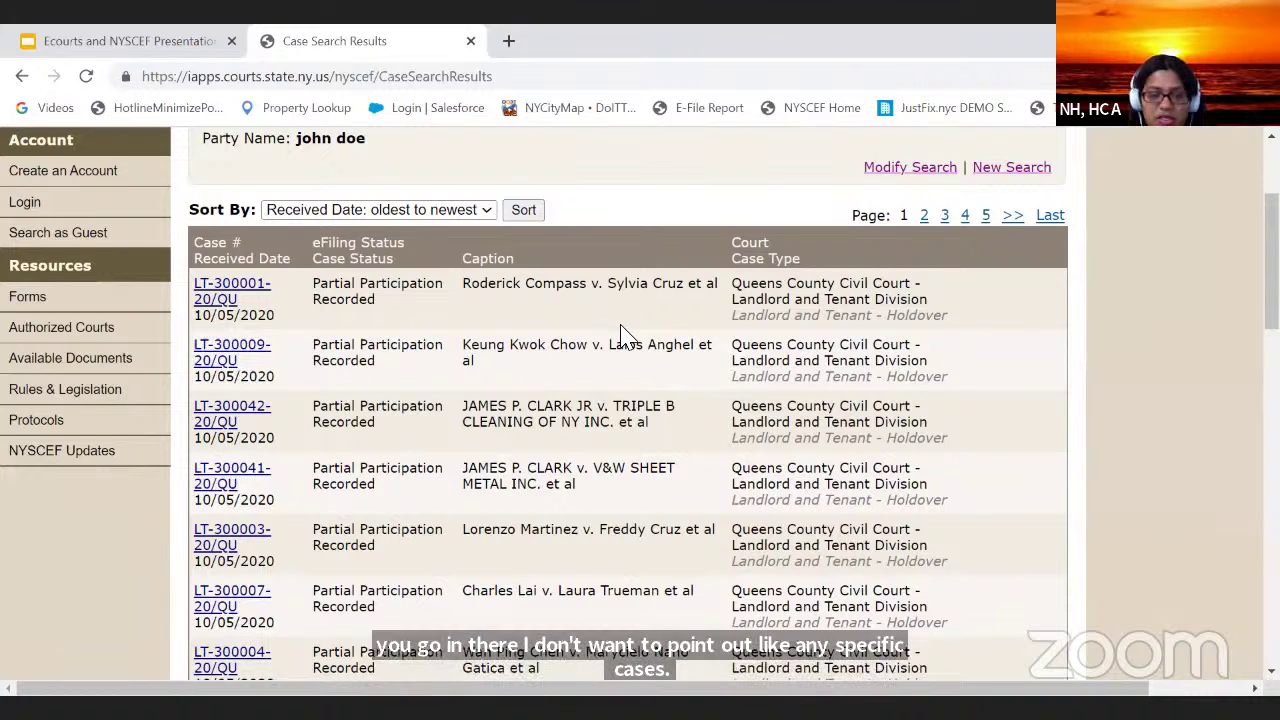
scroll(620, 338, "down", 1)
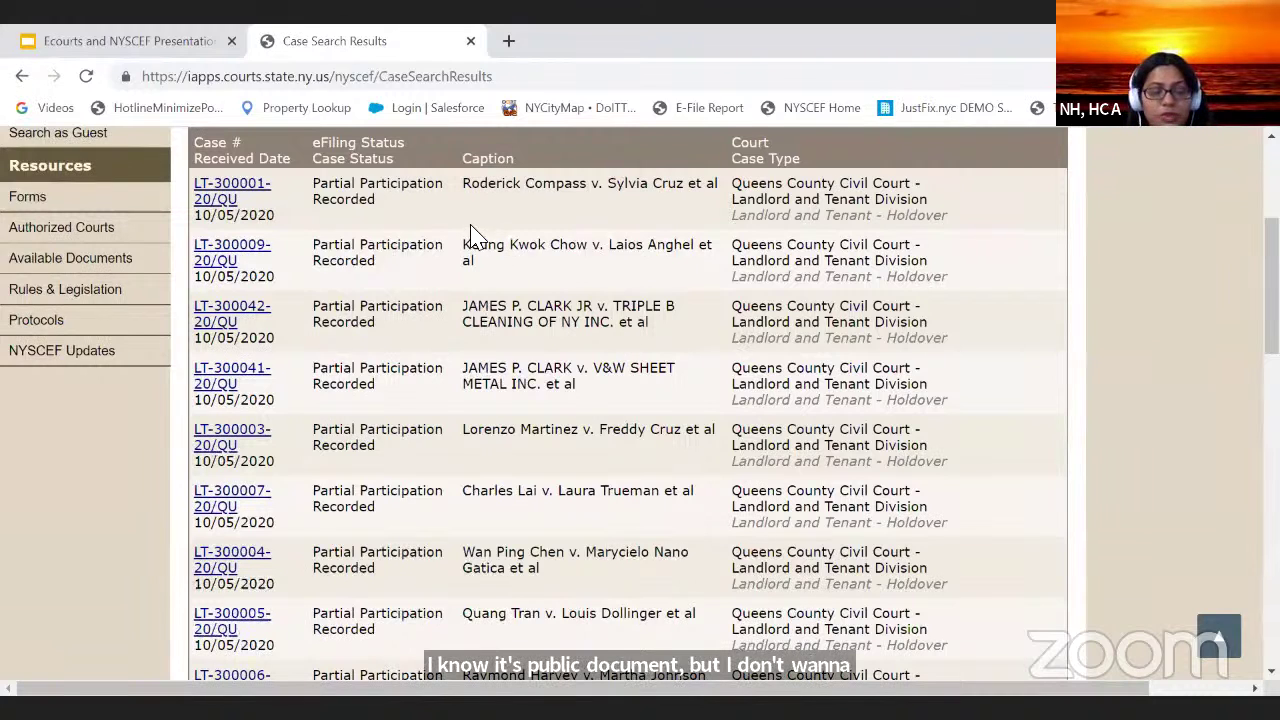
scroll(557, 358, "down", 3)
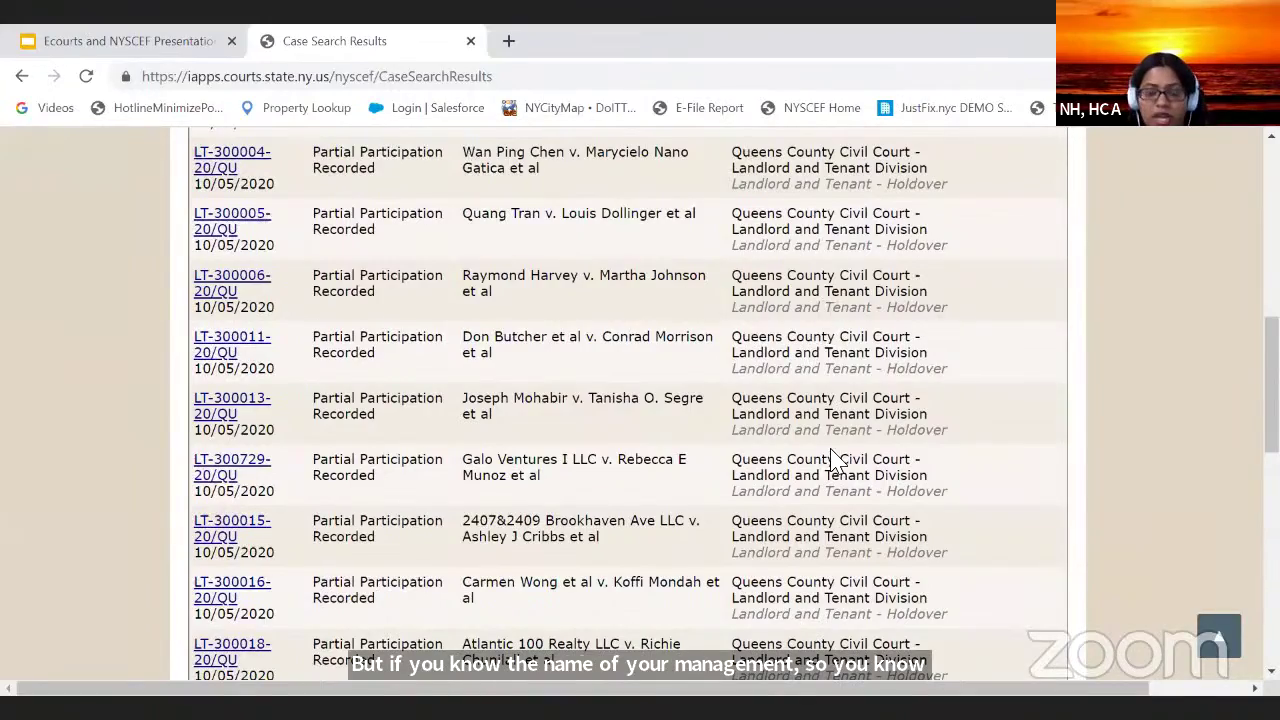
scroll(830, 410, "up", 3)
scroll(766, 332, "up", 1)
scroll(766, 332, "down", 15)
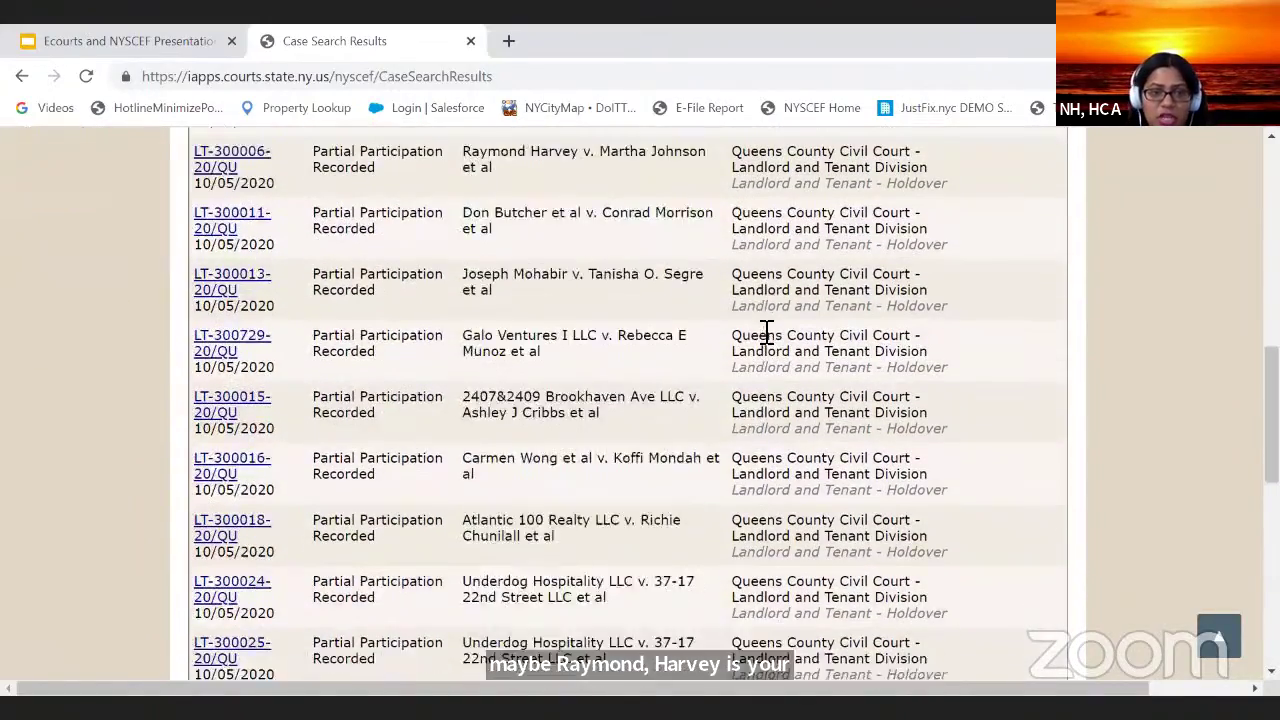
scroll(763, 314, "up", 3)
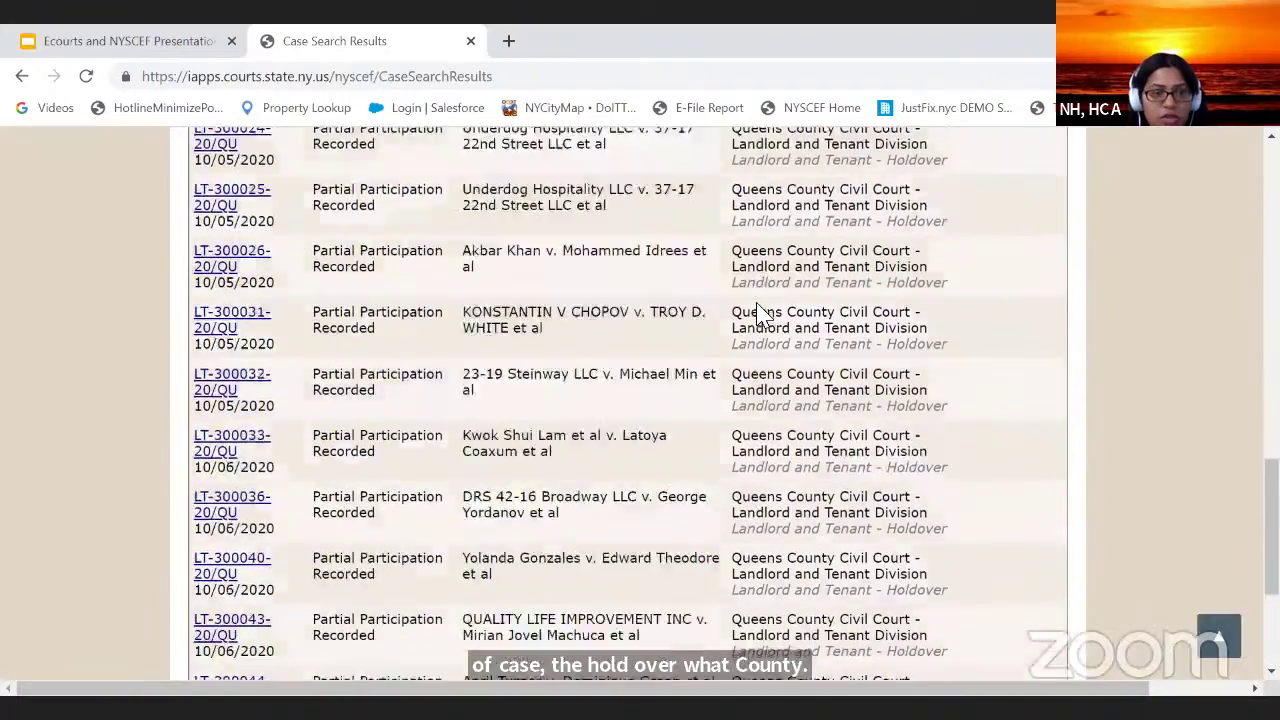
scroll(763, 314, "down", 3)
scroll(918, 485, "up", 10)
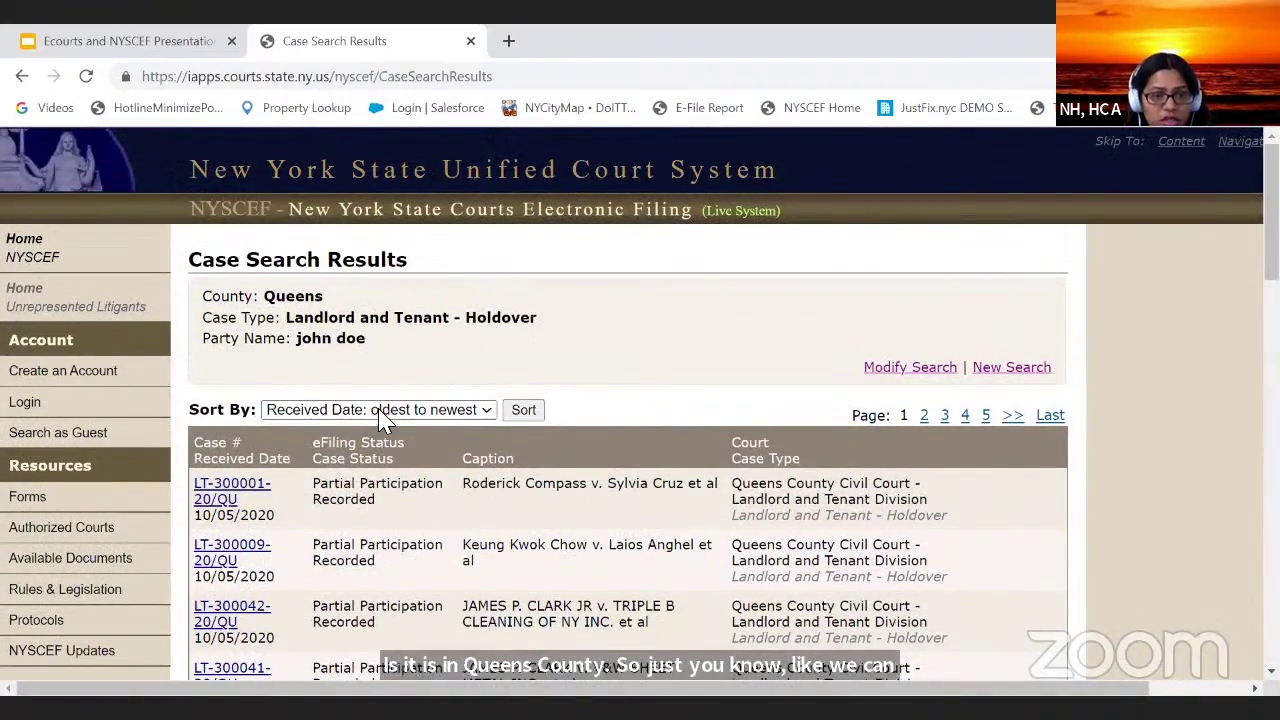
Step: Sort the holdover results by Case Status and scan the reordered list
left_click(380, 412)
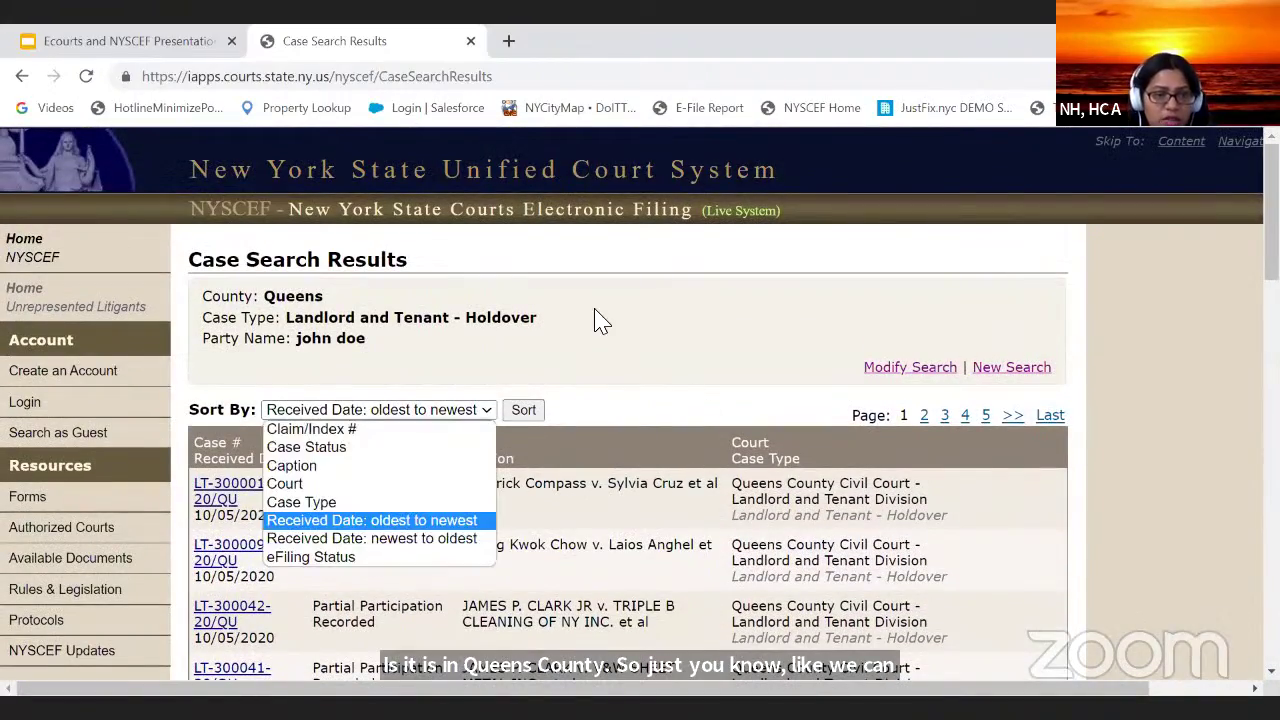
left_click(390, 449)
left_click(523, 410)
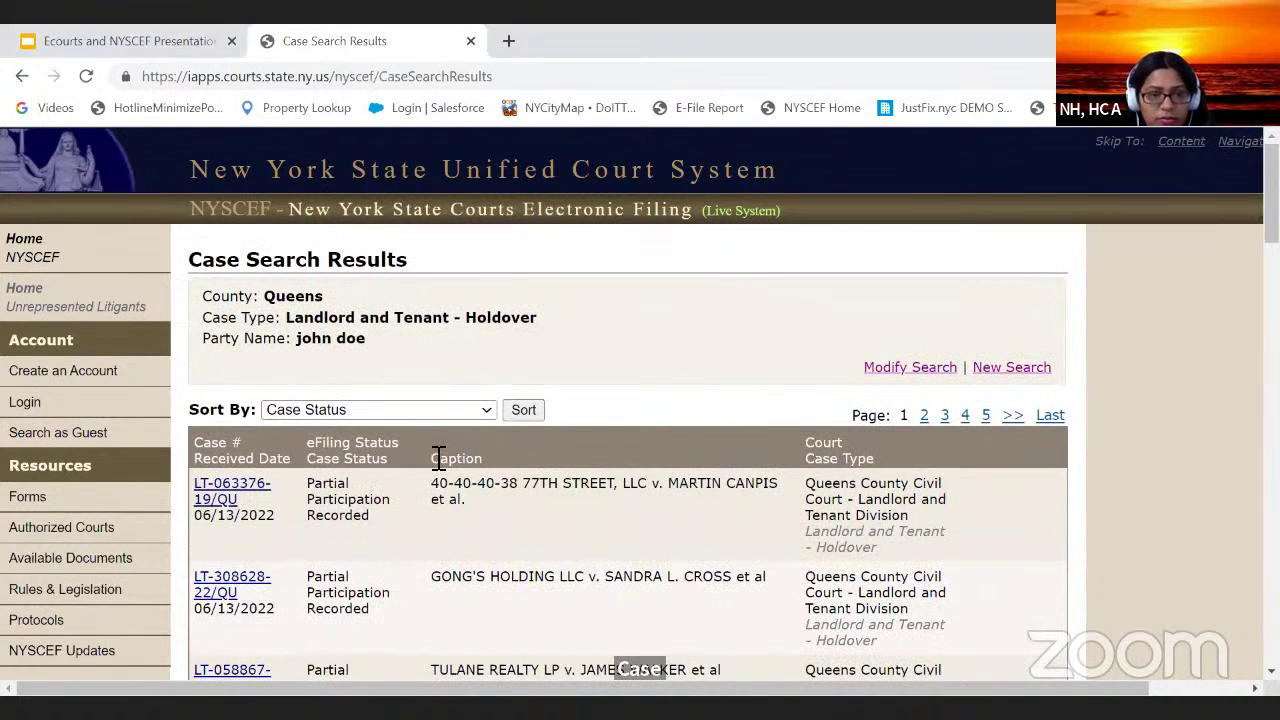
scroll(565, 518, "down", 1)
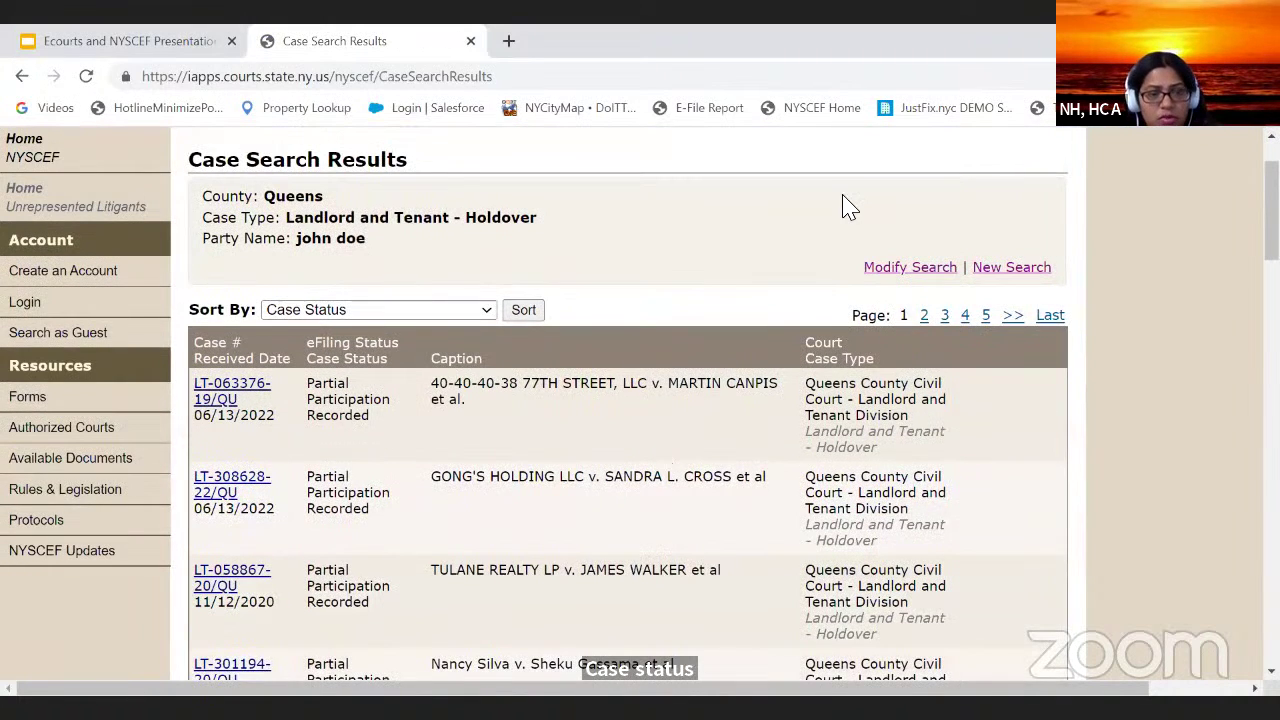
scroll(540, 465, "down", 2)
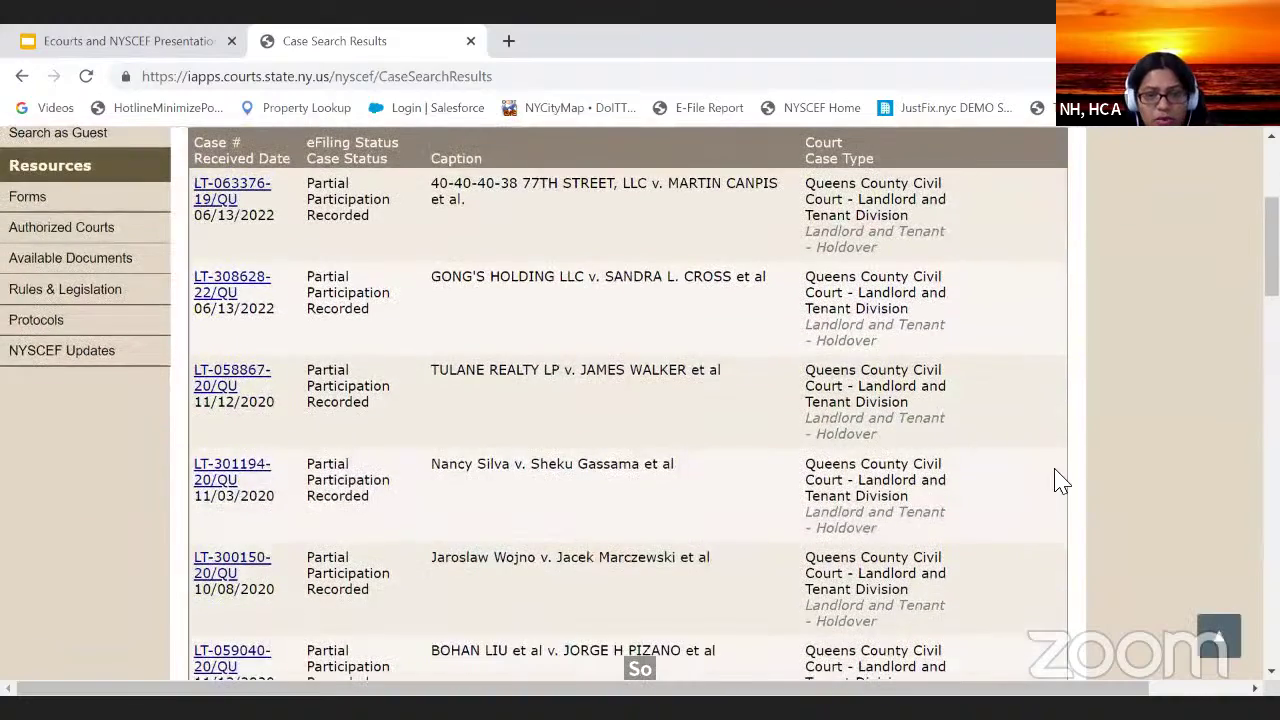
scroll(643, 366, "up", 3)
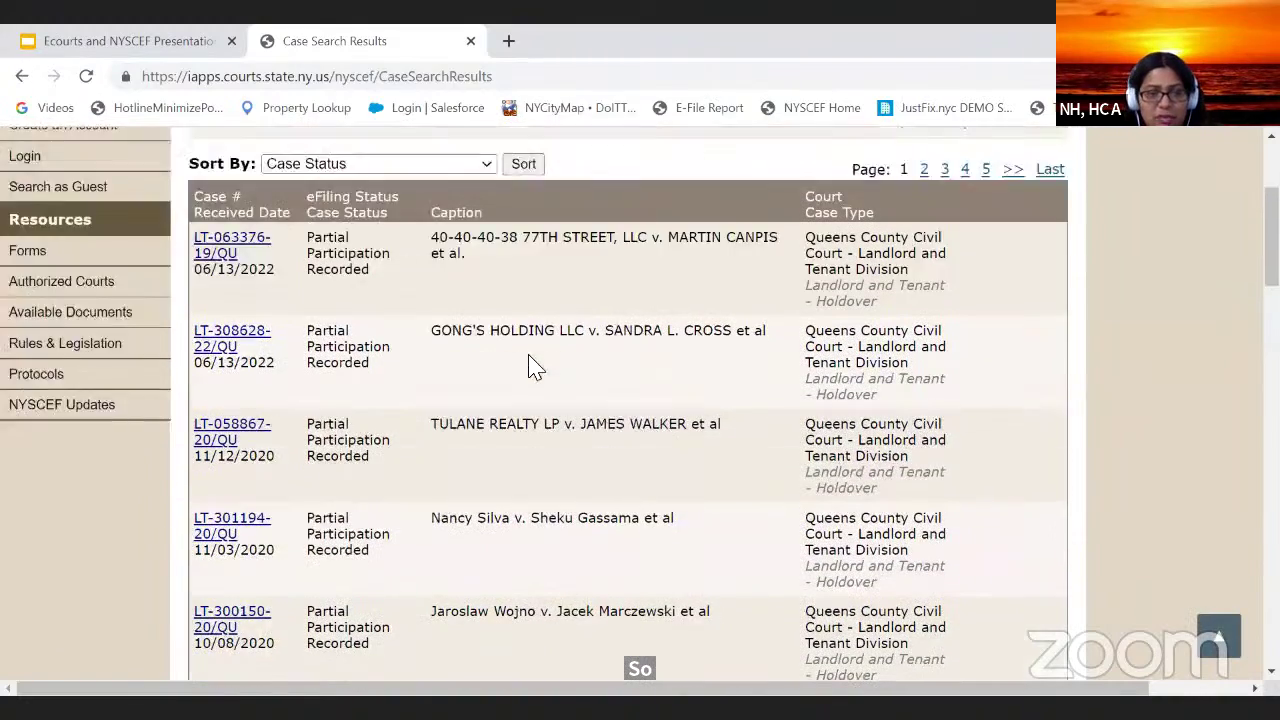
Step: Check the Sort By options again without changing them, then review the results
left_click(480, 412)
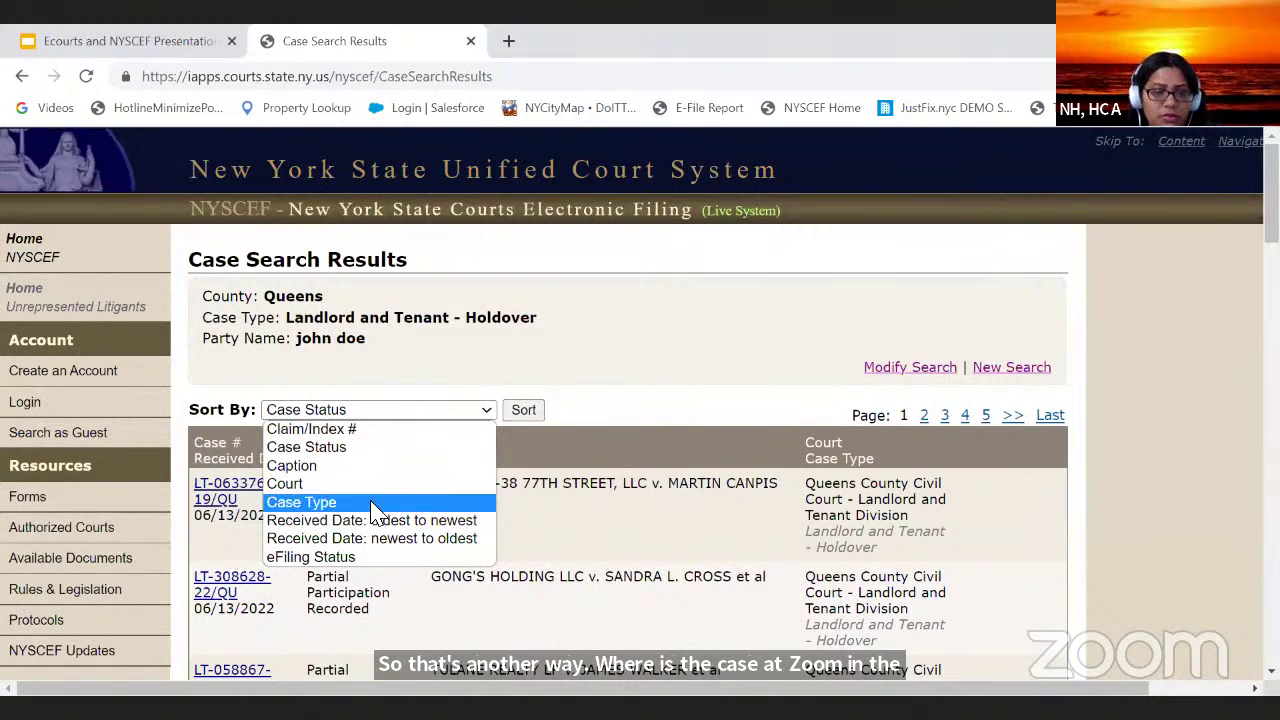
left_click(530, 318)
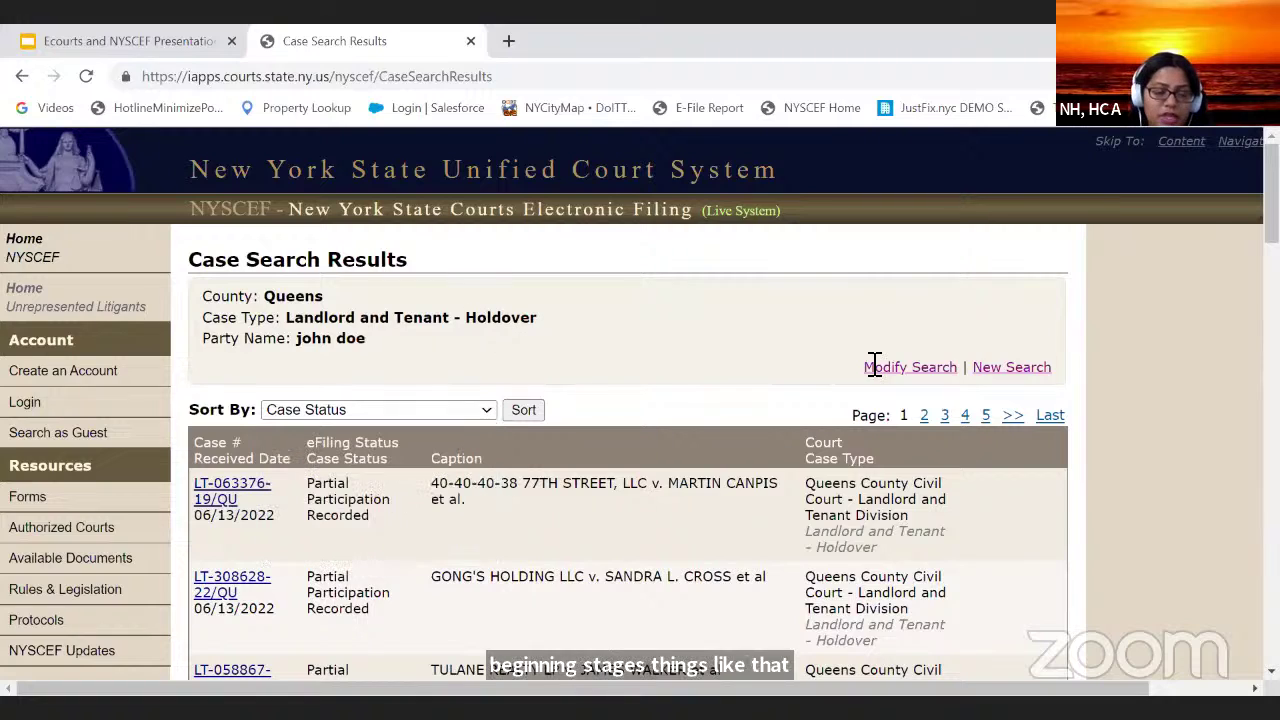
scroll(562, 508, "down", 8)
scroll(562, 508, "down", 10)
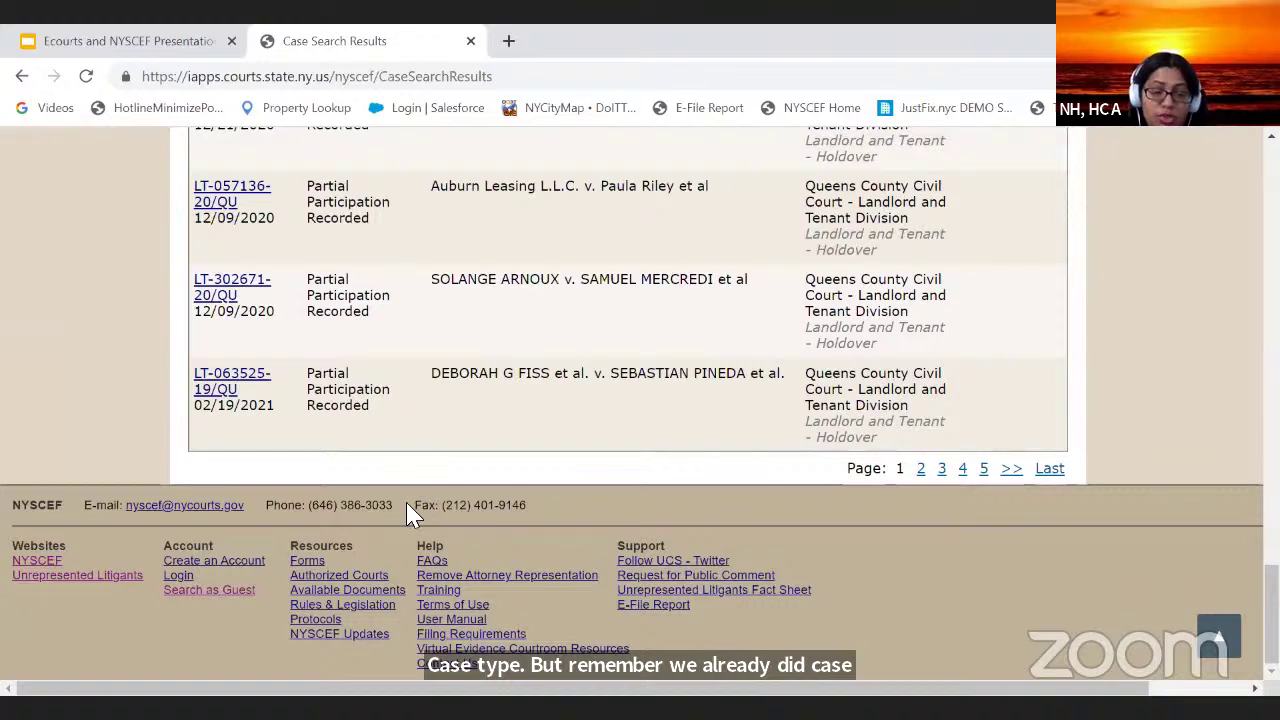
scroll(585, 347, "up", 5)
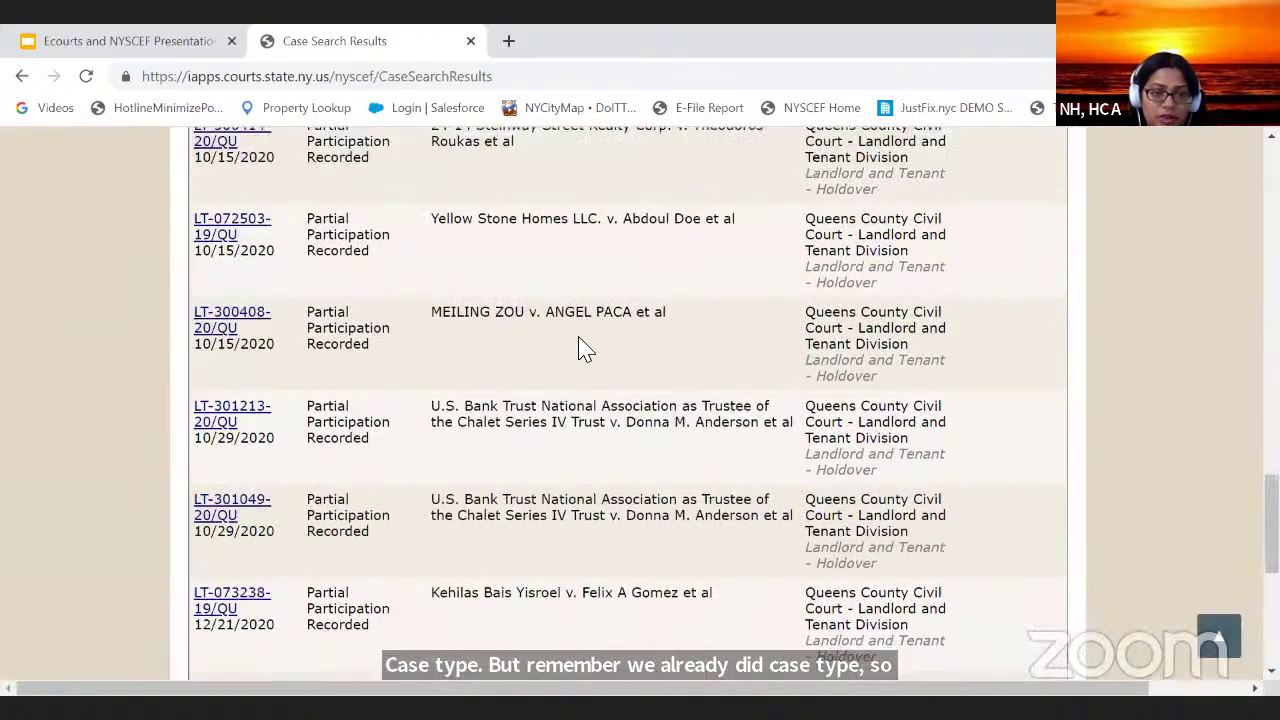
scroll(585, 347, "up", 15)
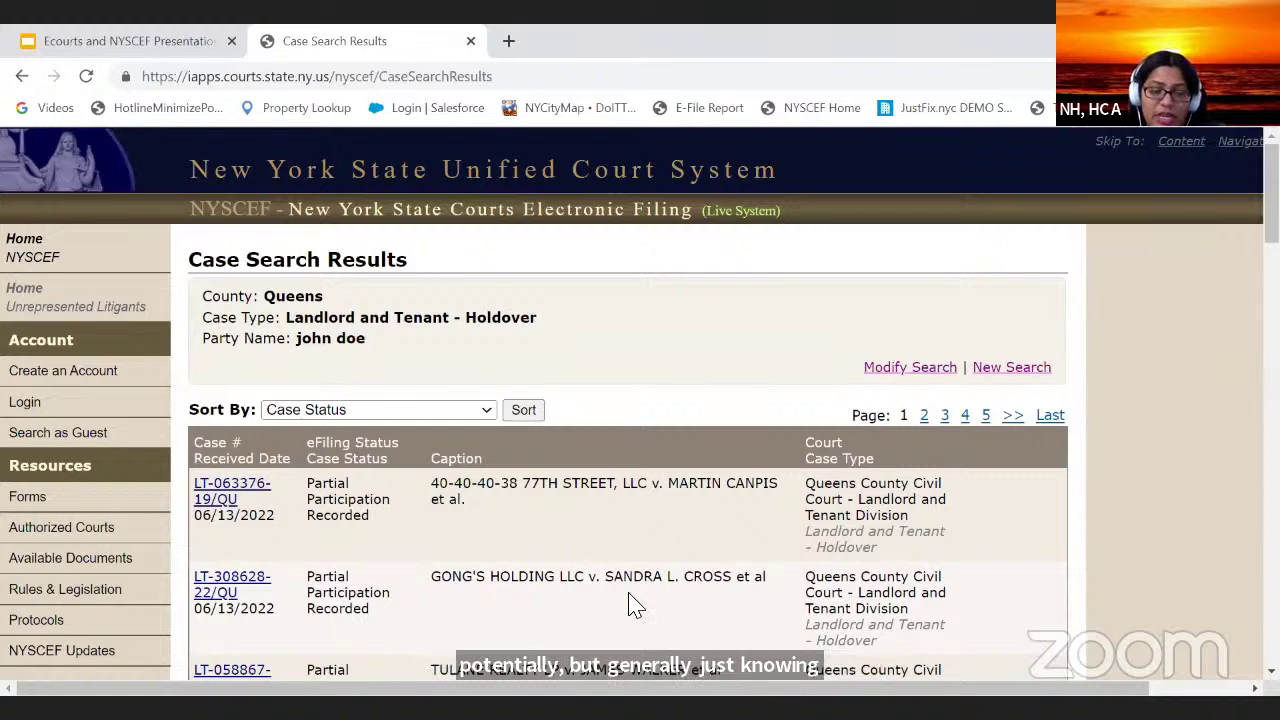
Step: Clear the party first and last names from the search, then return to slide 36 of the presentation
left_click(908, 367)
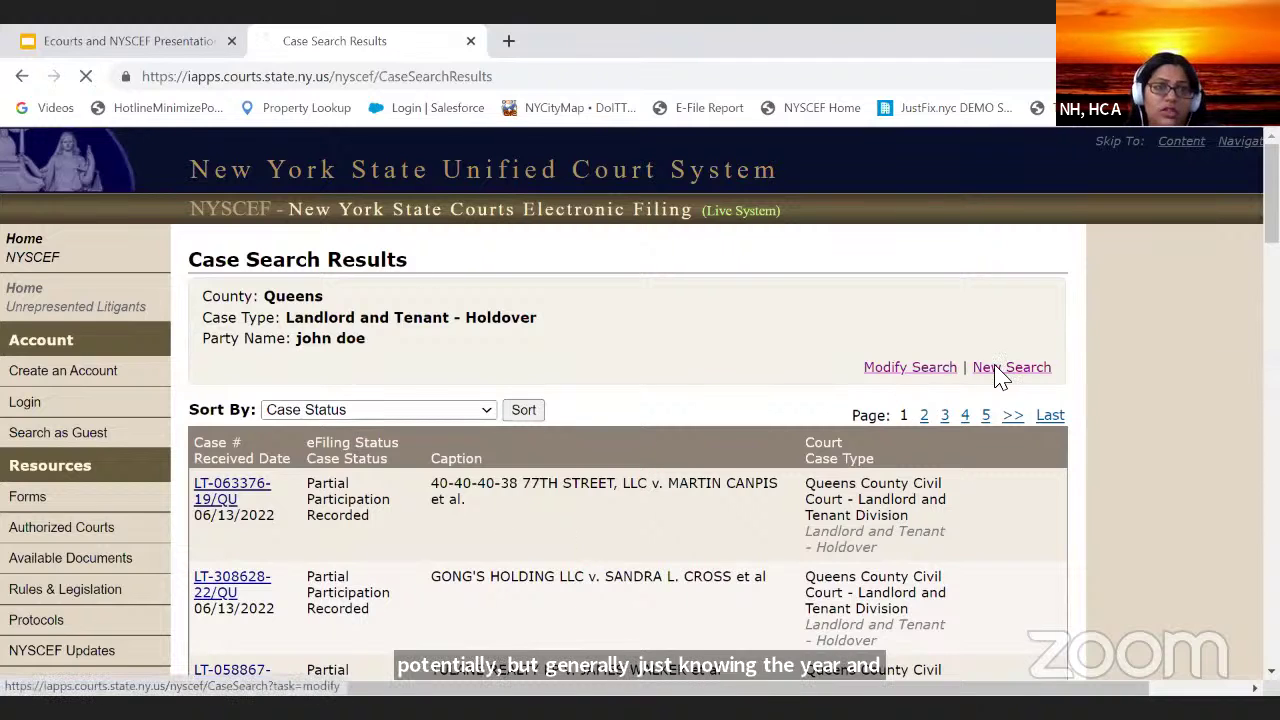
double_click(333, 555)
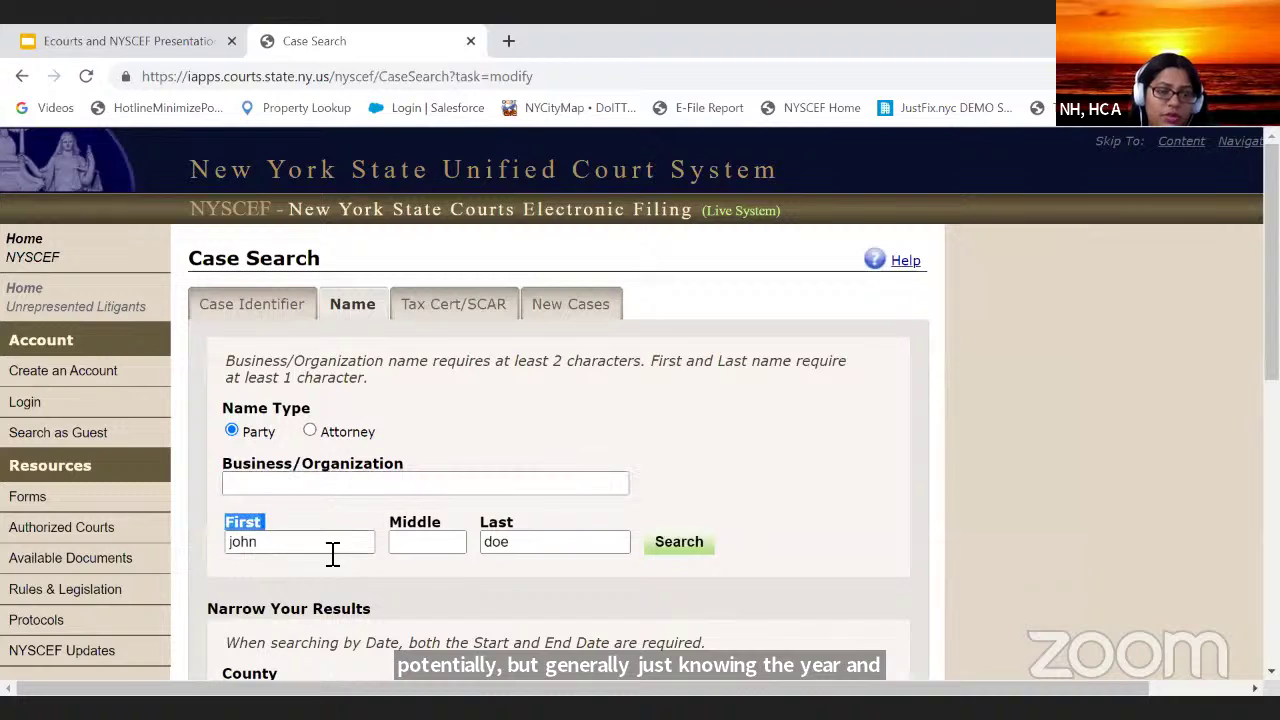
left_click_drag(345, 545, 103, 541)
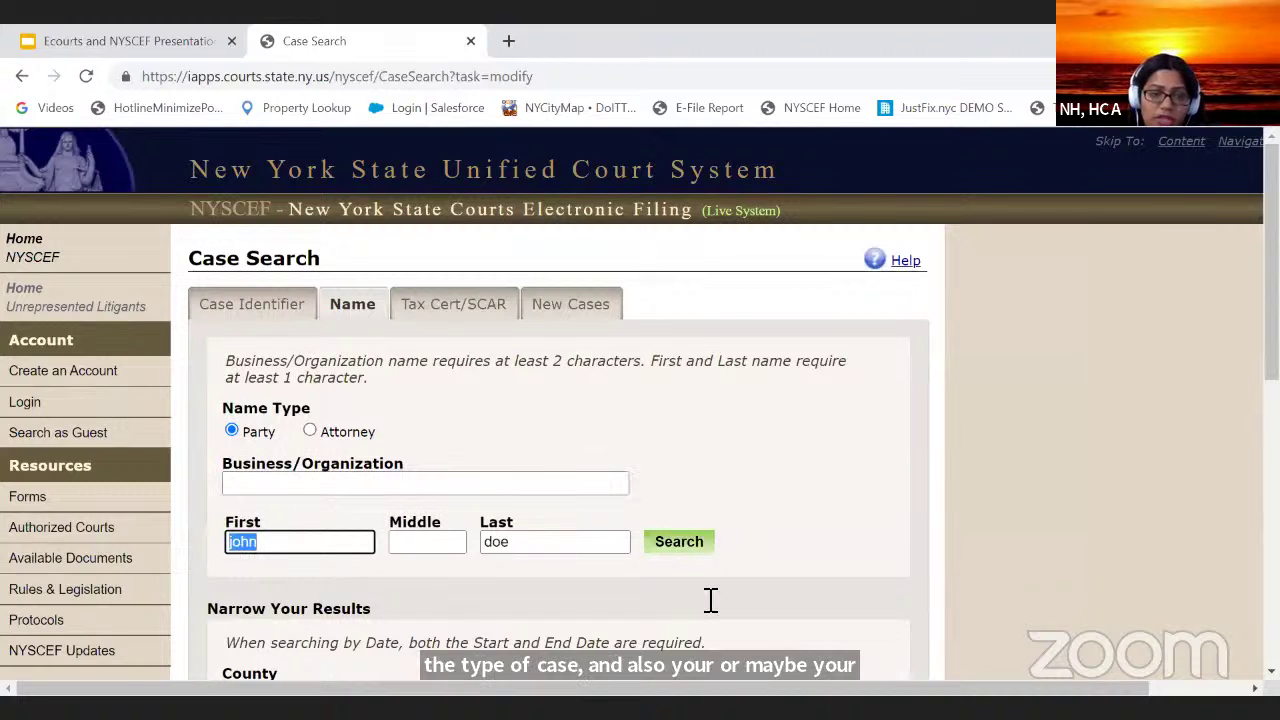
key("BackSpace")
left_click_drag(556, 543, 440, 541)
key("BackSpace")
left_click(403, 486)
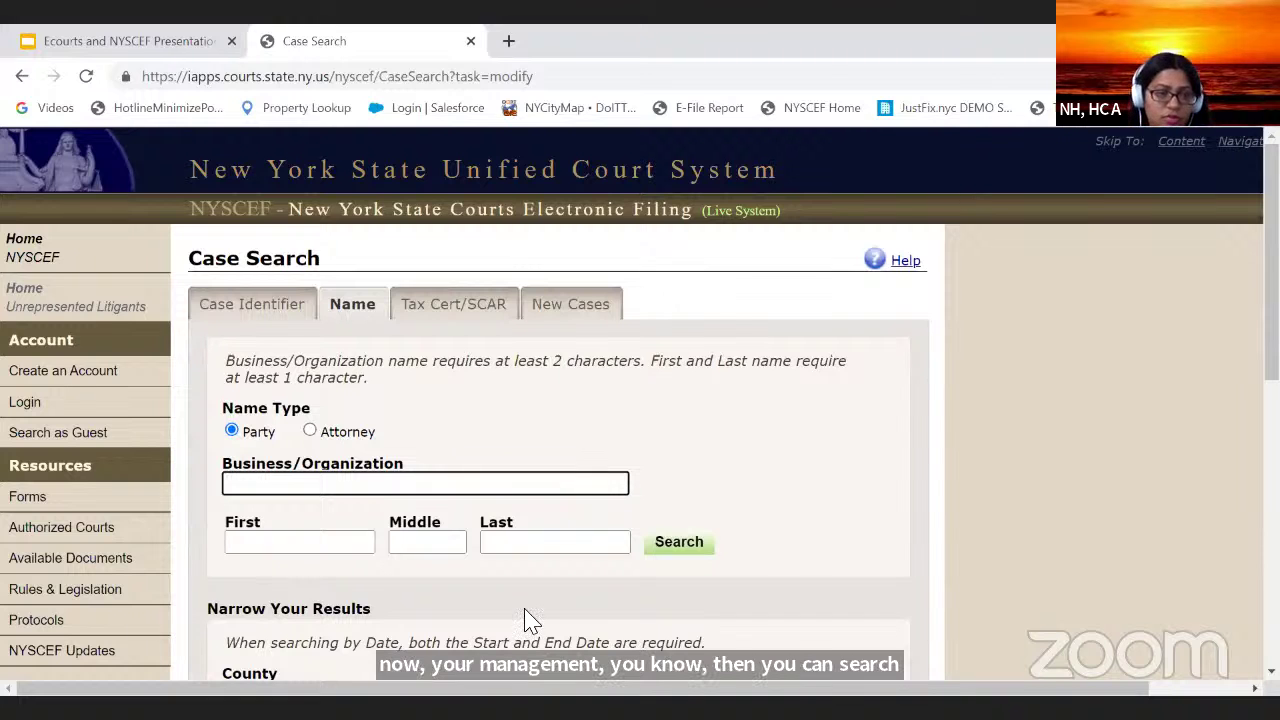
scroll(507, 443, "down", 3)
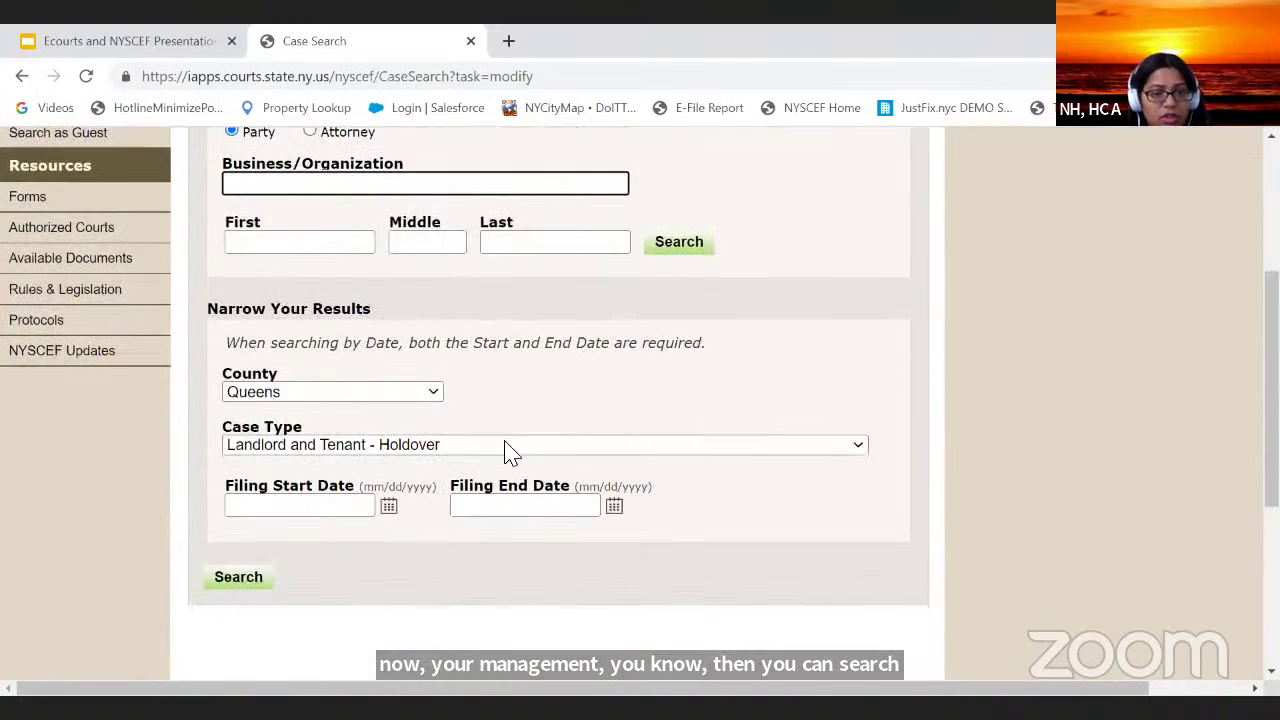
scroll(692, 463, "up", 1)
scroll(697, 467, "up", 1)
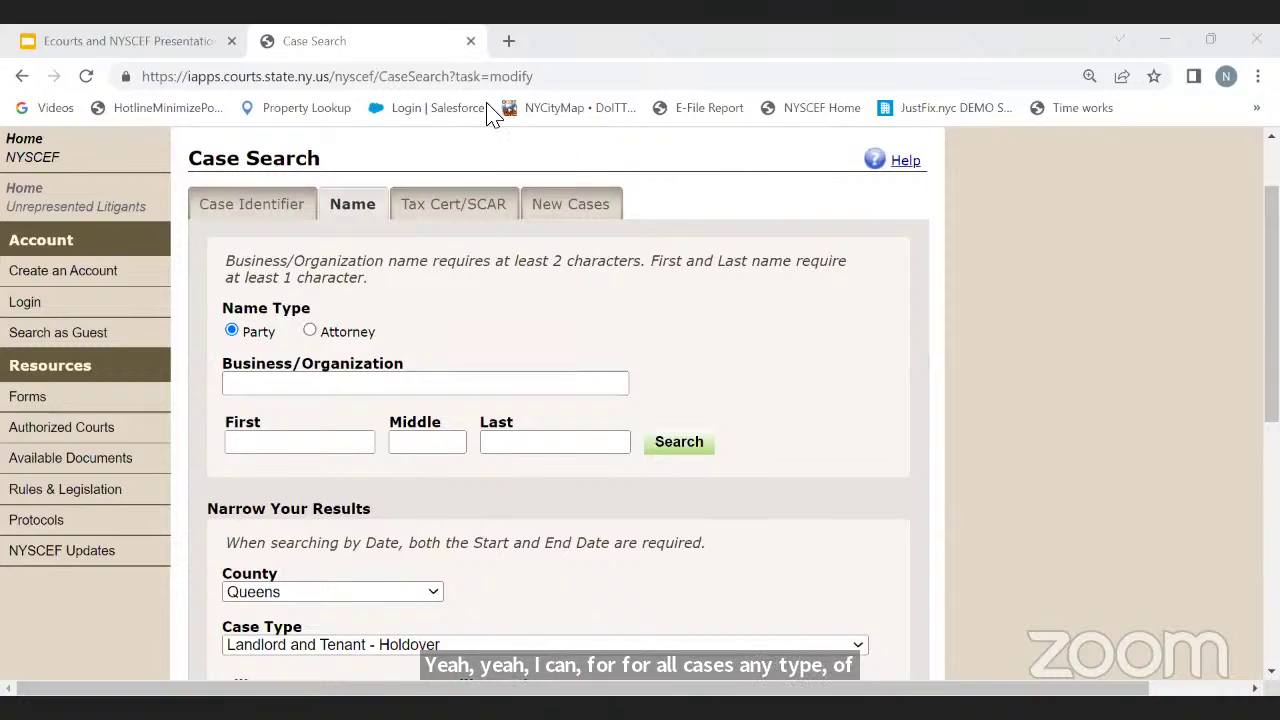
left_click(95, 45)
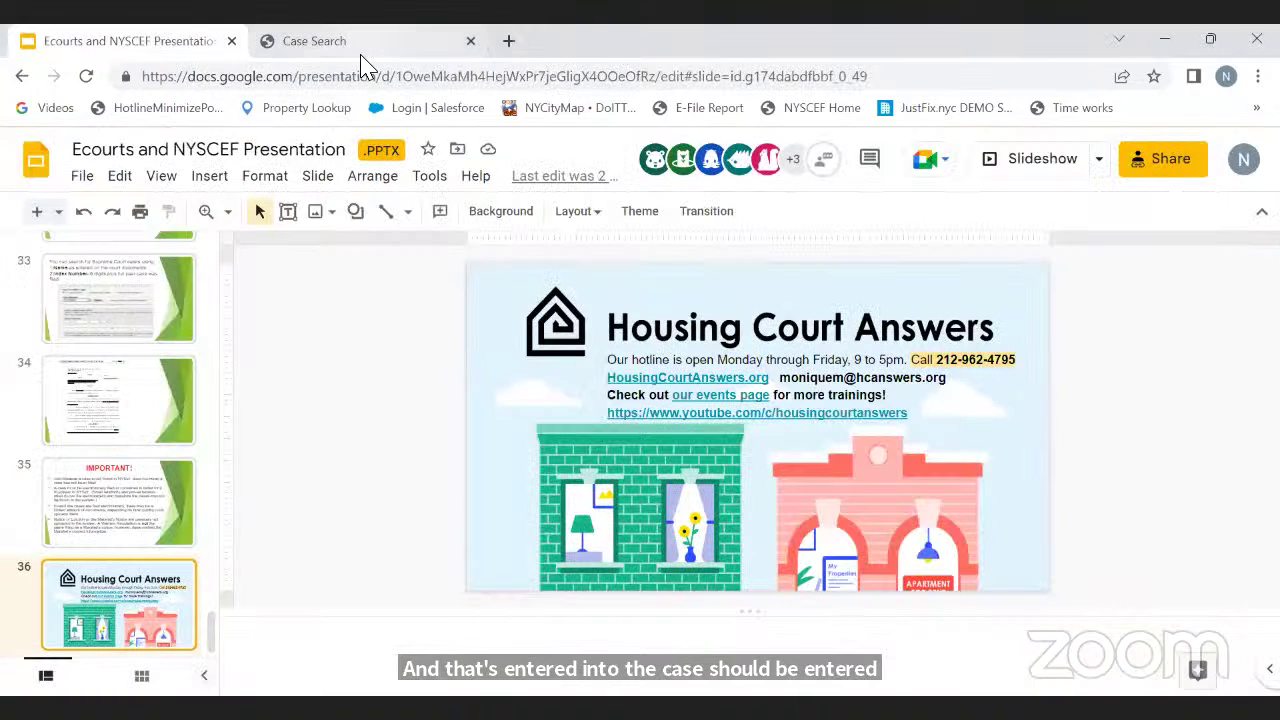
mouse_move(367, 68)
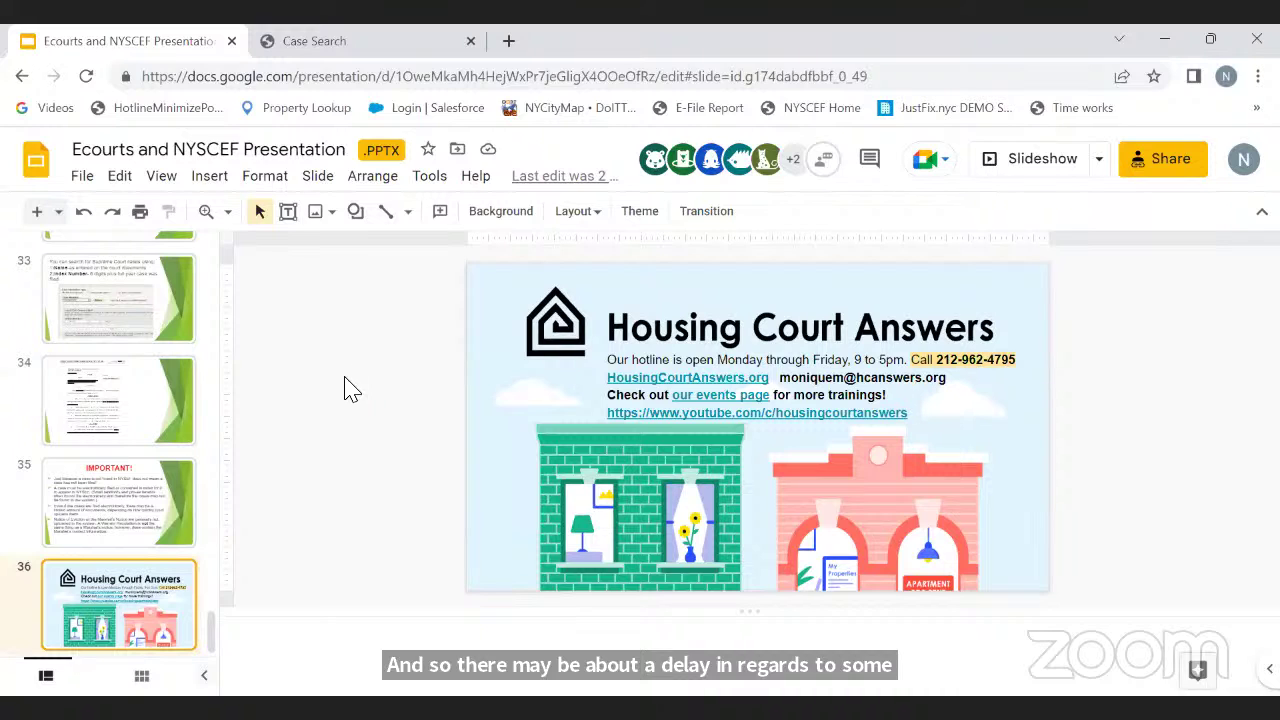
Step: Bring back the NYSCEF Case Search form and scroll to Narrow Your Results
left_click(380, 49)
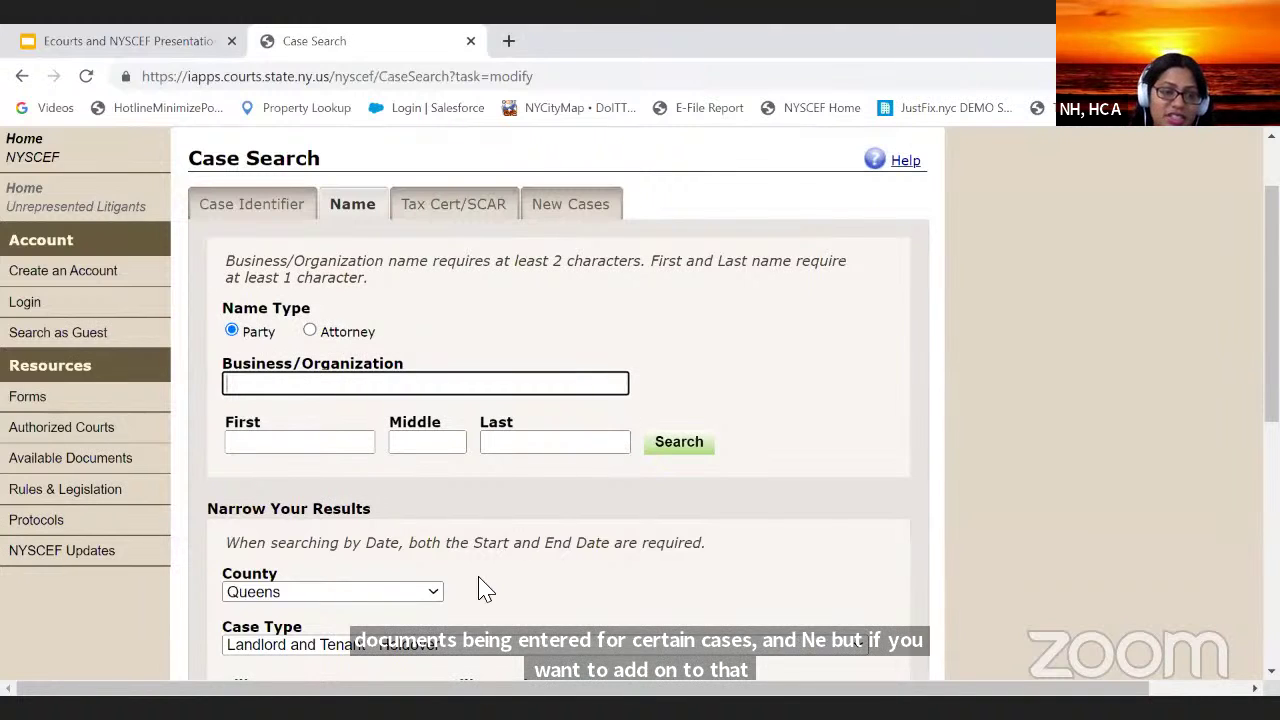
scroll(515, 480, "down", 1)
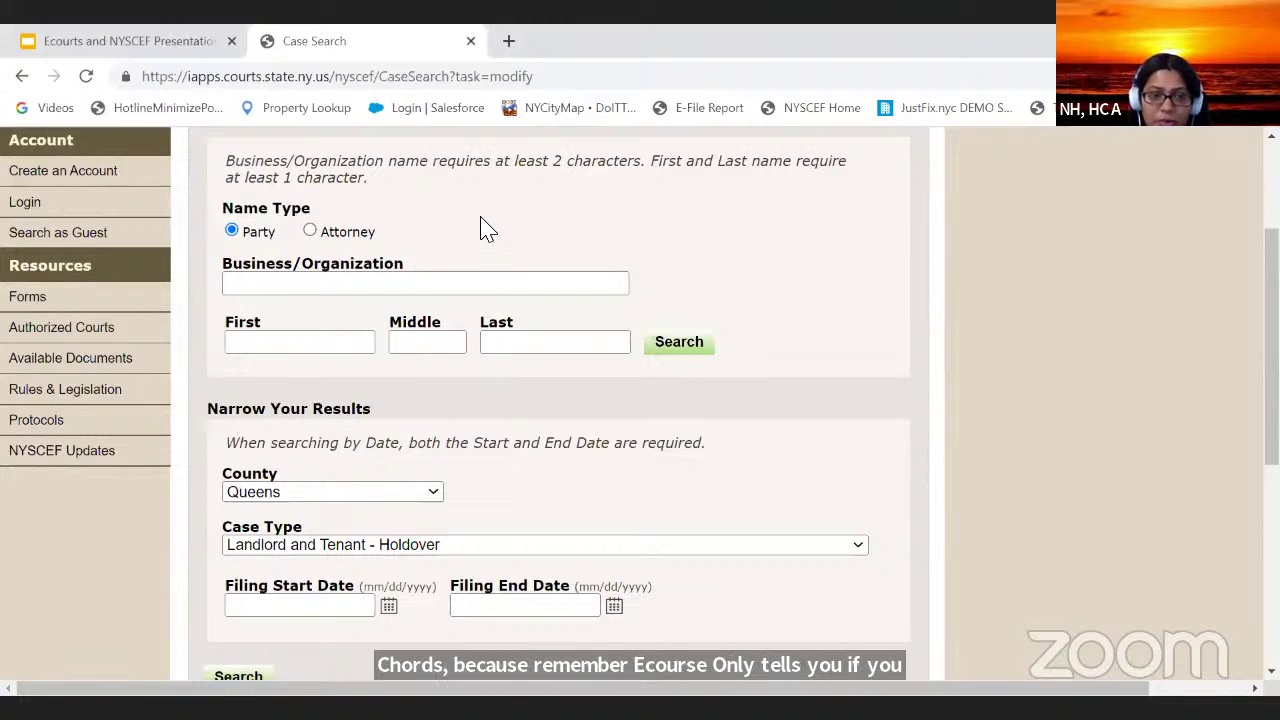
scroll(368, 360, "up", 2)
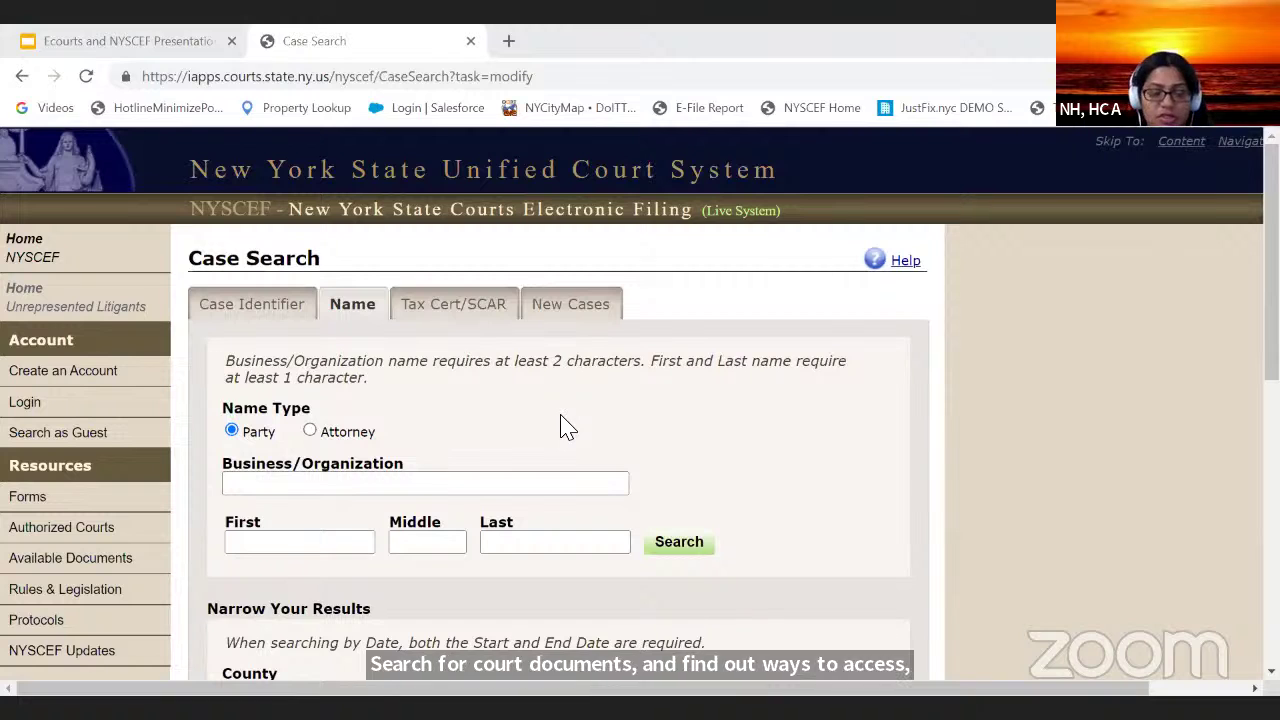
Step: Open the eCourts welcome page in a new tab via the 'ec' suggestion and scroll to WebCivil Local
left_click(509, 41)
type("ec")
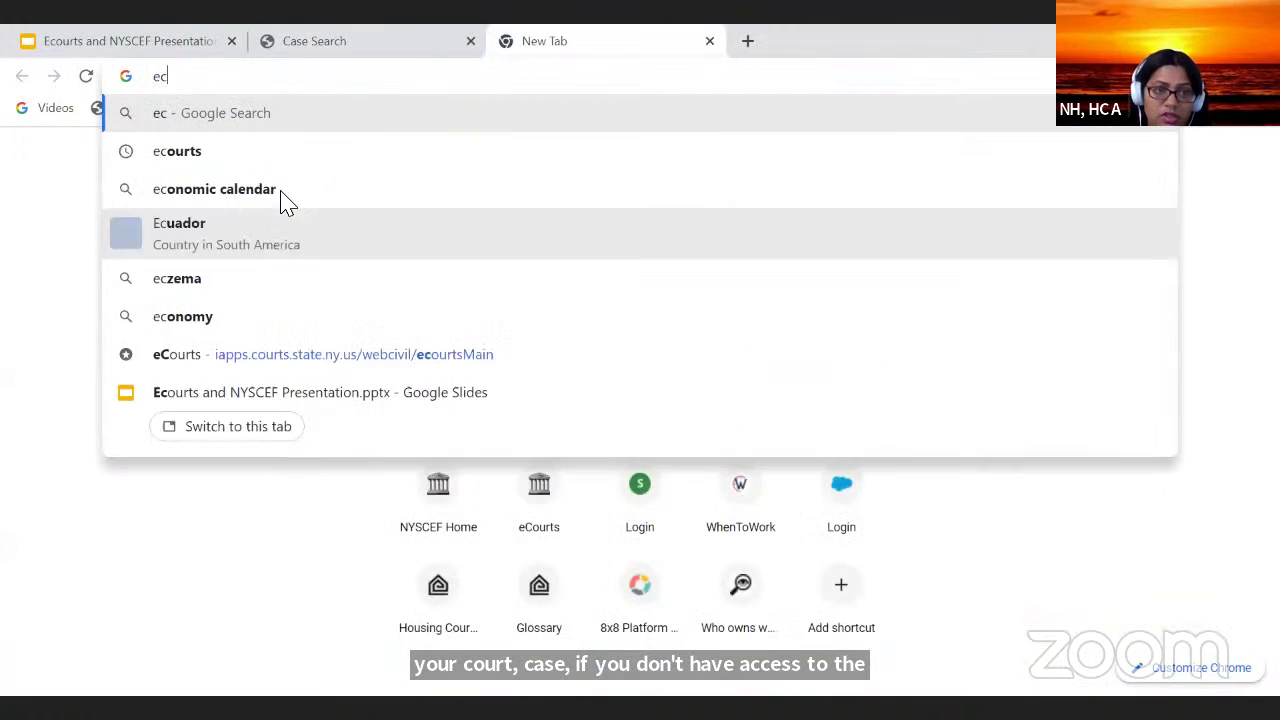
left_click(285, 360)
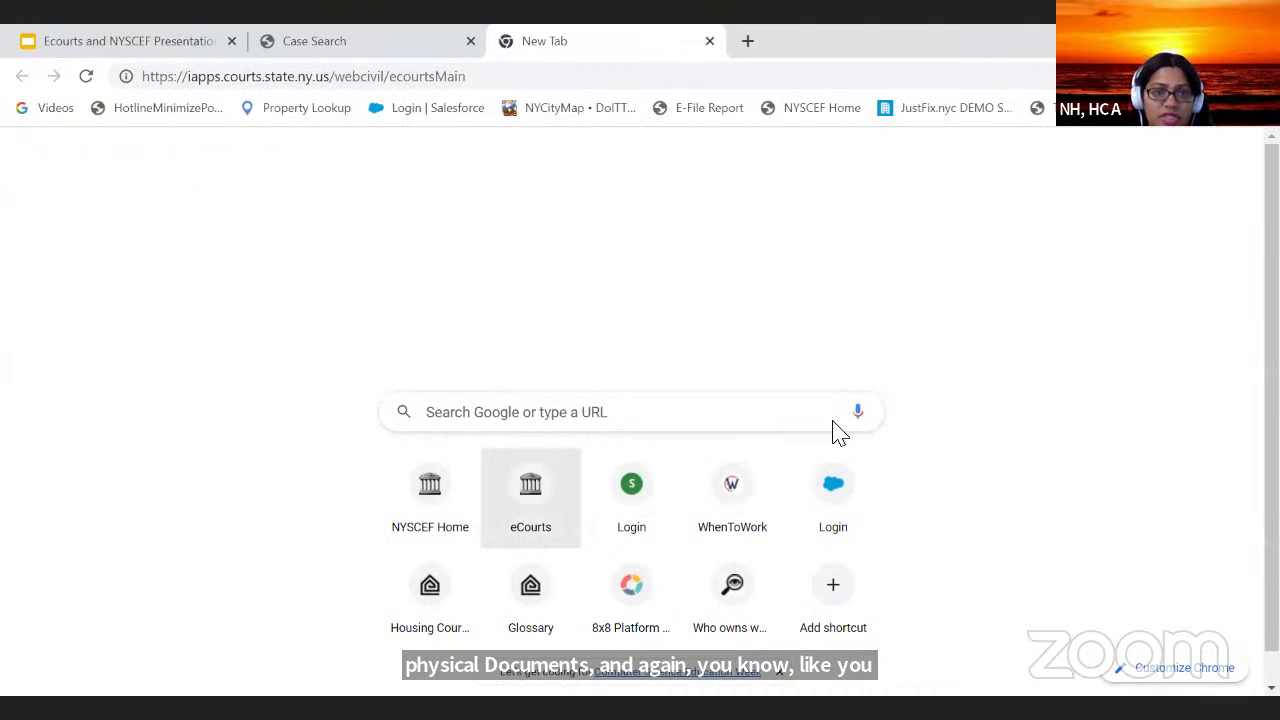
left_click(555, 75)
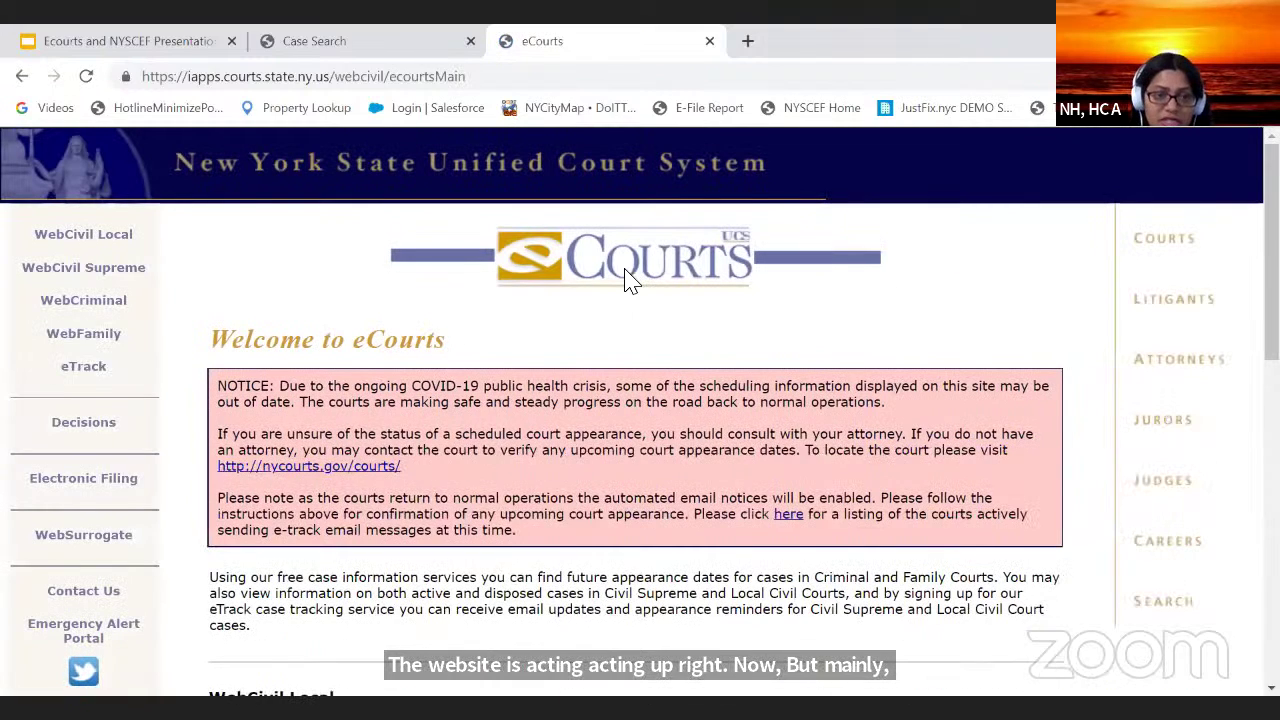
scroll(594, 414, "down", 3)
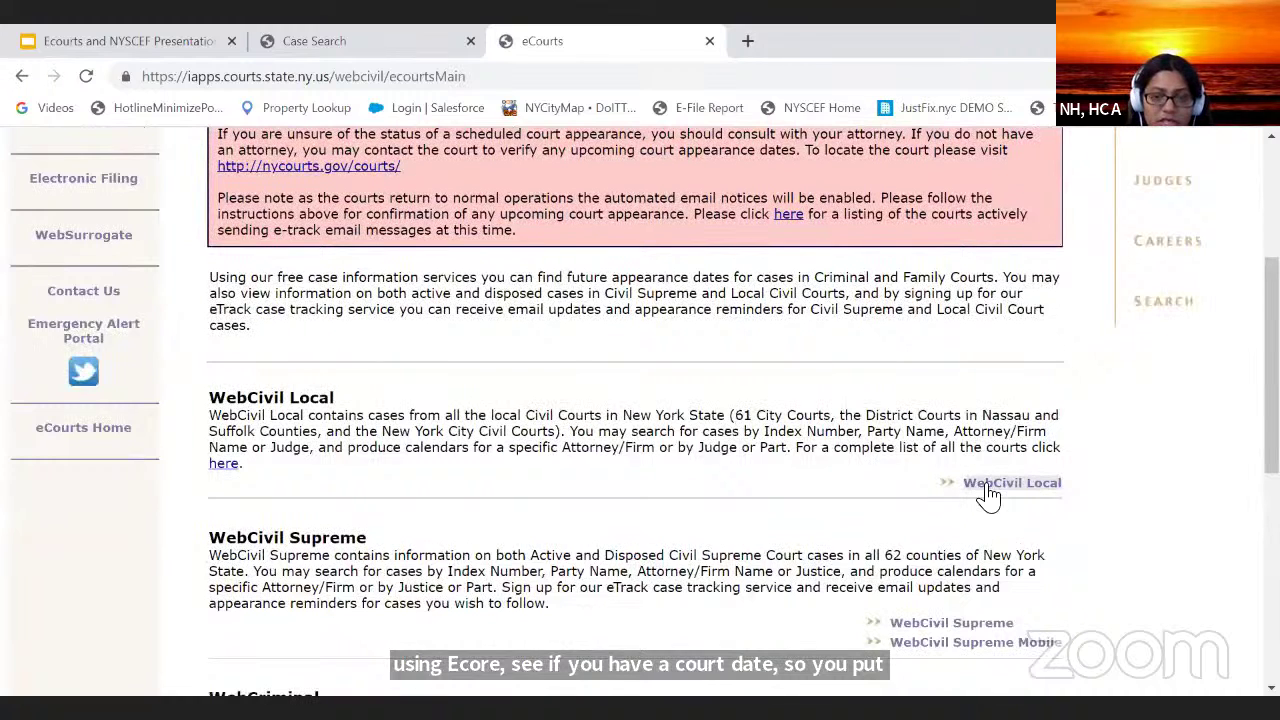
Step: Open WebCivil Local's Index Search and look over its case type, index number and court code fields
left_click(1010, 483)
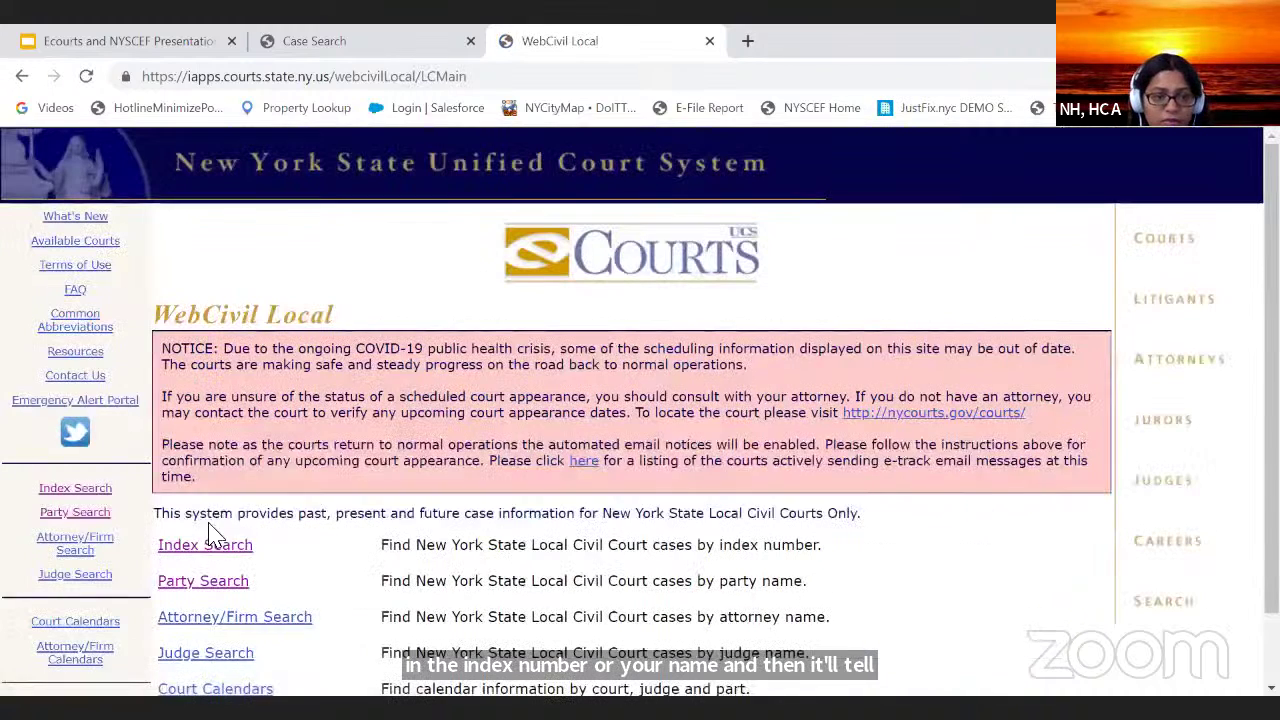
left_click(226, 556)
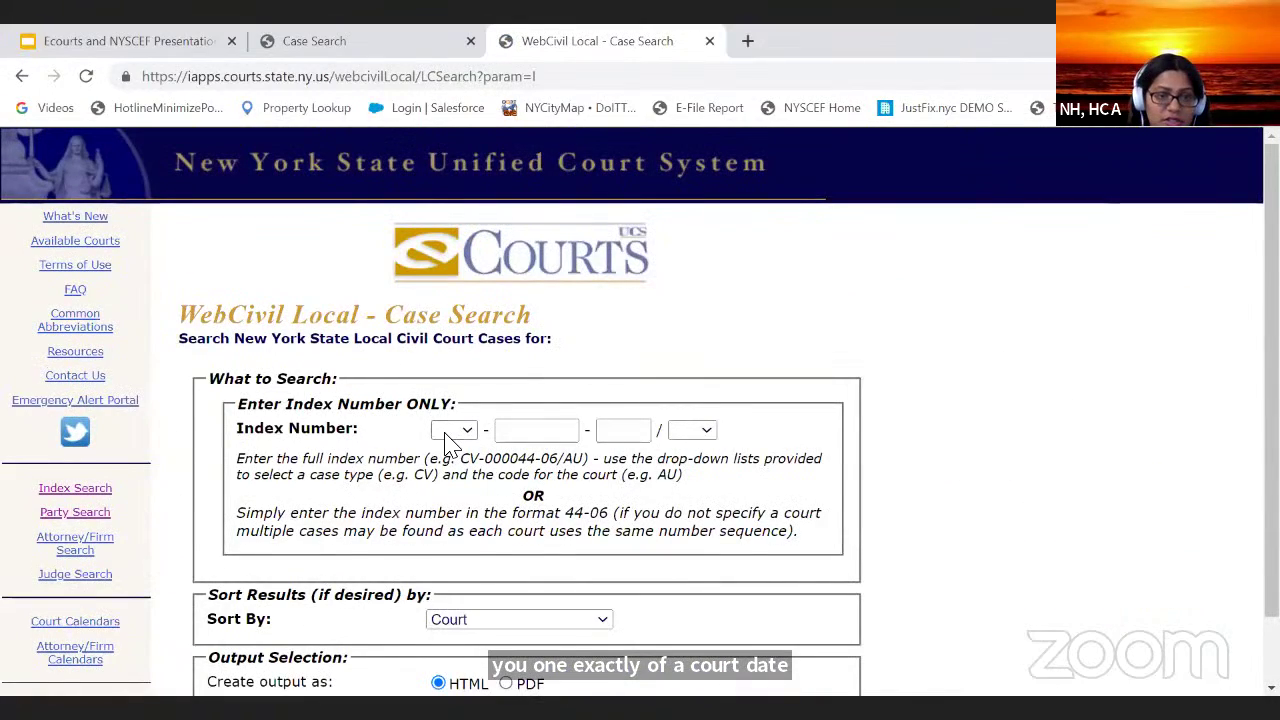
left_click(455, 430)
left_click(554, 431)
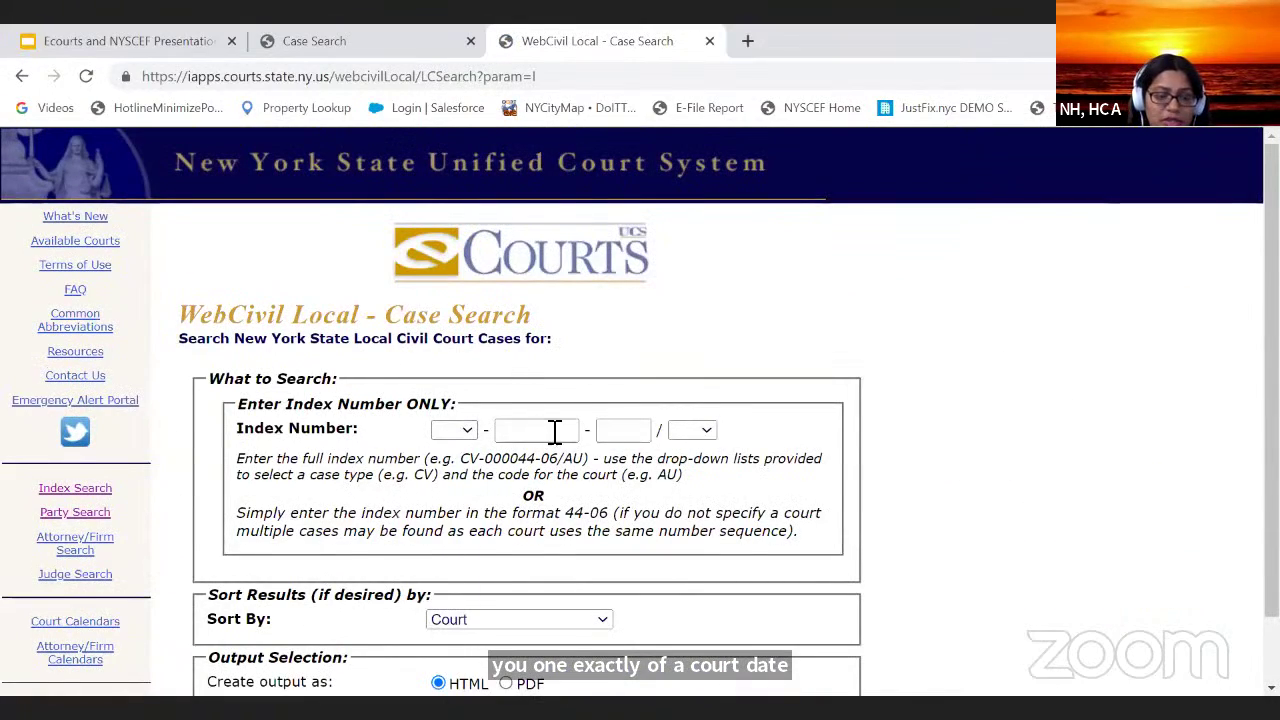
left_click(597, 383)
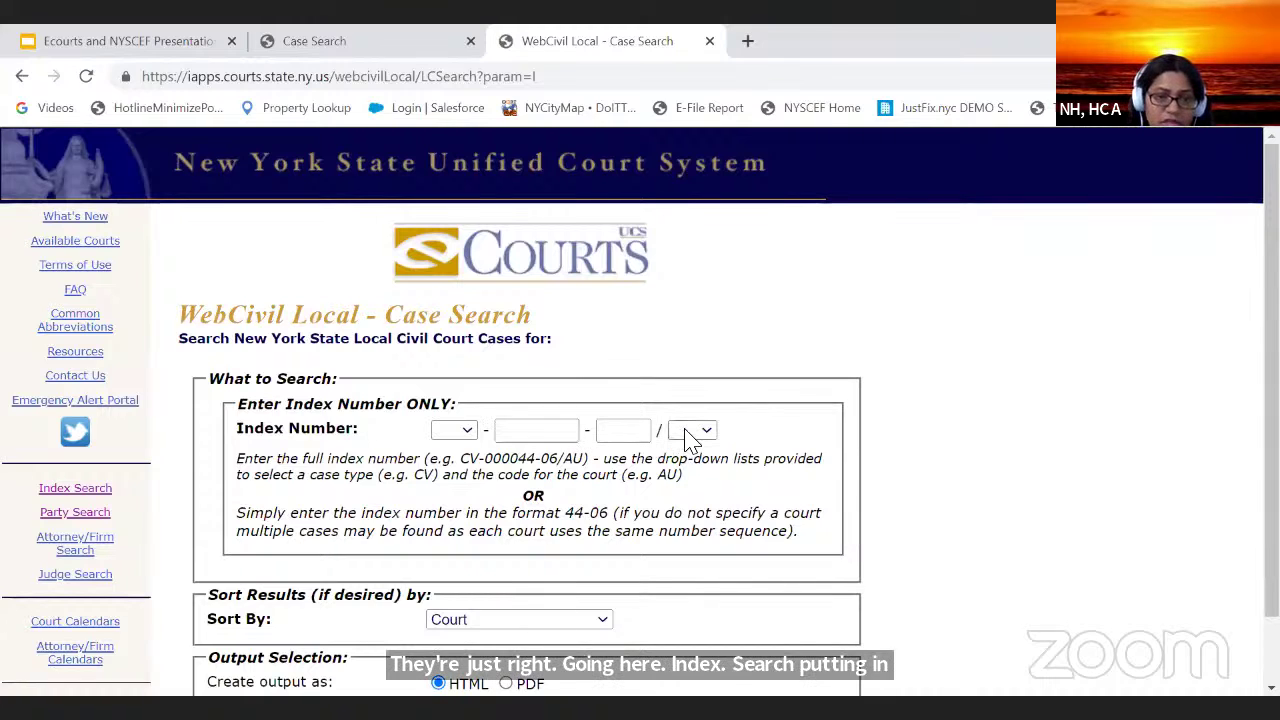
scroll(600, 480, "down", 2)
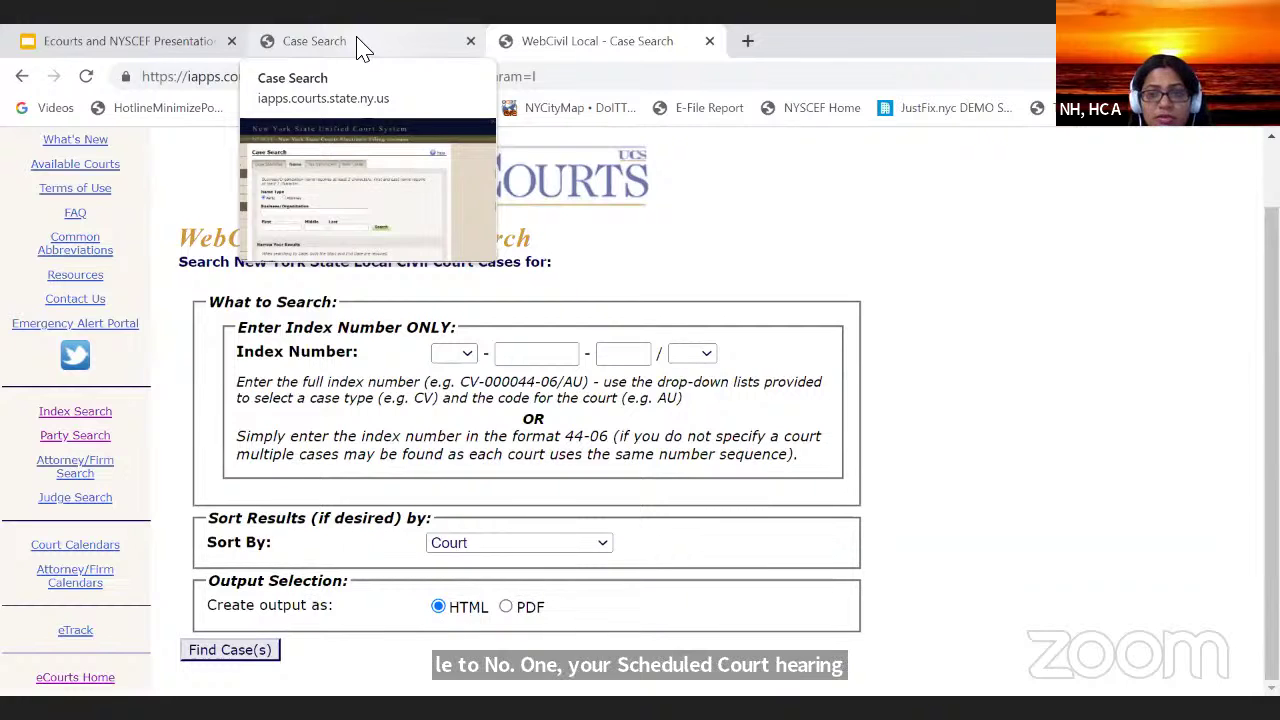
Step: Switch back to the NYSCEF Case Search tab
left_click(358, 47)
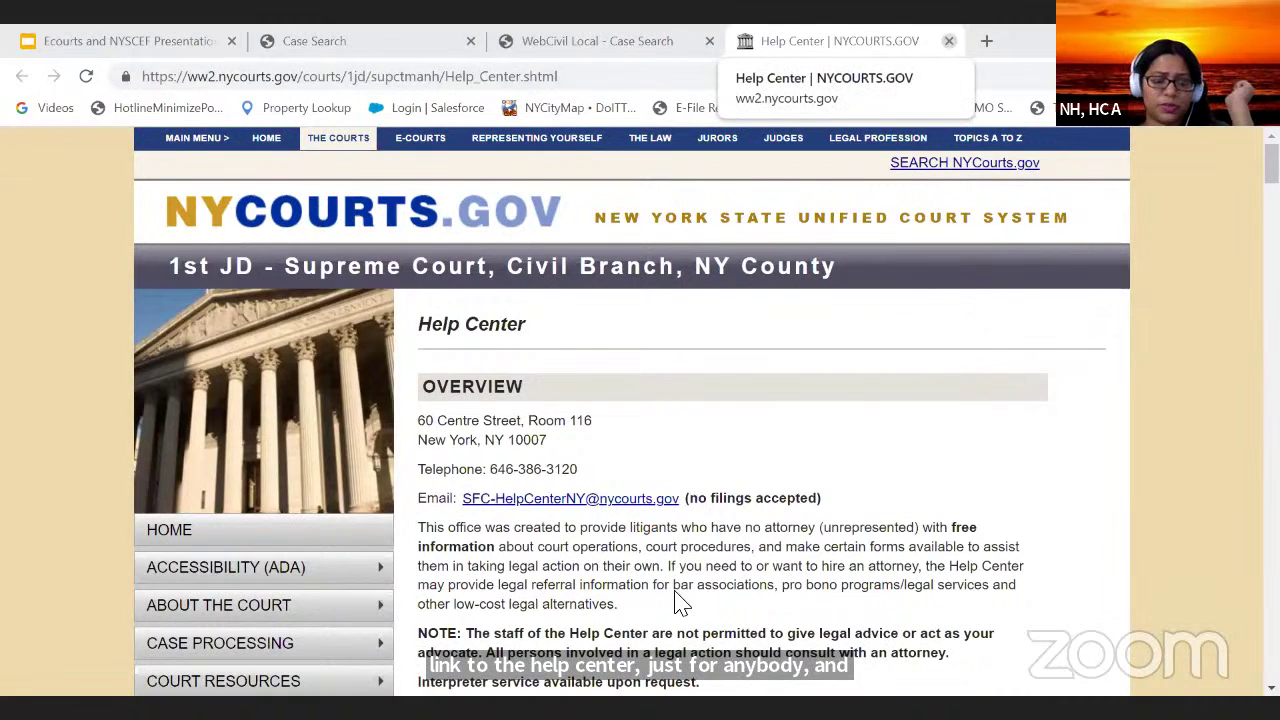
Step: Close the Help Center tab and return to the NYSCEF Case Search tab
left_click(949, 41)
left_click(386, 48)
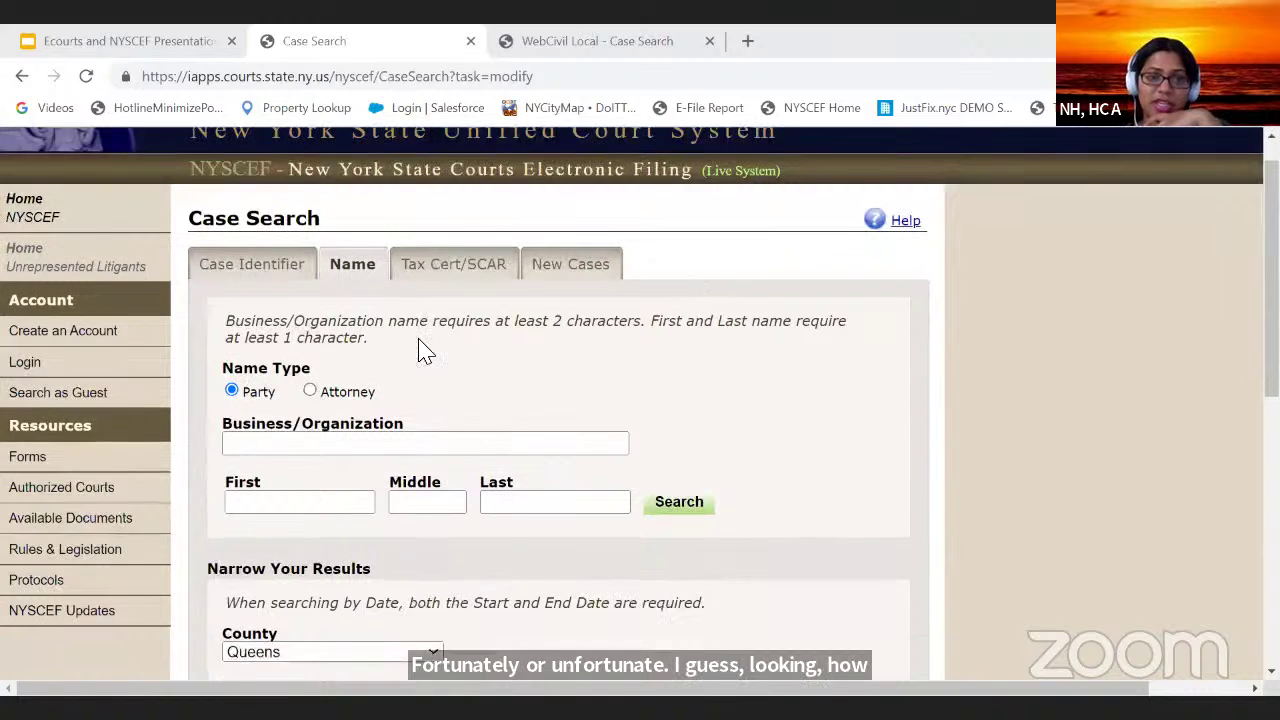
scroll(423, 380, "down", 6)
scroll(414, 406, "up", 5)
scroll(502, 130, "up", 1)
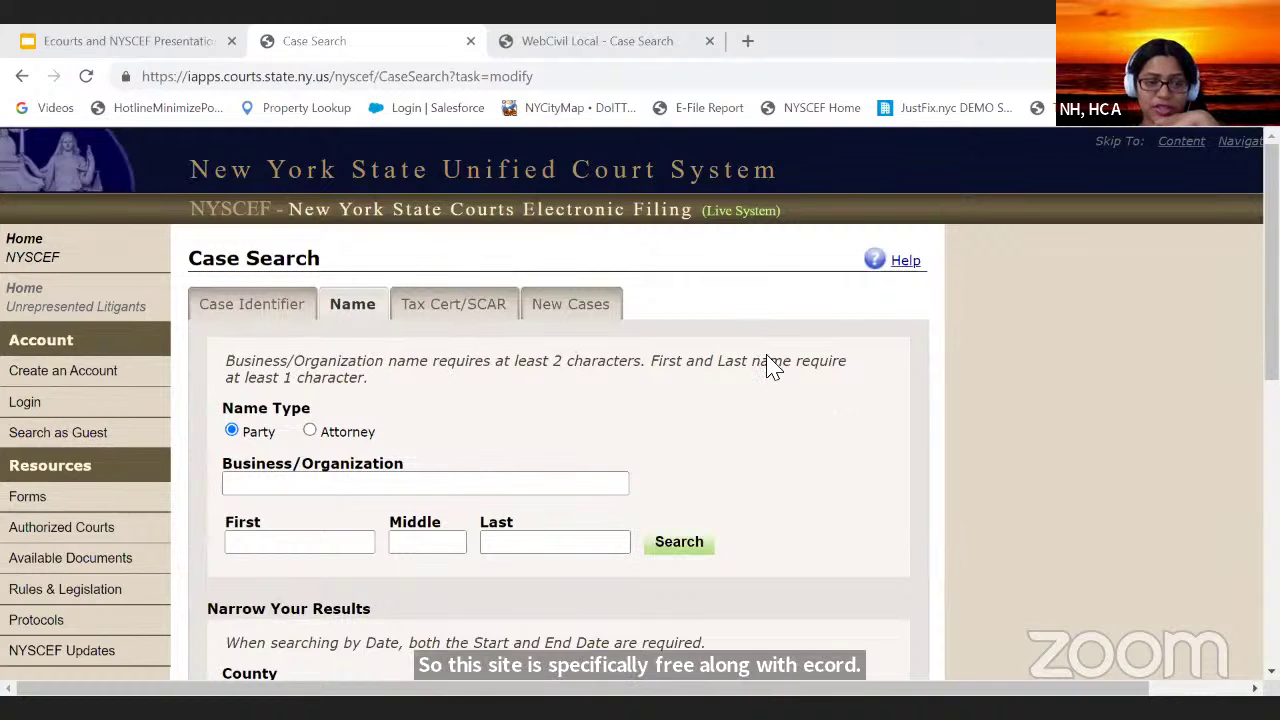
scroll(689, 331, "down", 2)
scroll(689, 331, "up", 1)
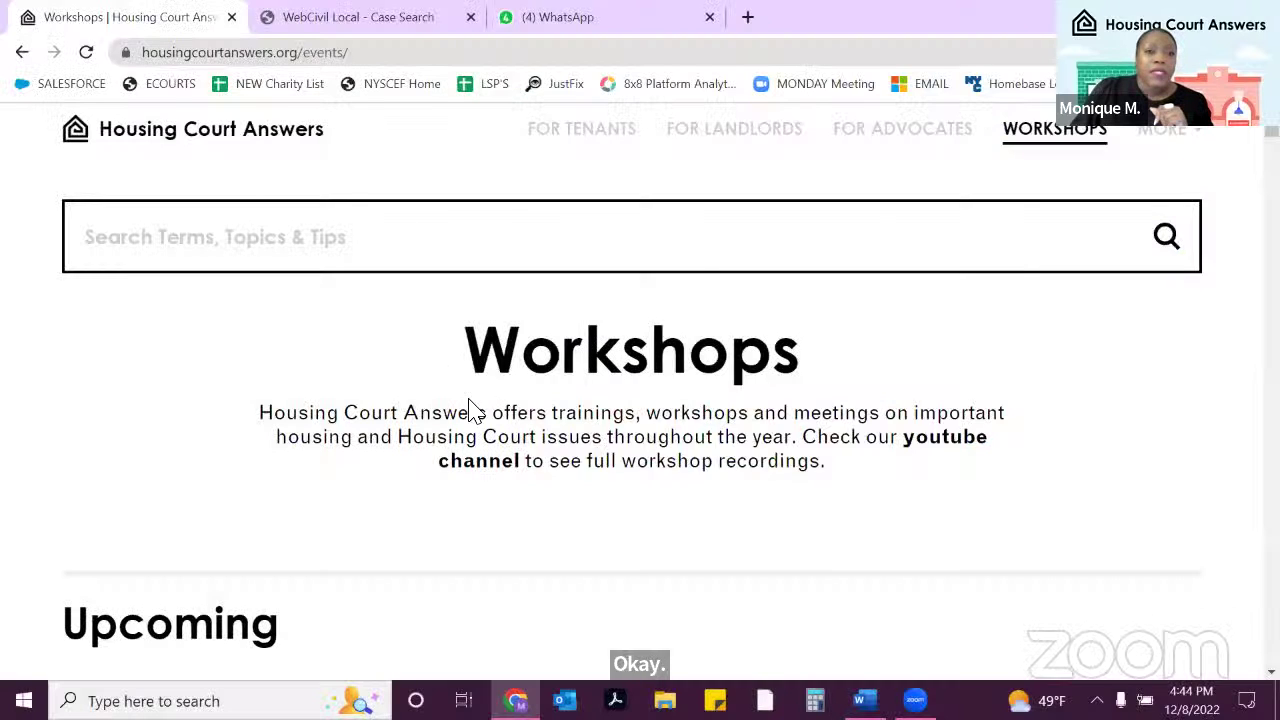
Step: Go from the Housing Court Answers home page to the Workshops page
left_click(256, 152)
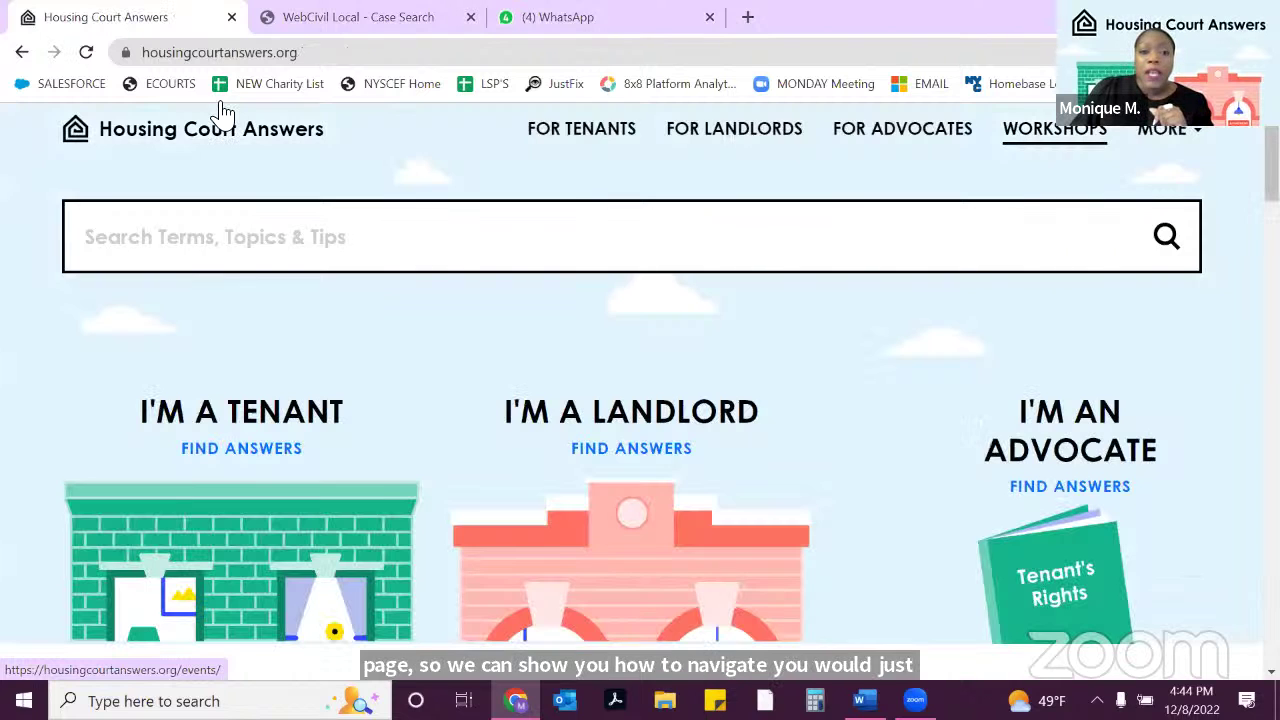
left_click(1040, 133)
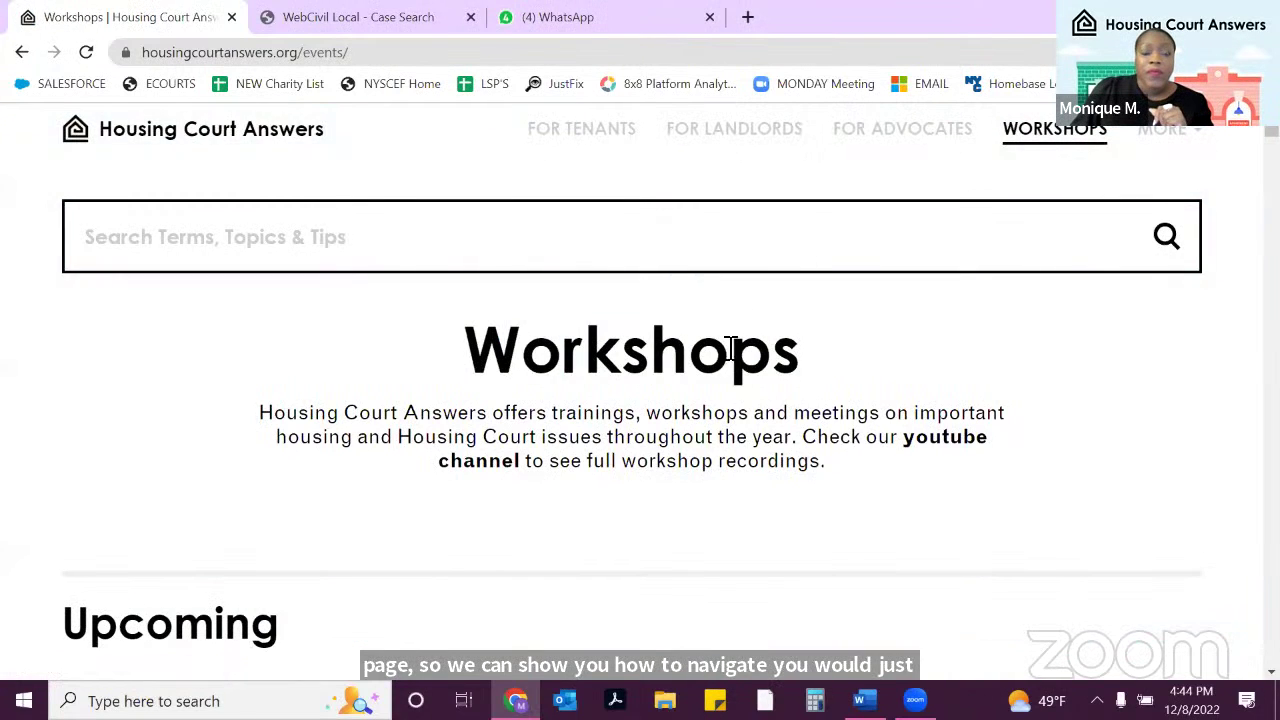
scroll(725, 420, "down", 12)
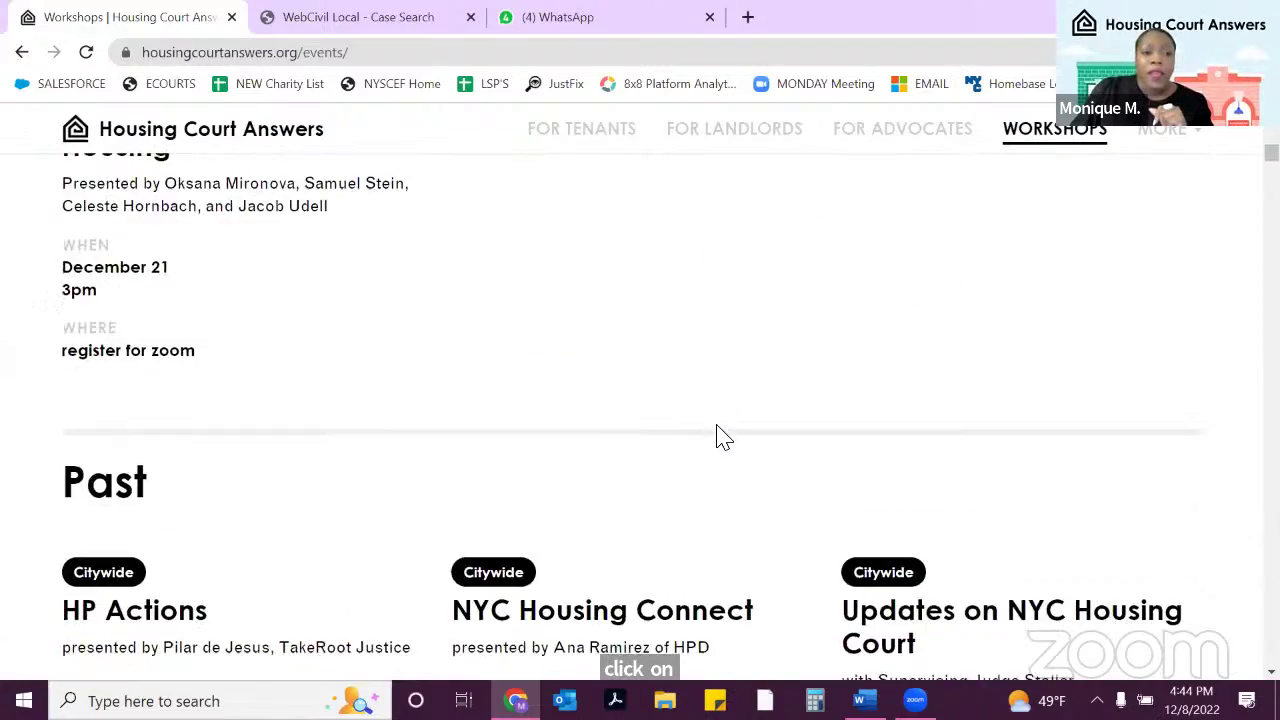
scroll(725, 440, "down", 3)
scroll(723, 446, "up", 8)
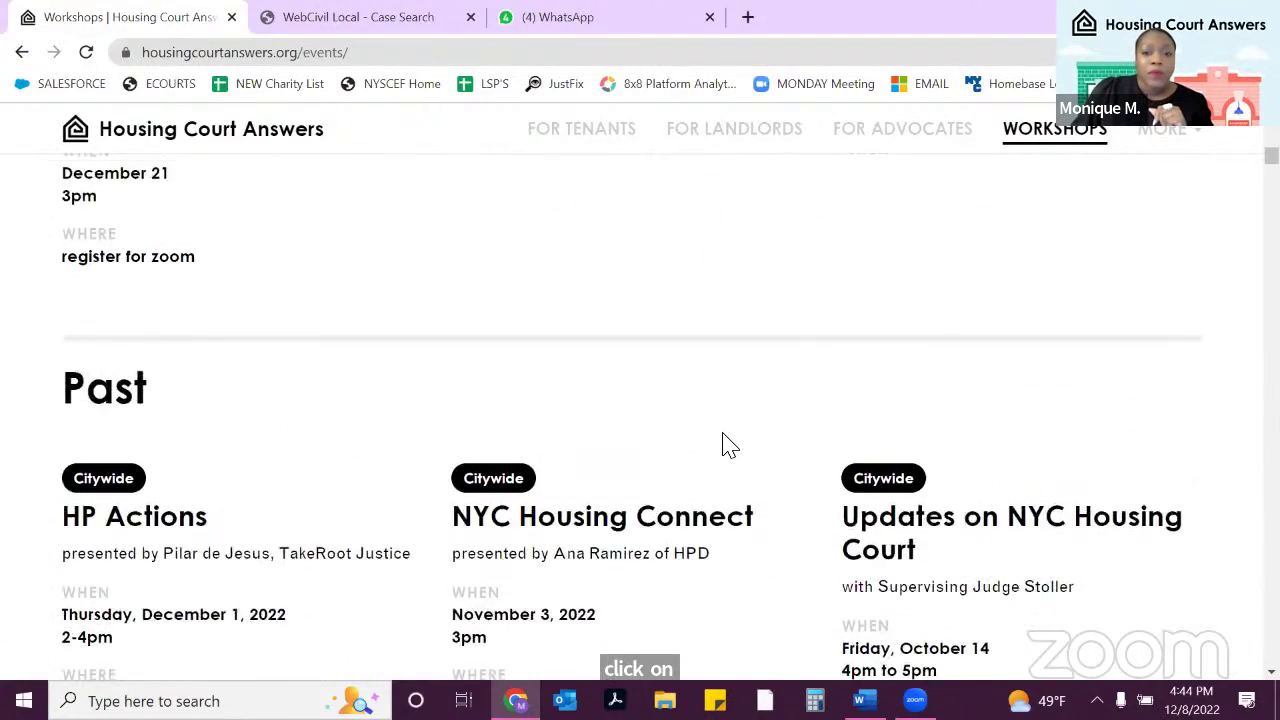
scroll(735, 443, "up", 2)
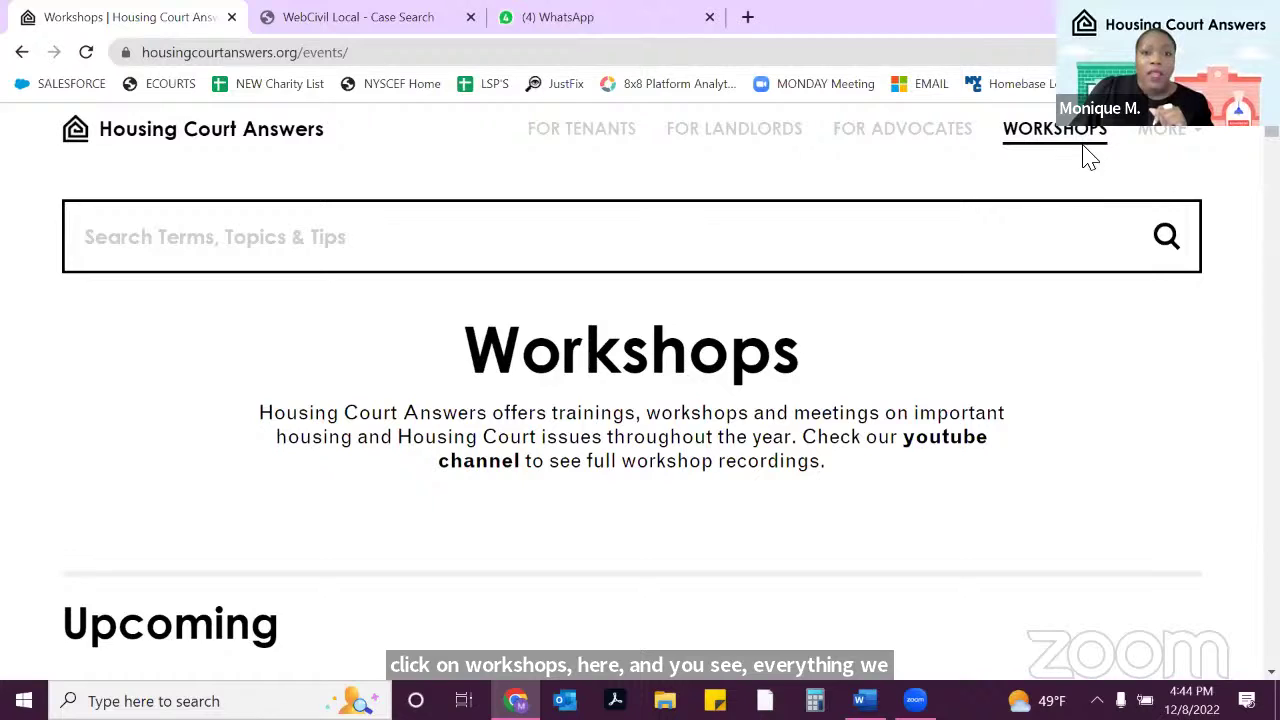
Step: Review the upcoming trainings, including Using Ecourts and NYSCEF on December 8, and past workshops
left_click(1157, 140)
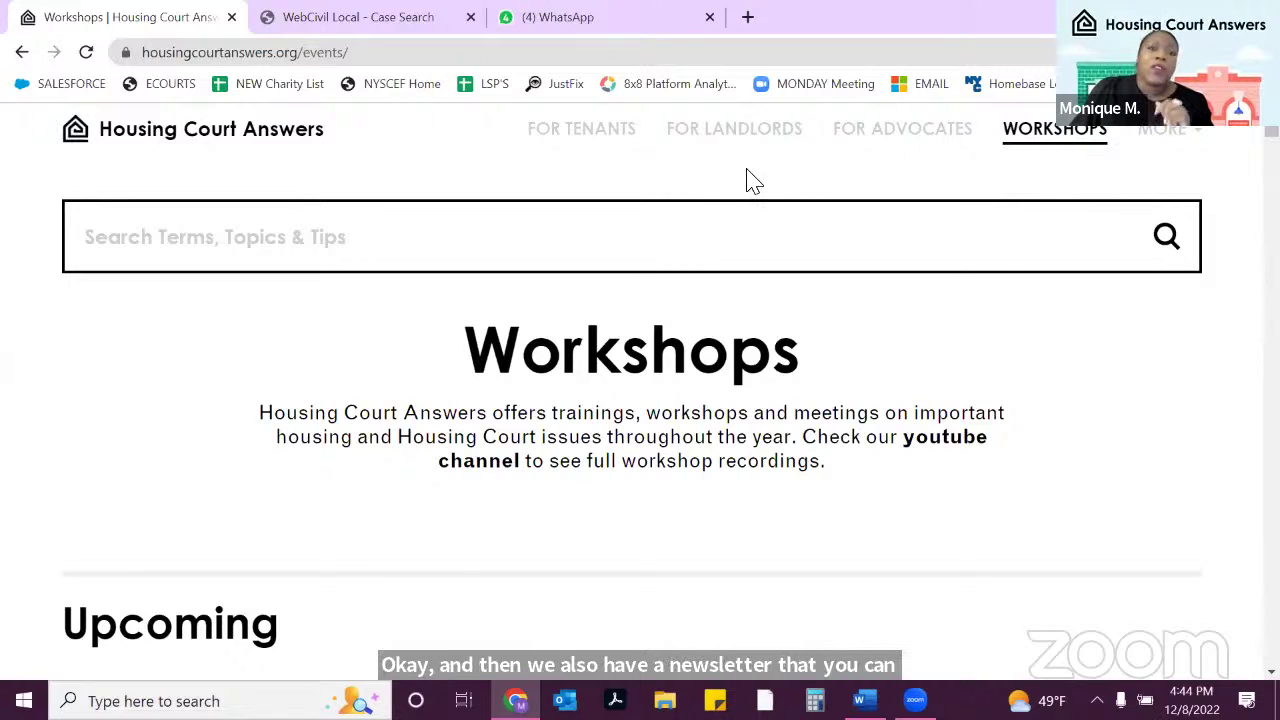
scroll(695, 320, "down", 4)
scroll(695, 360, "down", 1)
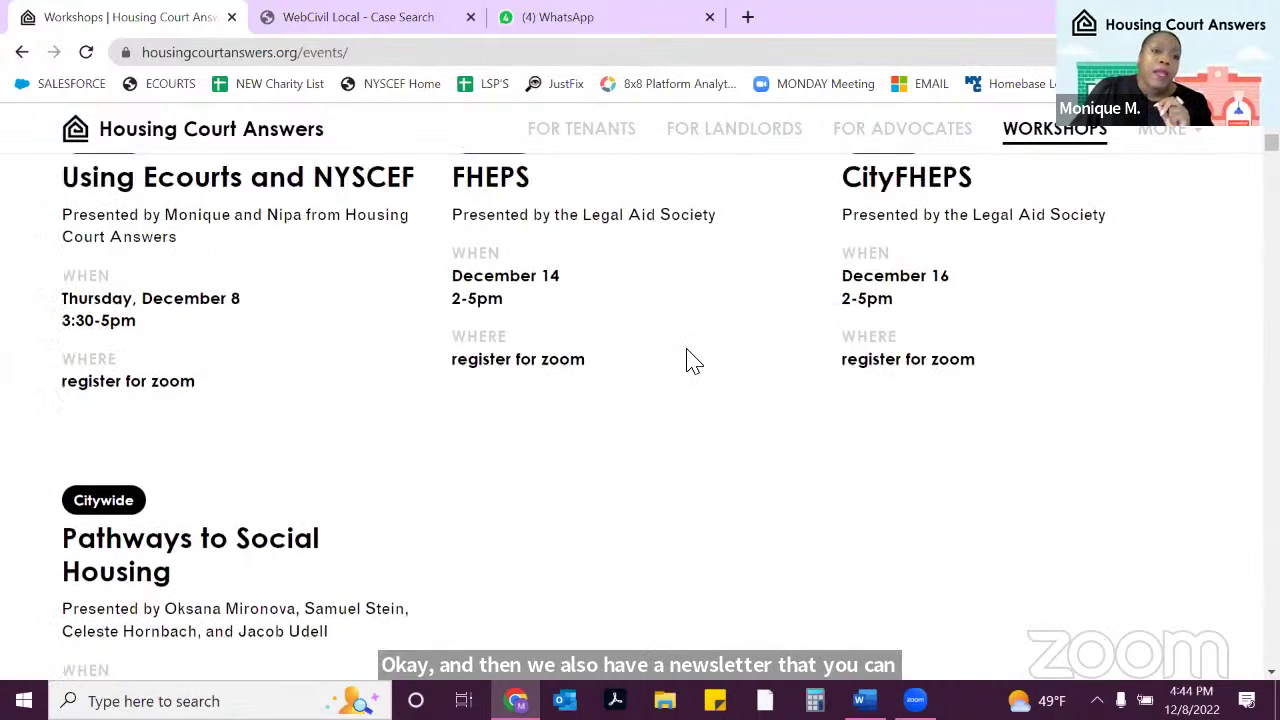
scroll(686, 357, "up", 5)
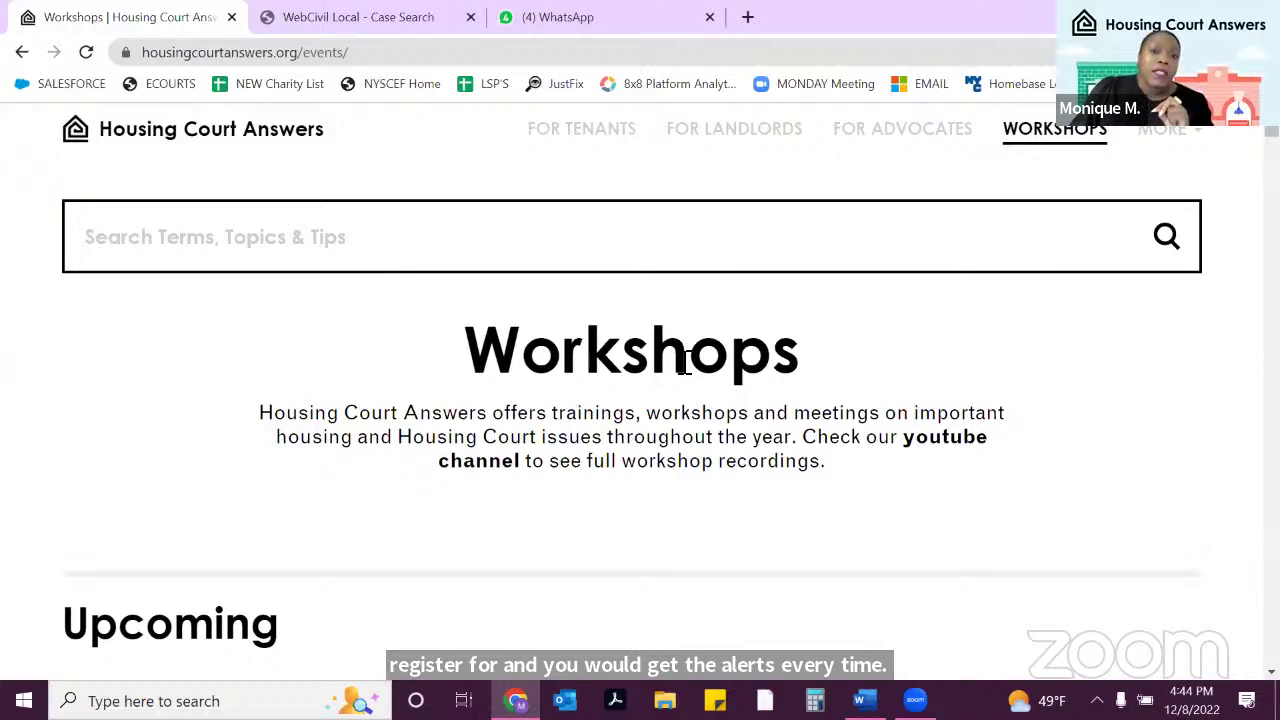
scroll(686, 420, "down", 3)
scroll(686, 420, "up", 3)
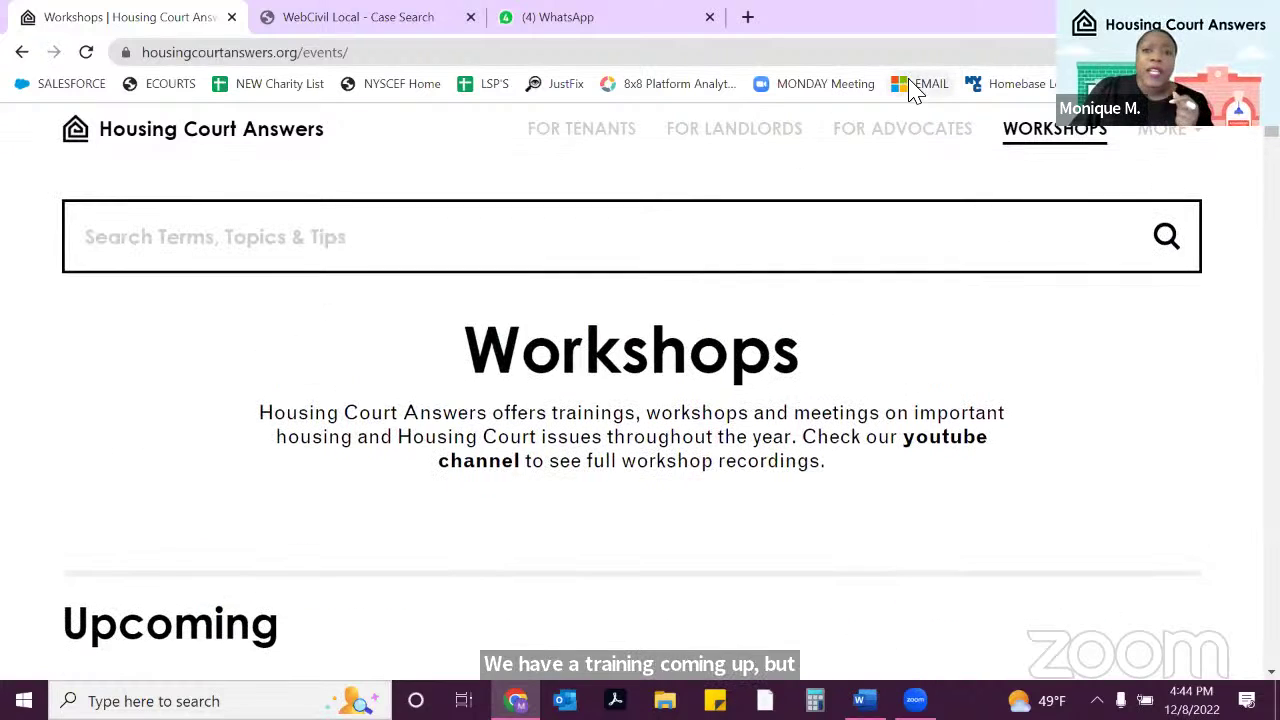